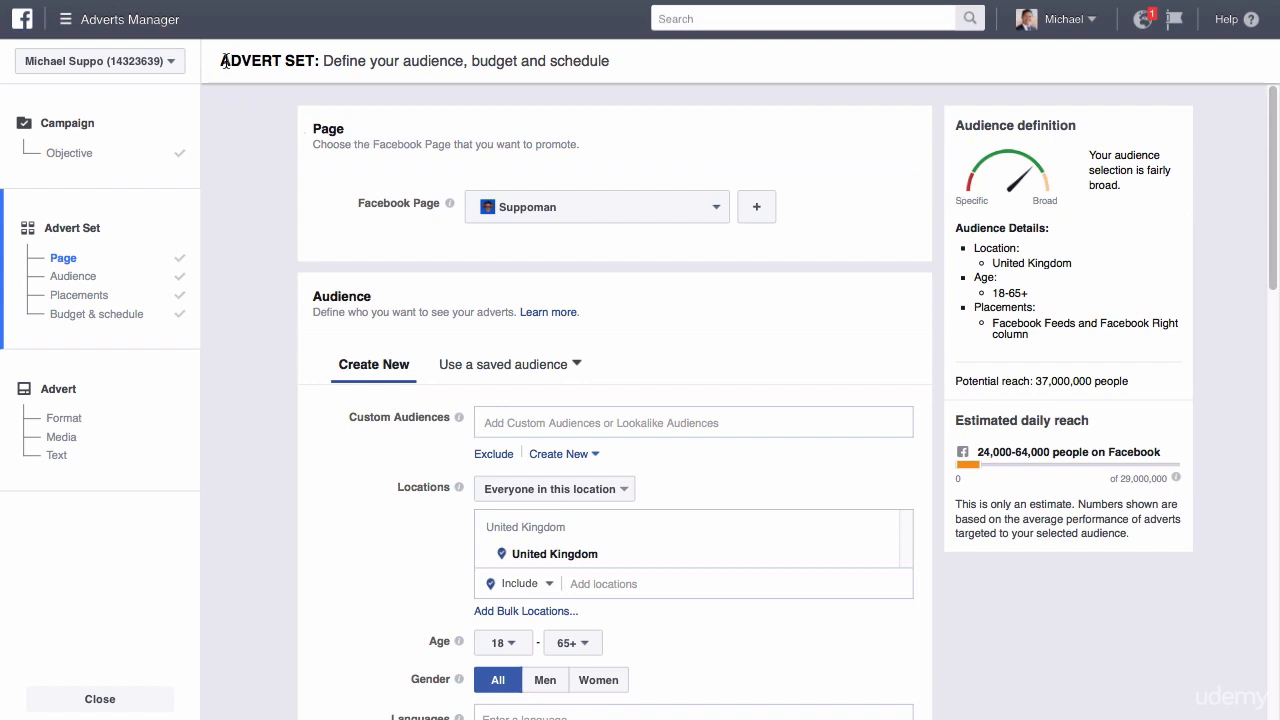
Choose Suppoman as the Facebook Page to promote in the advert set.
{"action": "left_click_drag", "start_coordinate": [221, 61], "coordinate": [610, 62]}
{"action": "left_click", "coordinate": [538, 85]}
{"action": "left_click", "coordinate": [718, 217]}
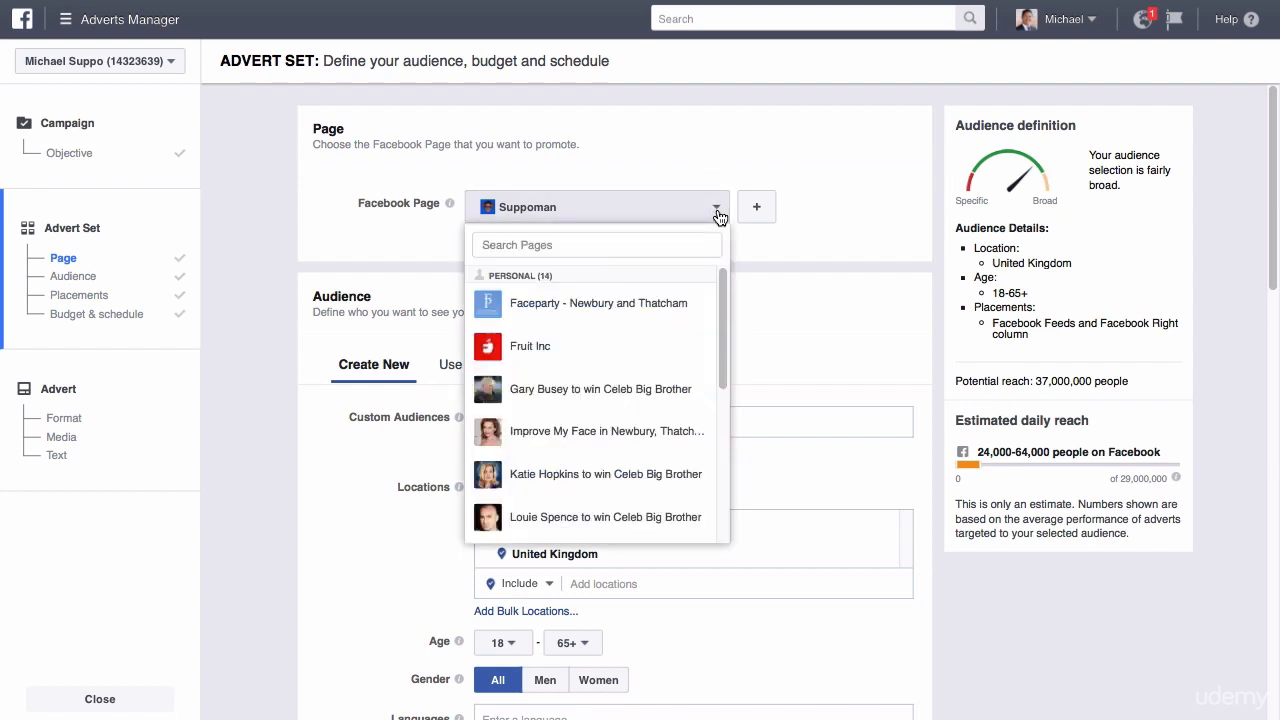
{"action": "scroll", "coordinate": [720, 323], "scroll_direction": "down", "scroll_amount": 2}
{"action": "scroll", "coordinate": [720, 323], "scroll_direction": "down", "scroll_amount": 3}
{"action": "scroll", "coordinate": [720, 323], "scroll_direction": "up", "scroll_amount": 3}
{"action": "scroll", "coordinate": [720, 323], "scroll_direction": "down", "scroll_amount": 3}
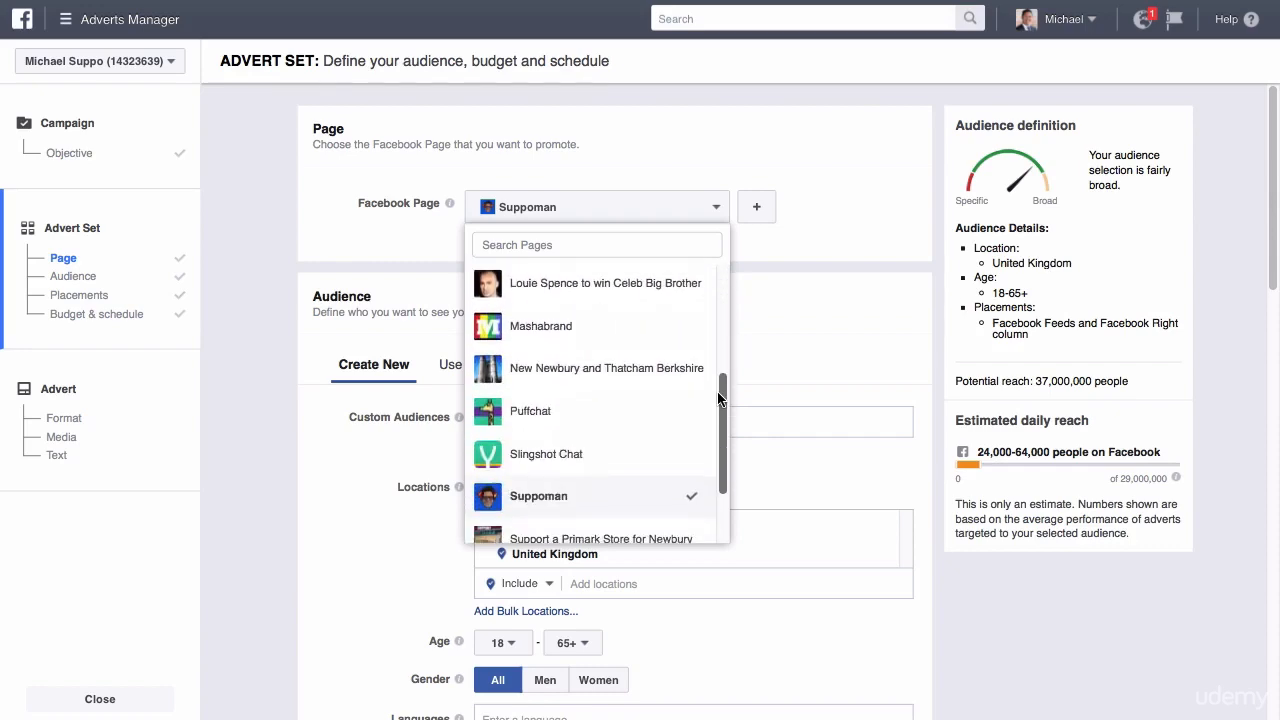
{"action": "left_click", "coordinate": [588, 492]}
Review the available saved audiences and the custom and lookalike audiences without choosing any.
{"action": "left_click_drag", "start_coordinate": [1271, 120], "coordinate": [1272, 176]}
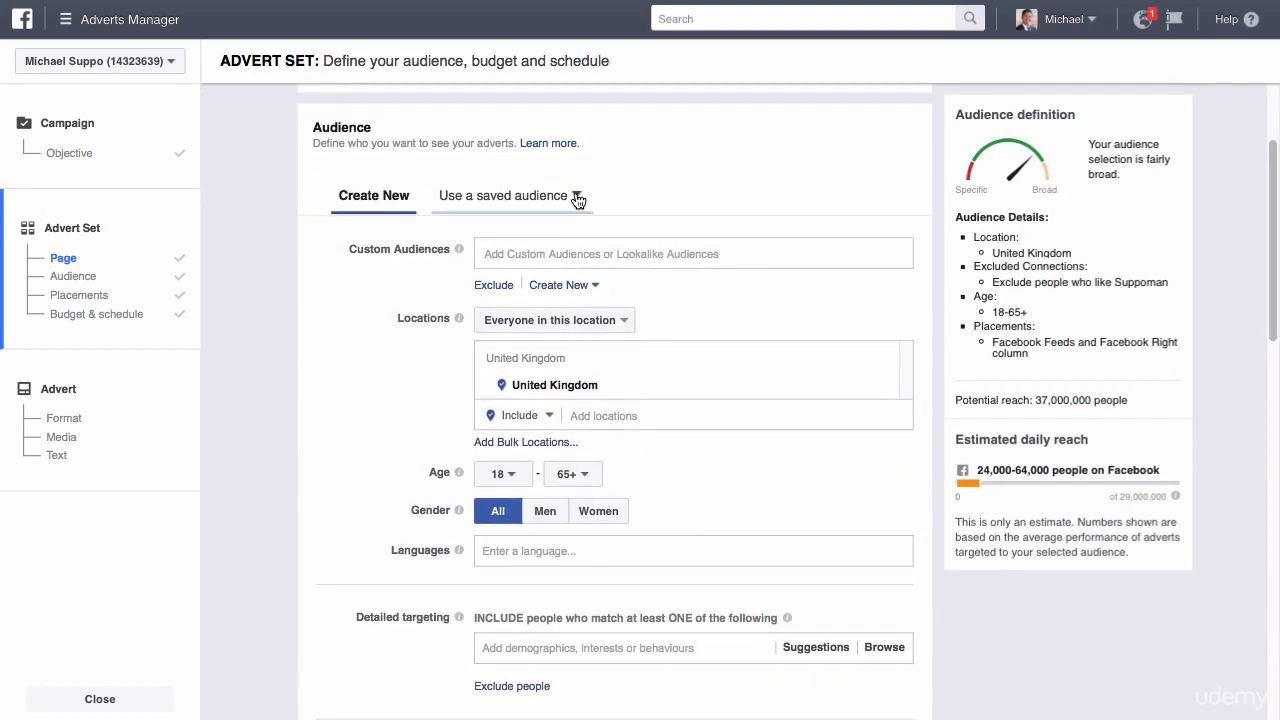
{"action": "left_click", "coordinate": [540, 204]}
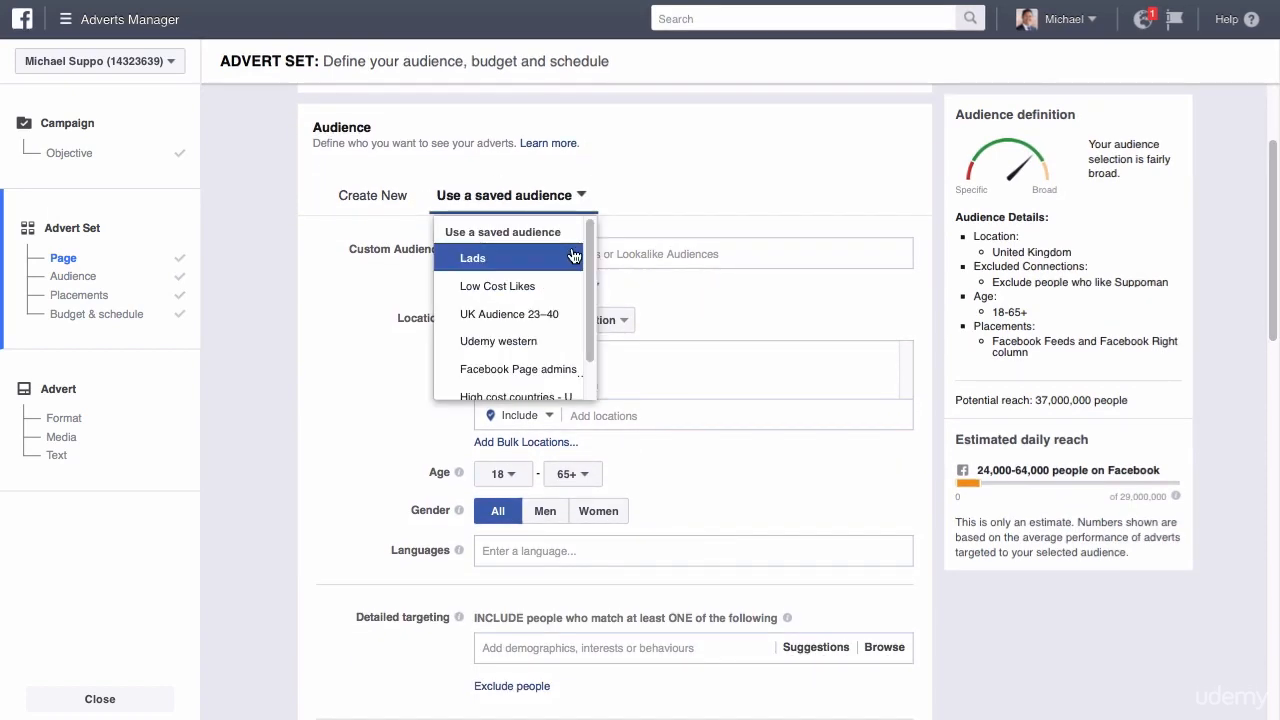
{"action": "scroll", "coordinate": [588, 282], "scroll_direction": "down", "scroll_amount": 1}
{"action": "left_click_drag", "start_coordinate": [588, 282], "coordinate": [614, 188]}
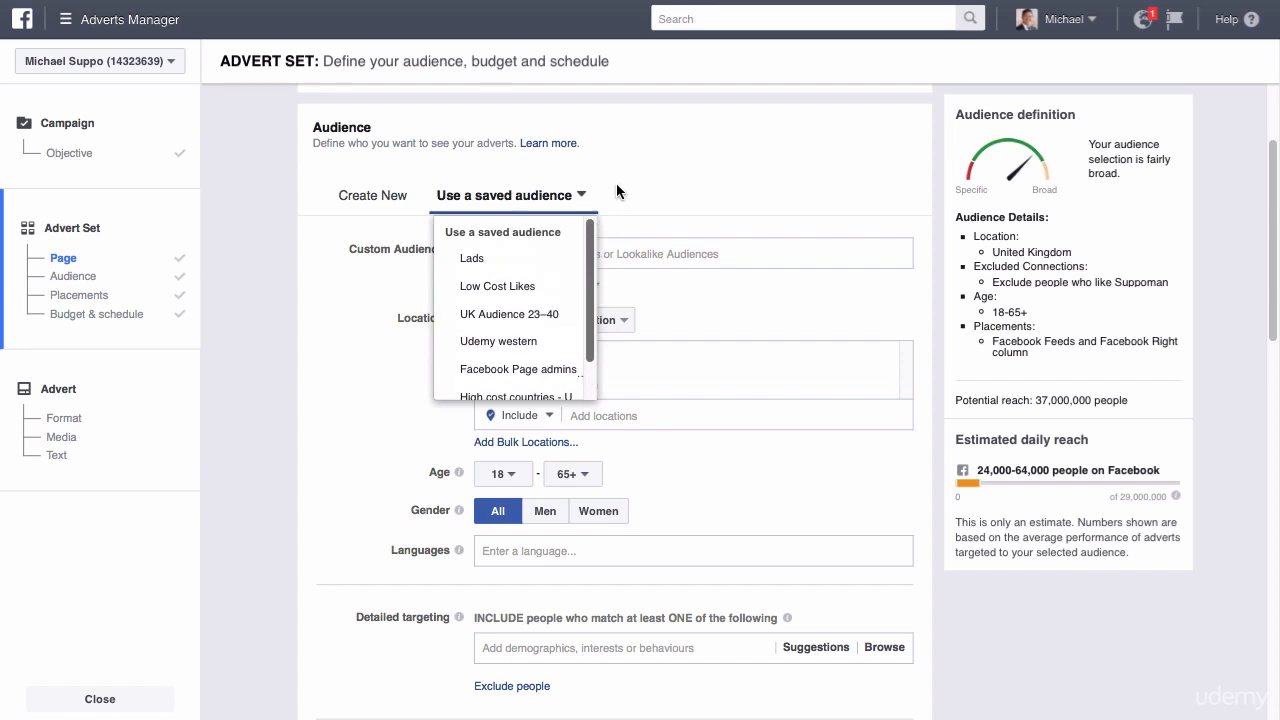
{"action": "left_click", "coordinate": [626, 168]}
{"action": "left_click", "coordinate": [529, 252]}
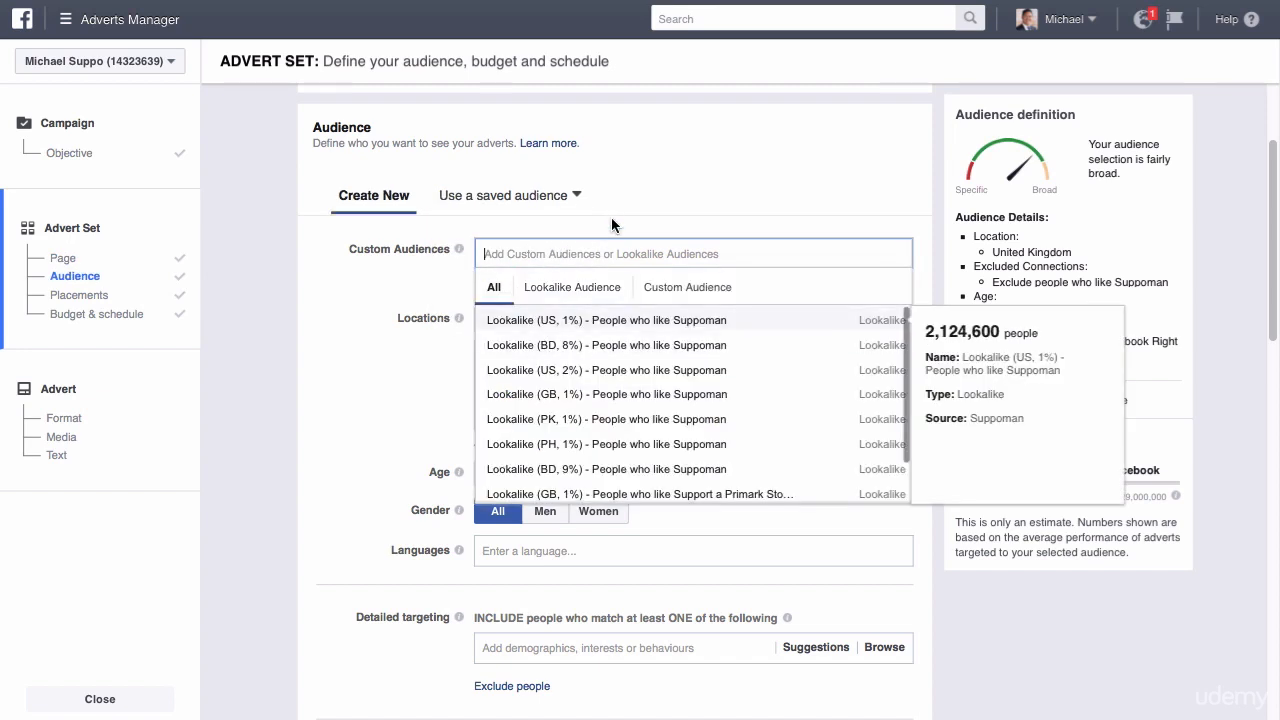
{"action": "left_click", "coordinate": [653, 173]}
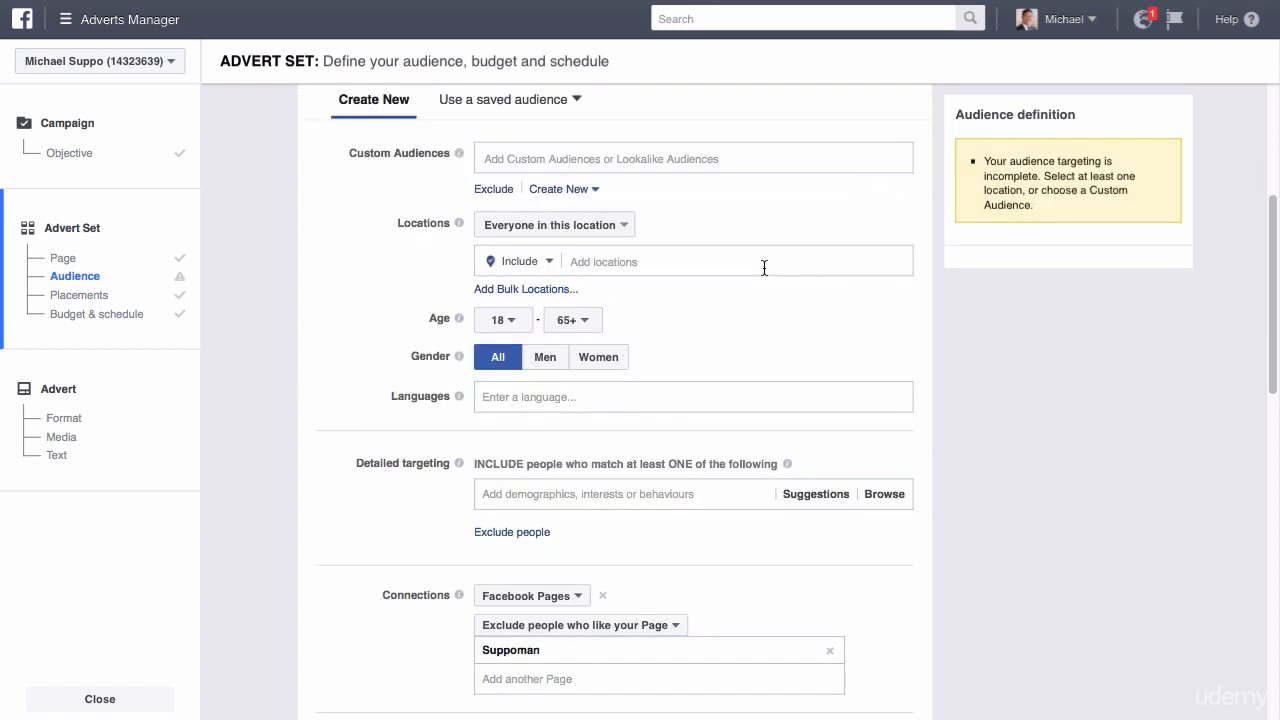
Find Hackney, England, United Kingdom and add it as an included location.
{"action": "left_click", "coordinate": [764, 268]}
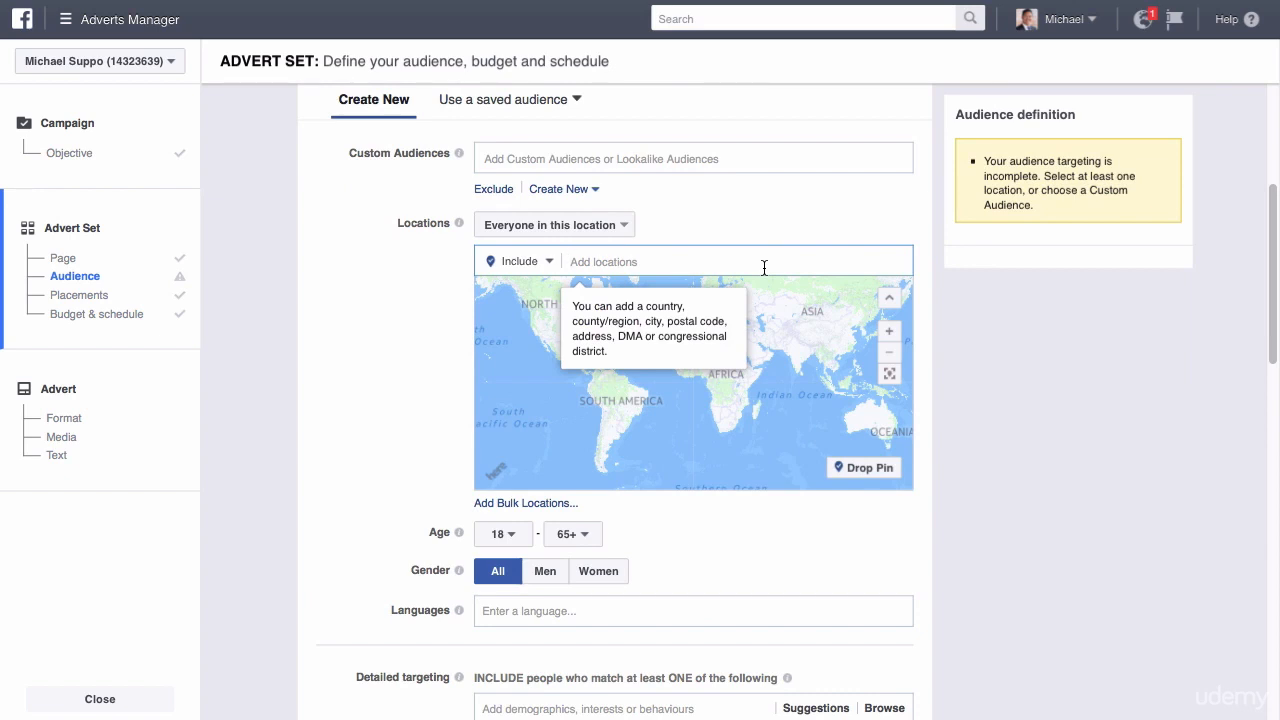
{"action": "type", "text": "l"}
{"action": "key", "text": "BackSpace"}
{"action": "type", "text": "hackn"}
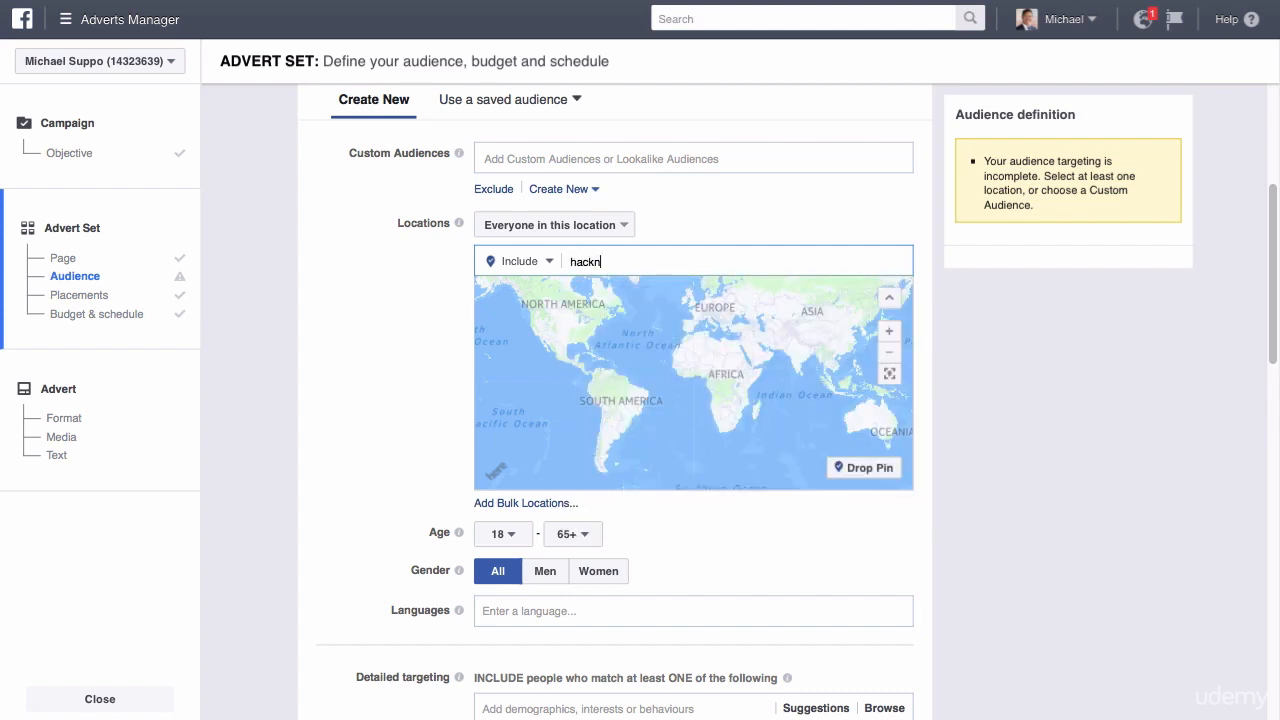
{"action": "type", "text": "ey"}
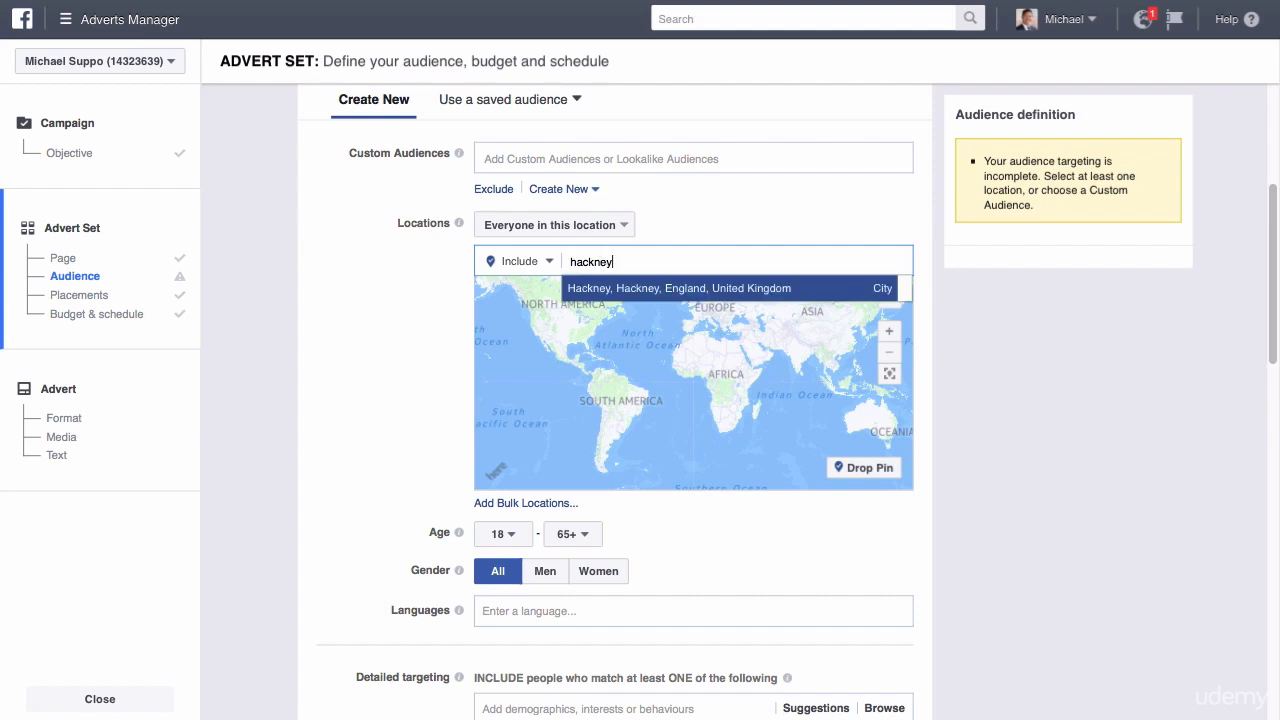
{"action": "left_click", "coordinate": [741, 288]}
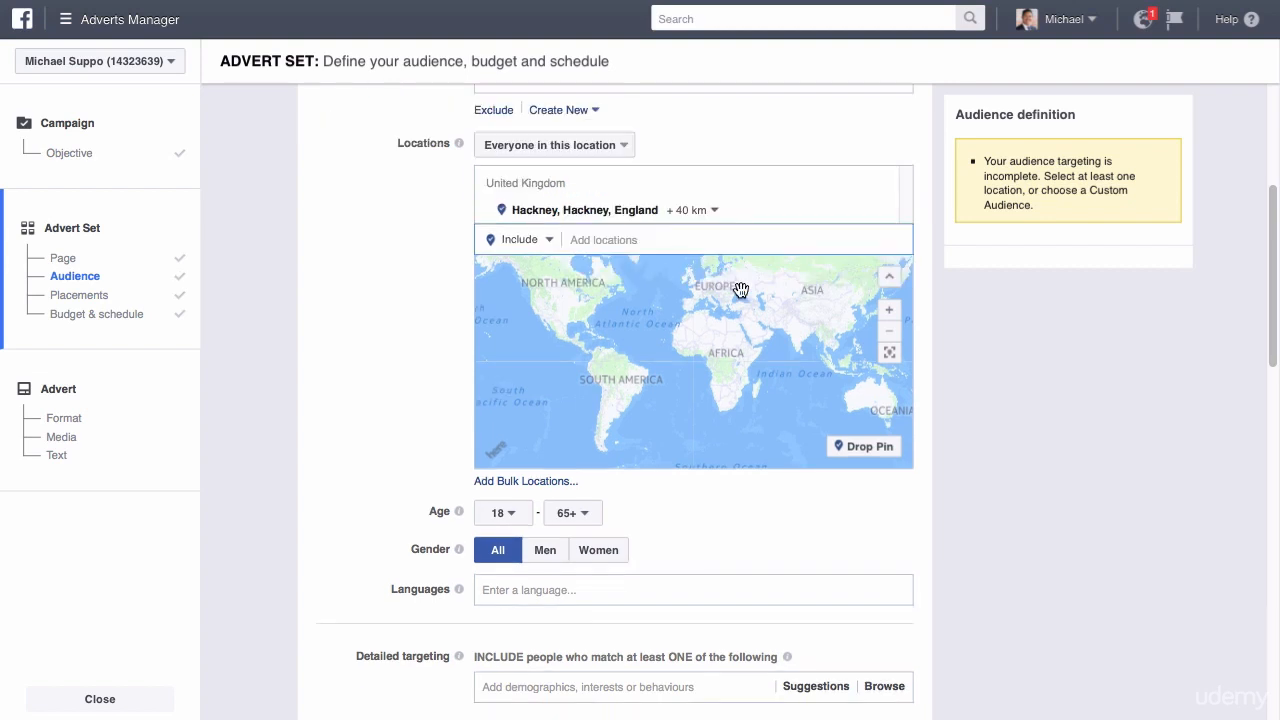
Remove Hackney from the locations and include London, England, United Kingdom instead.
{"action": "left_click", "coordinate": [882, 212]}
{"action": "left_click", "coordinate": [628, 259]}
{"action": "type", "text": "london"}
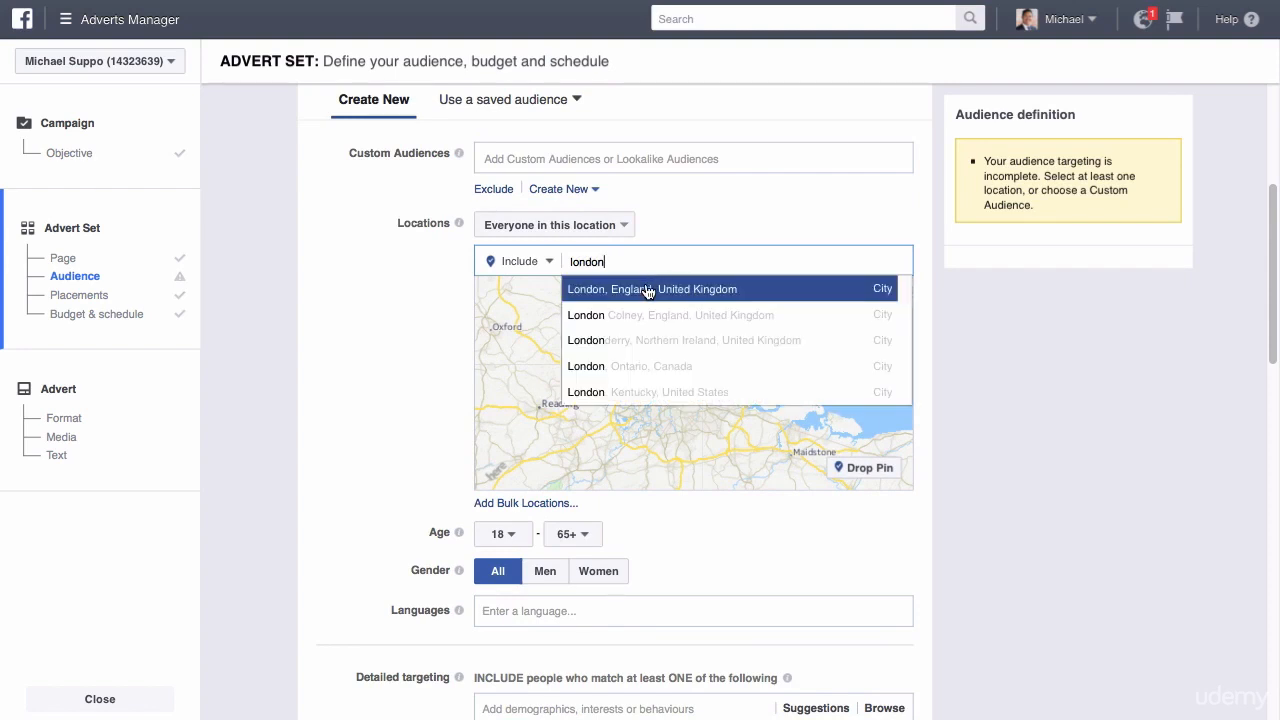
{"action": "left_click", "coordinate": [649, 291]}
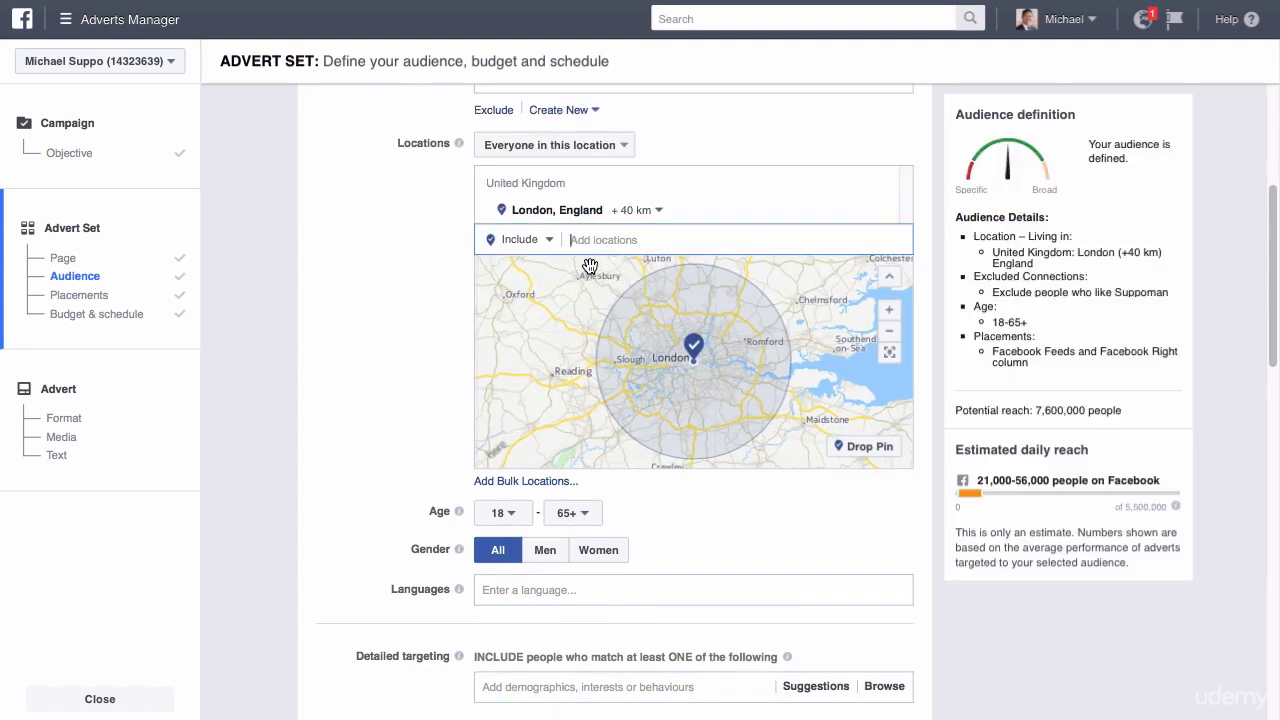
Exclude Hackney, England, United Kingdom from the targeted London area.
{"action": "left_click", "coordinate": [548, 240]}
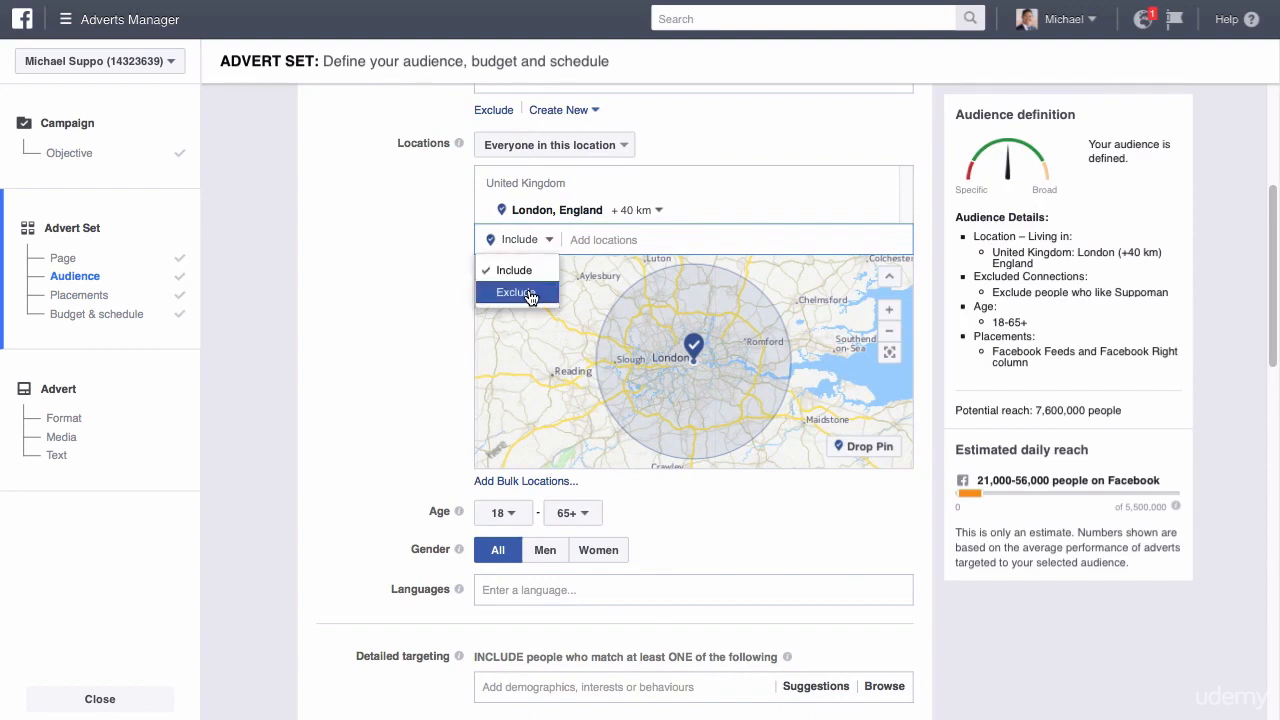
{"action": "left_click", "coordinate": [528, 291]}
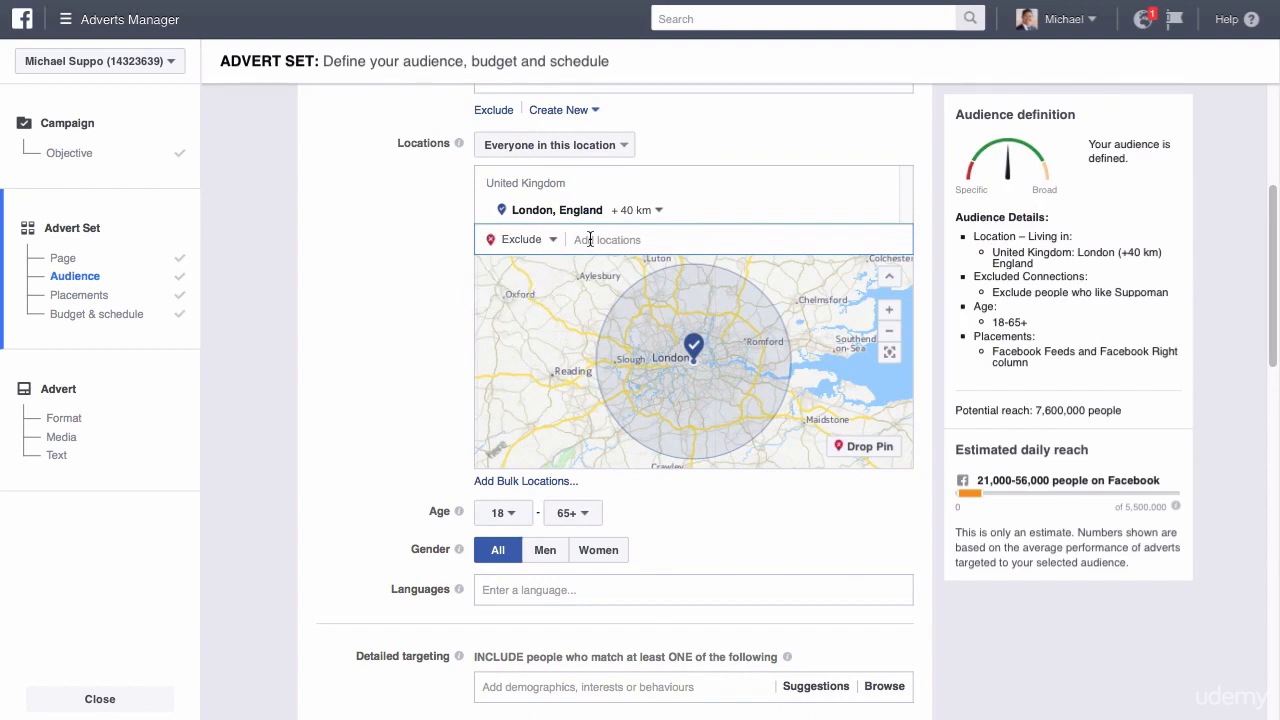
{"action": "type", "text": "hackney"}
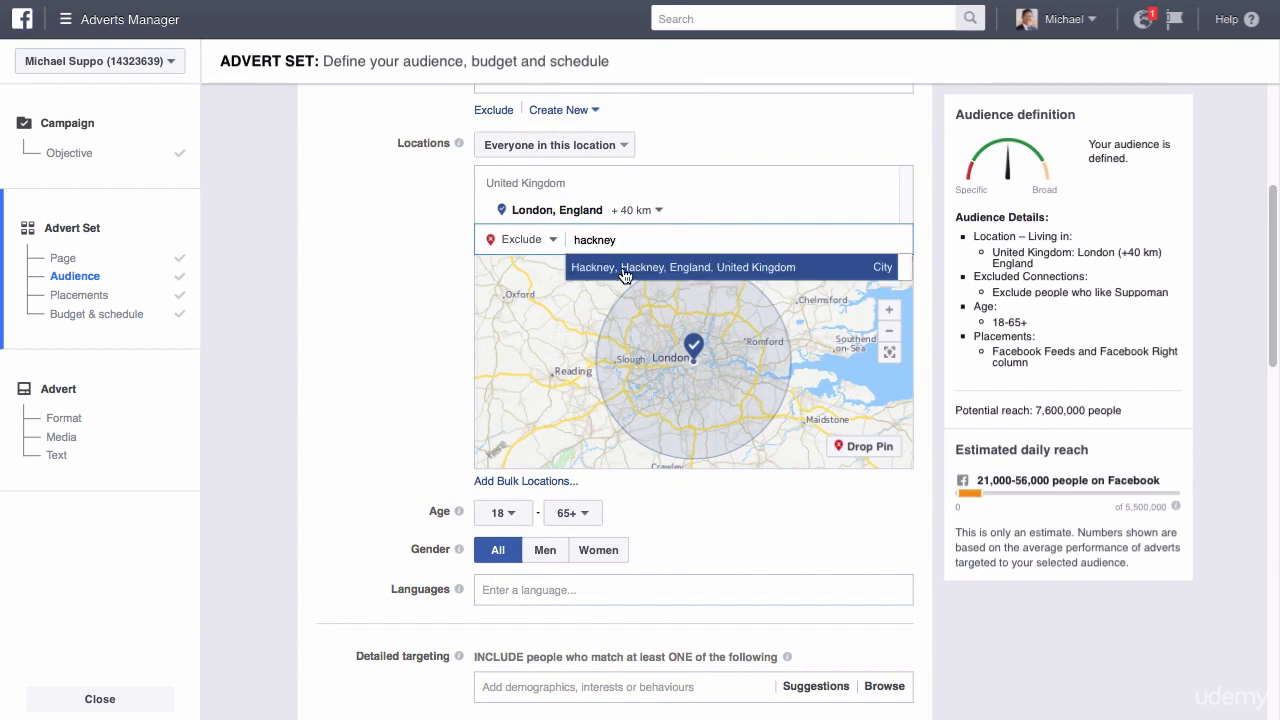
{"action": "left_click", "coordinate": [624, 268]}
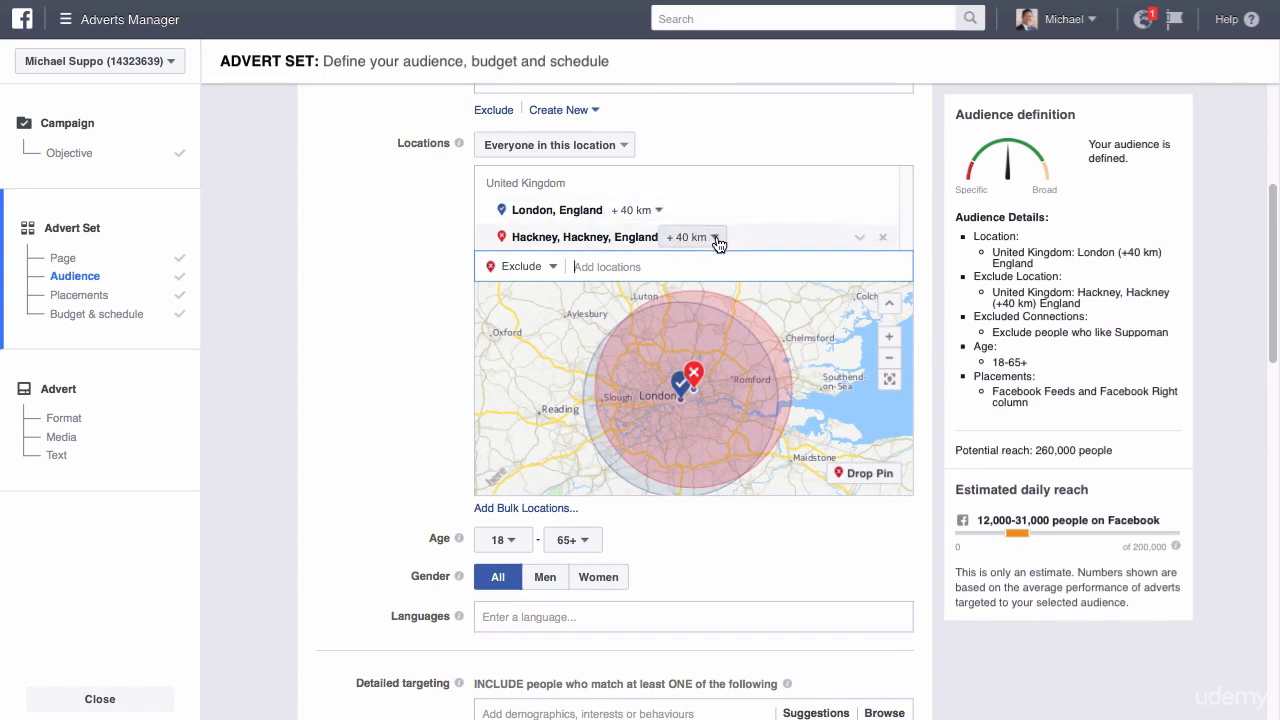
Try limiting London to the current city only, and switch it back to cities within radius.
{"action": "left_click", "coordinate": [658, 213]}
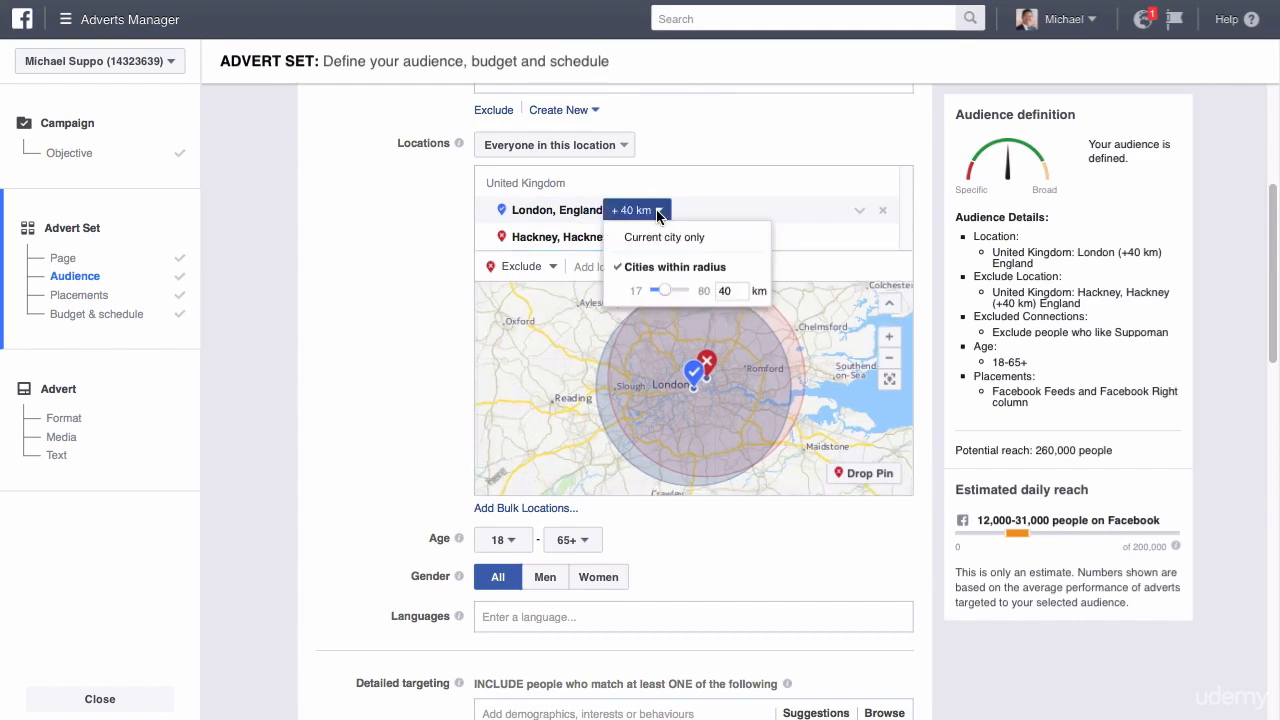
{"action": "left_click", "coordinate": [660, 238]}
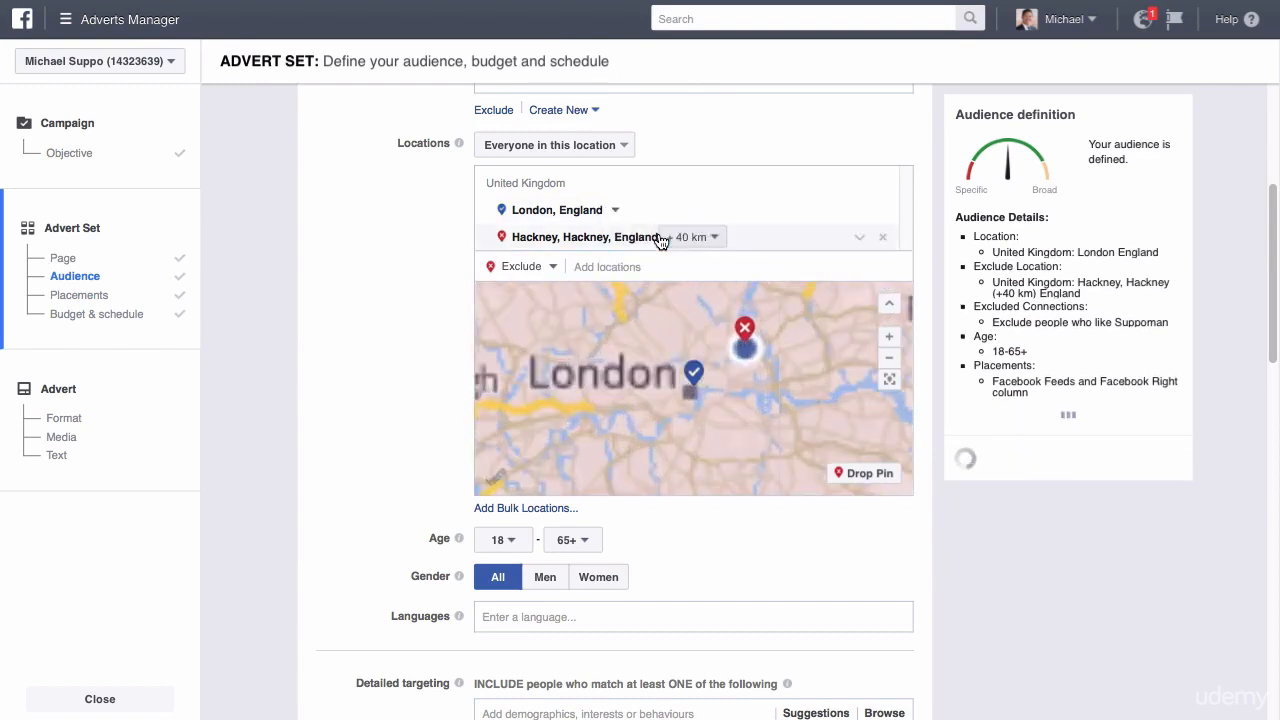
{"action": "left_click", "coordinate": [615, 210]}
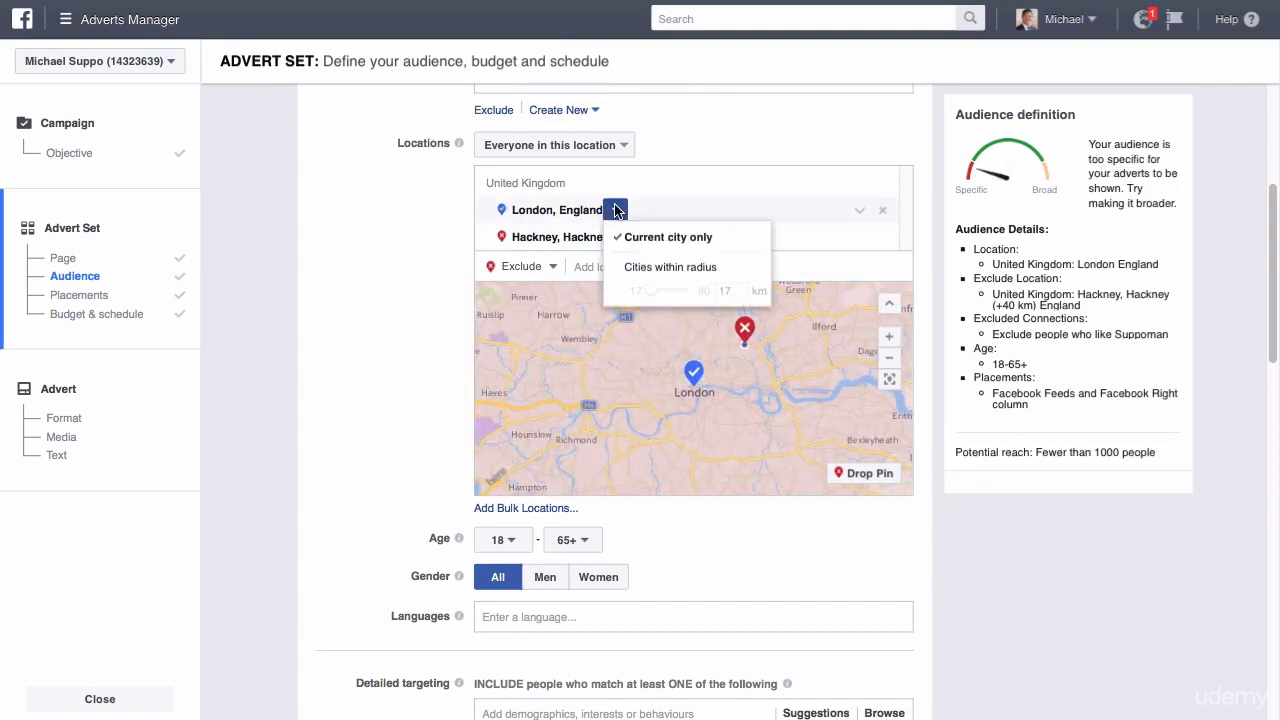
{"action": "left_click", "coordinate": [671, 268]}
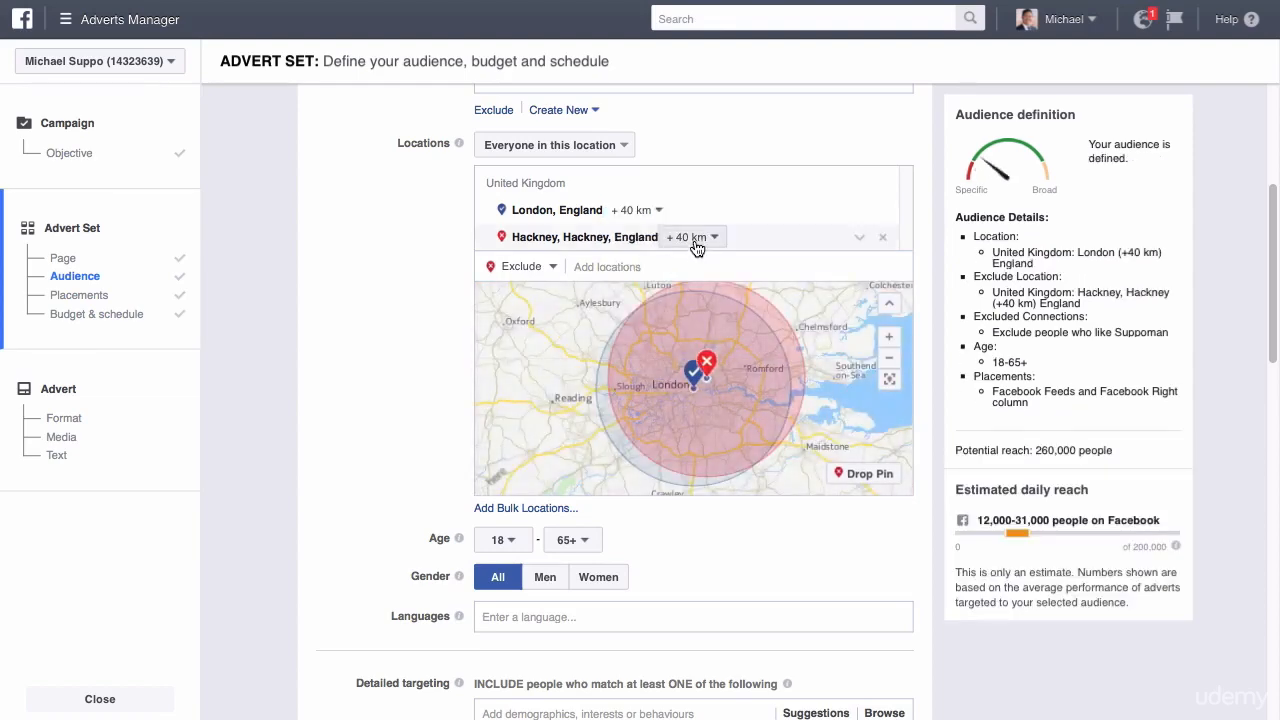
Reduce the radius around London to 17 km.
{"action": "left_click", "coordinate": [662, 212]}
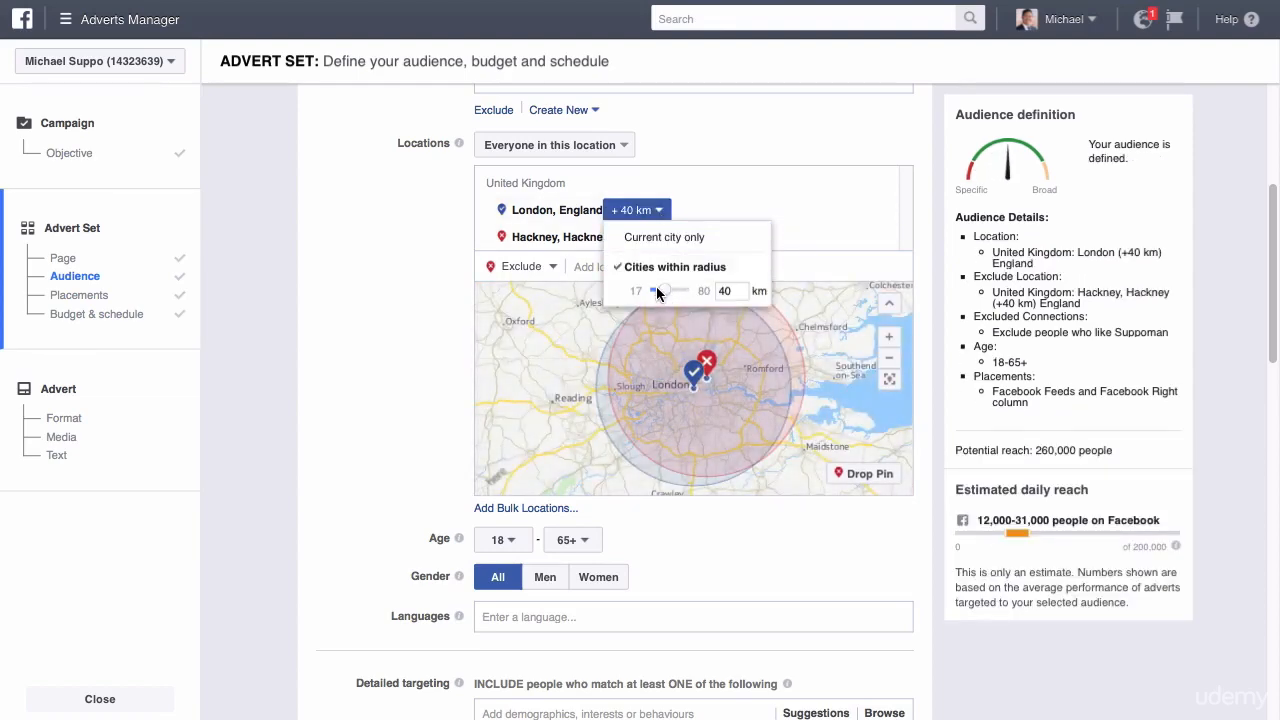
{"action": "mouse_move", "coordinate": [666, 295]}
{"action": "left_mouse_down"}
{"action": "mouse_move", "coordinate": [680, 295]}
{"action": "mouse_move", "coordinate": [651, 294]}
{"action": "left_mouse_up"}
{"action": "left_click", "coordinate": [680, 197]}
Limit both the included London and the excluded Hackney locations to the current city only.
{"action": "left_click", "coordinate": [648, 210]}
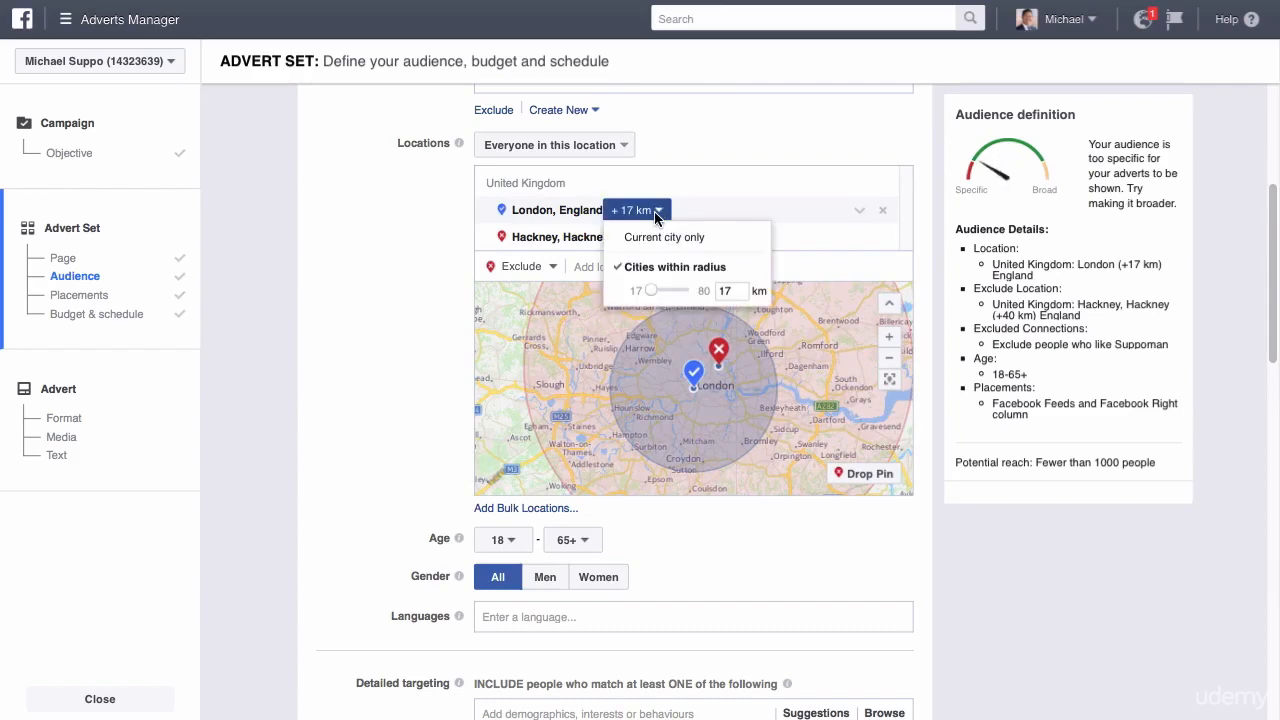
{"action": "left_click", "coordinate": [641, 248]}
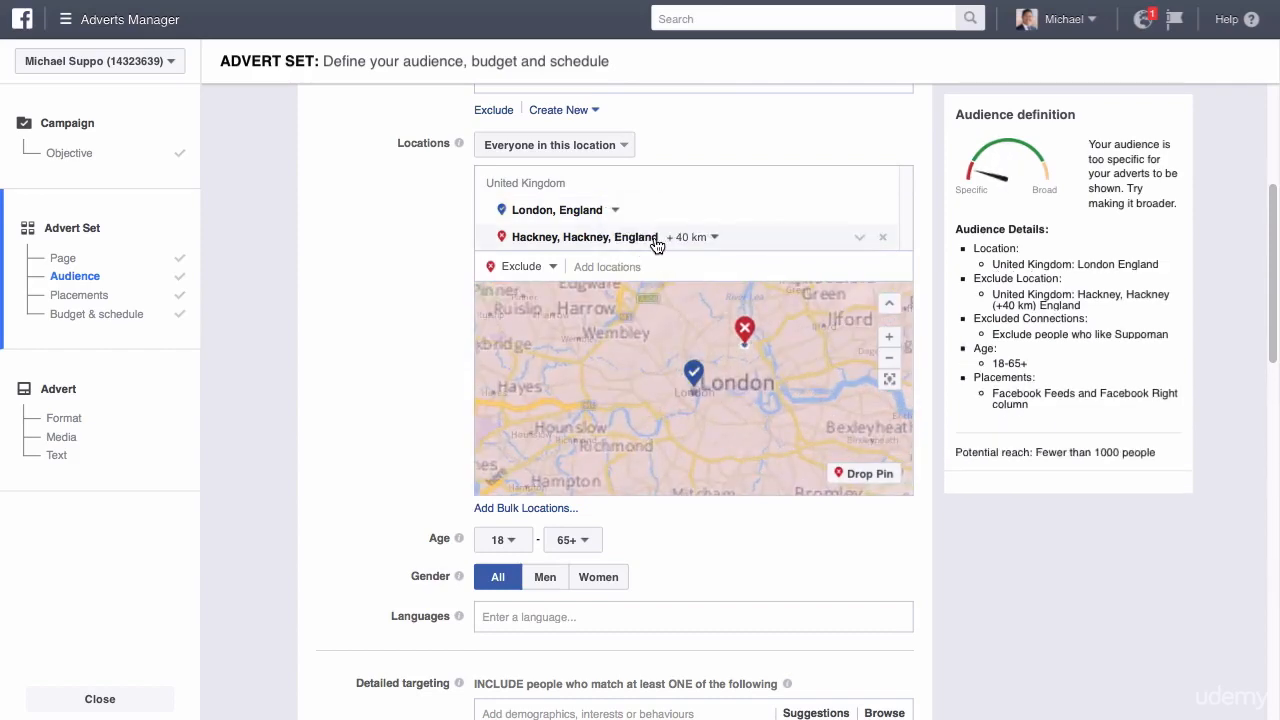
{"action": "left_click", "coordinate": [712, 238]}
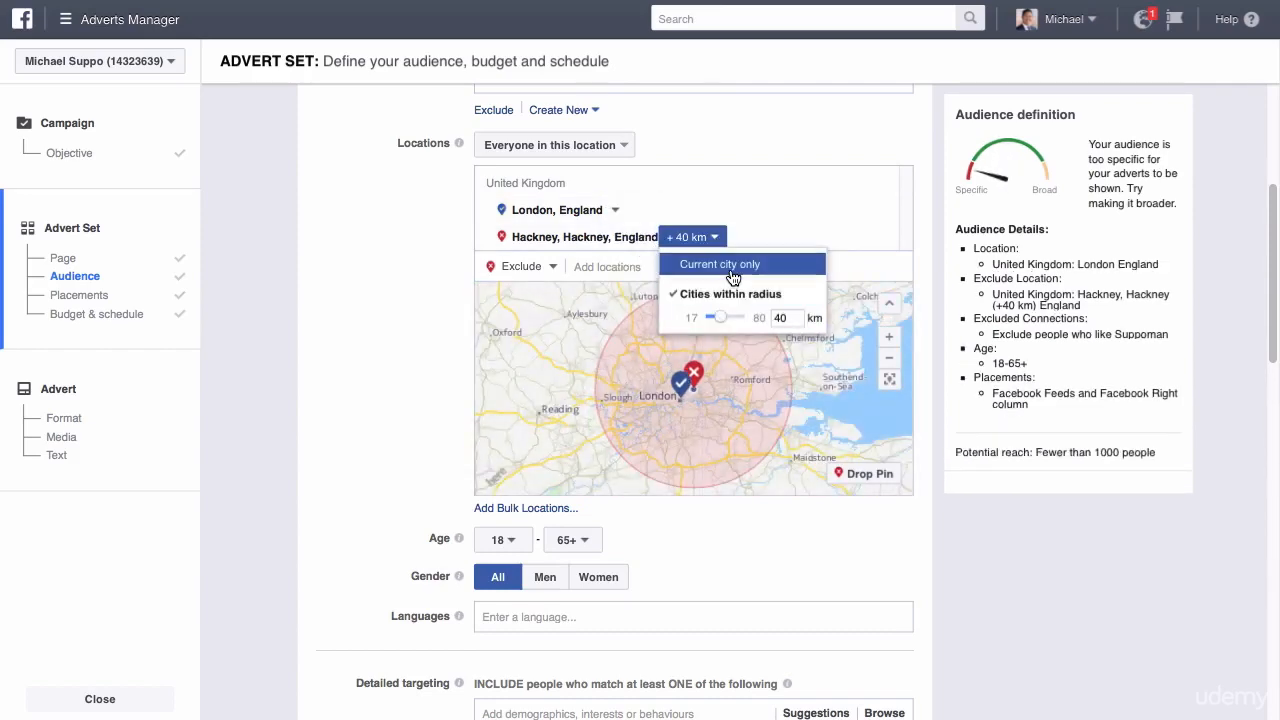
{"action": "left_click", "coordinate": [733, 266]}
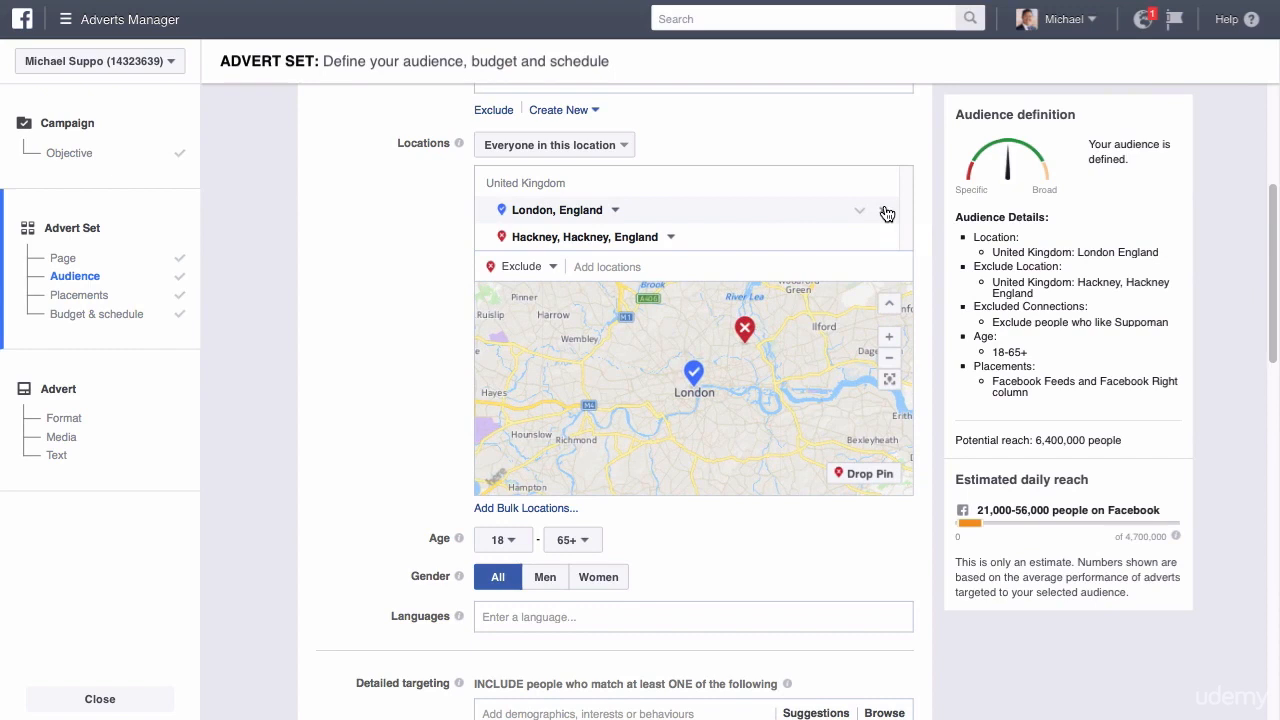
Clear the London and Hackney locations and include the United States as a country.
{"action": "left_click", "coordinate": [887, 213]}
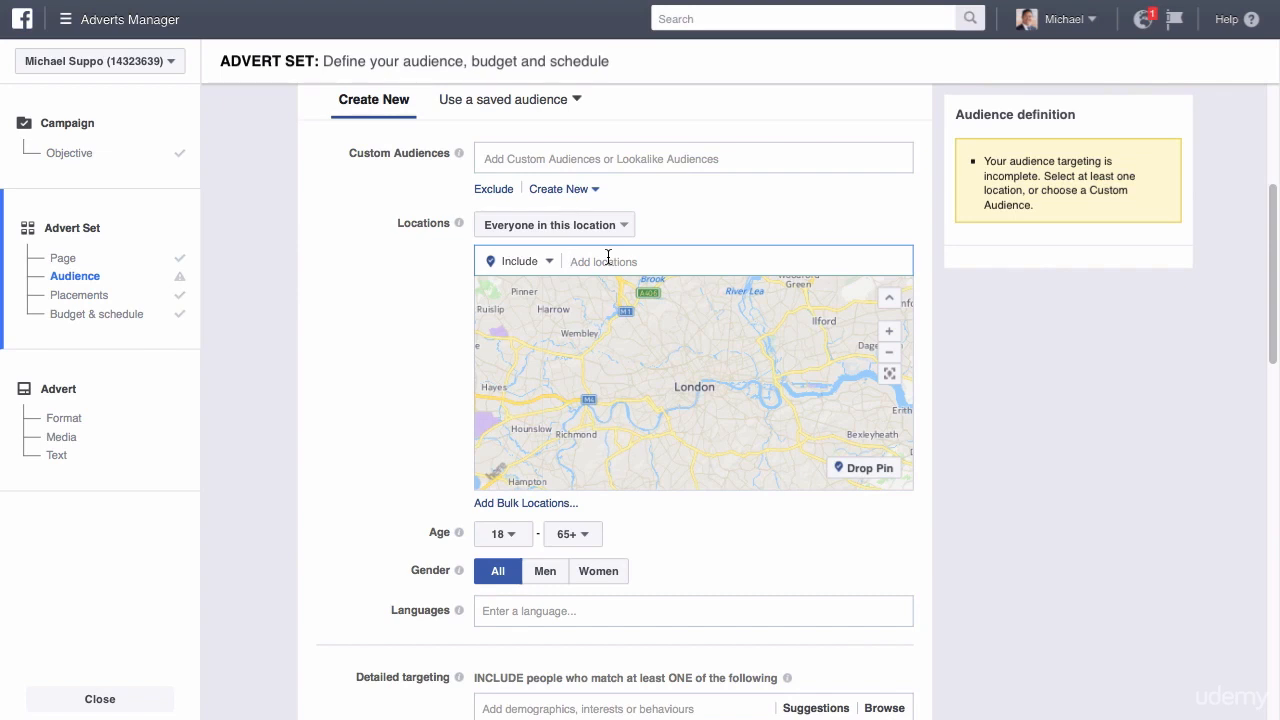
{"action": "type", "text": "united states"}
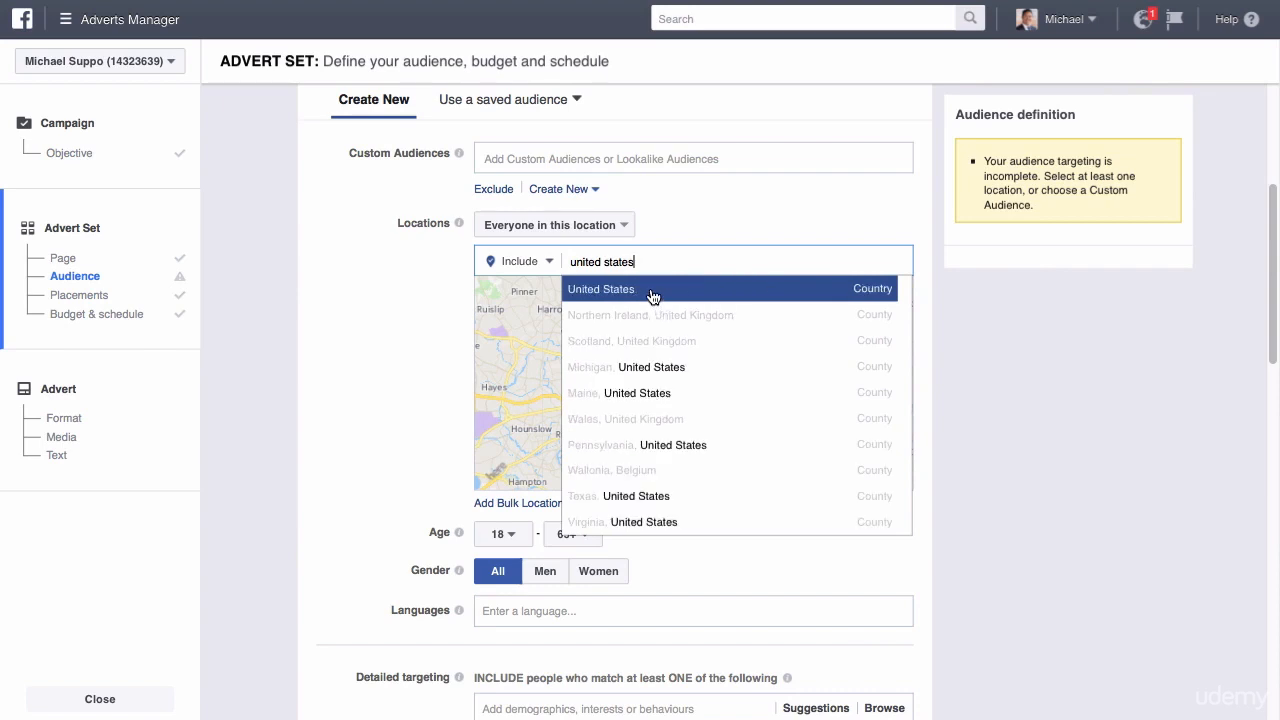
{"action": "left_click", "coordinate": [651, 290]}
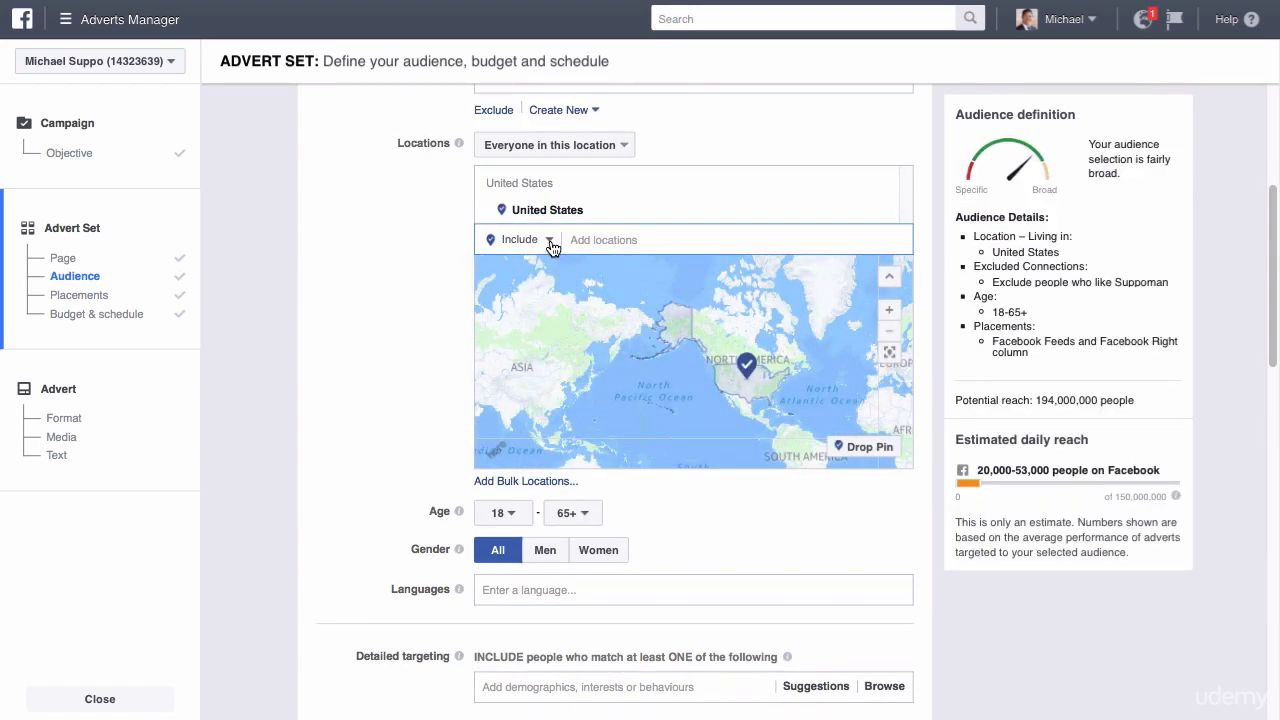
Exclude California, United States from the targeted locations.
{"action": "left_click", "coordinate": [551, 247]}
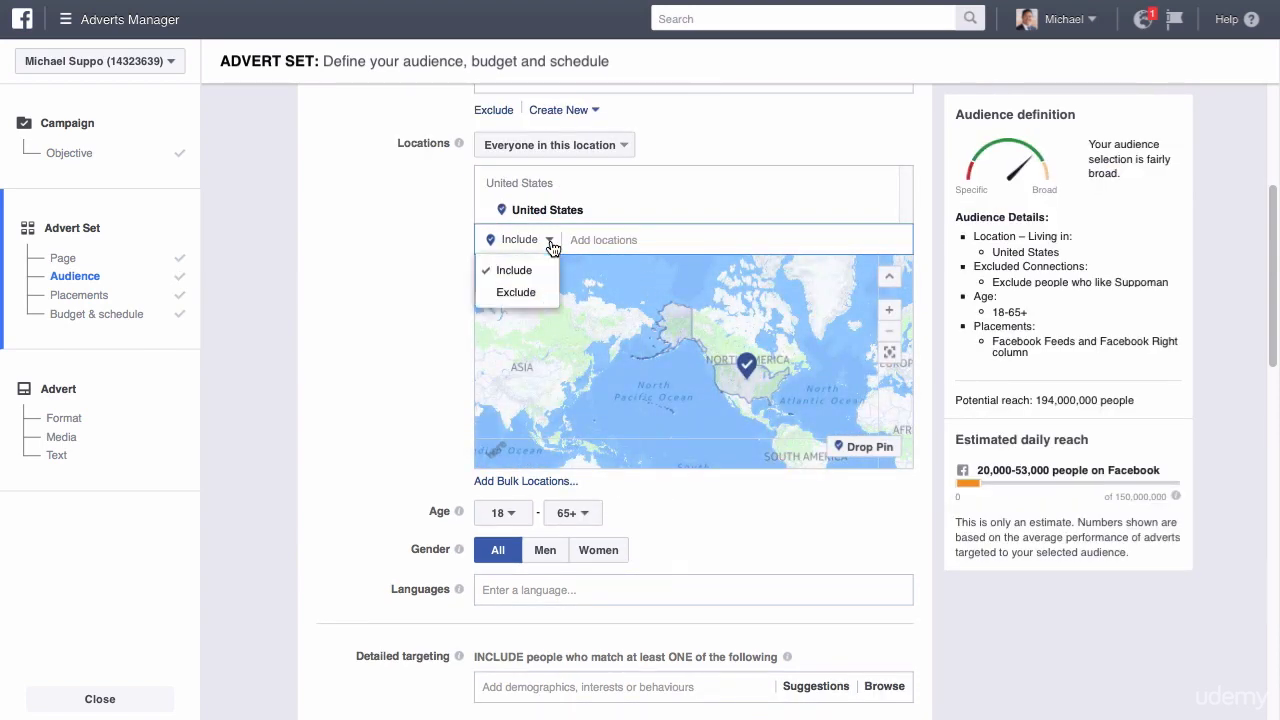
{"action": "left_click", "coordinate": [505, 290]}
{"action": "left_click", "coordinate": [610, 240]}
{"action": "type", "text": "cali"}
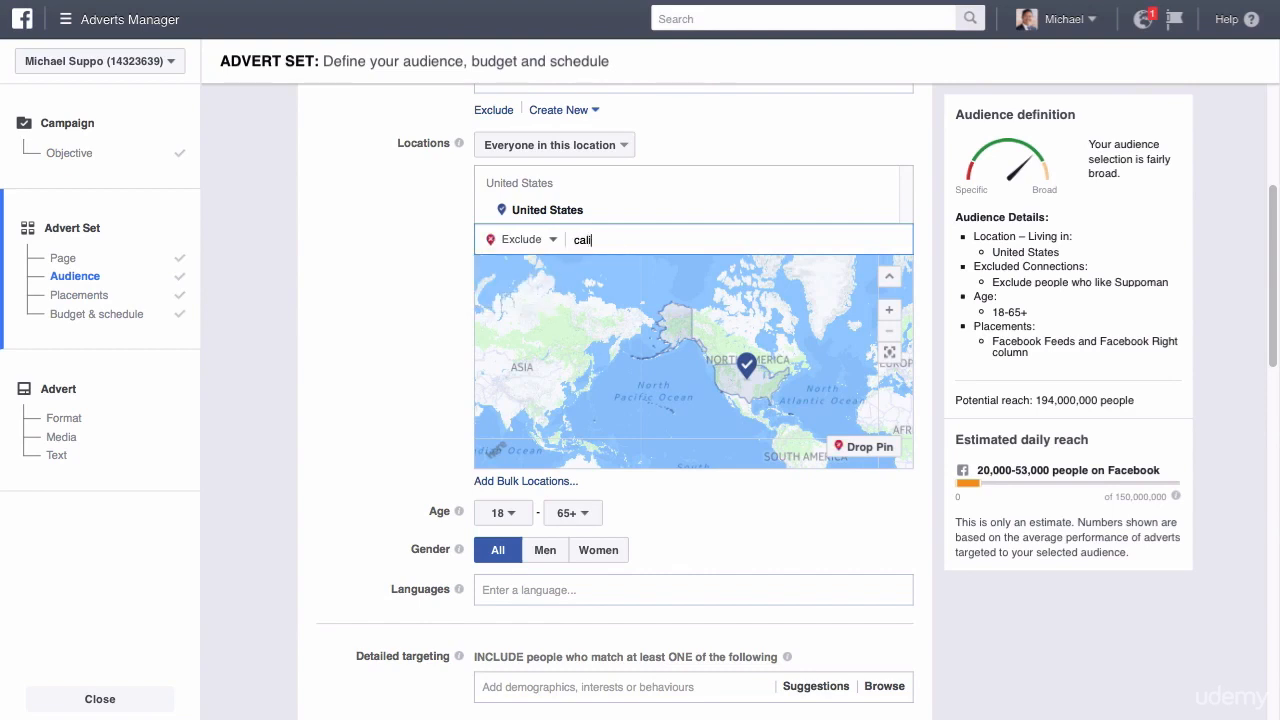
{"action": "type", "text": "fornia"}
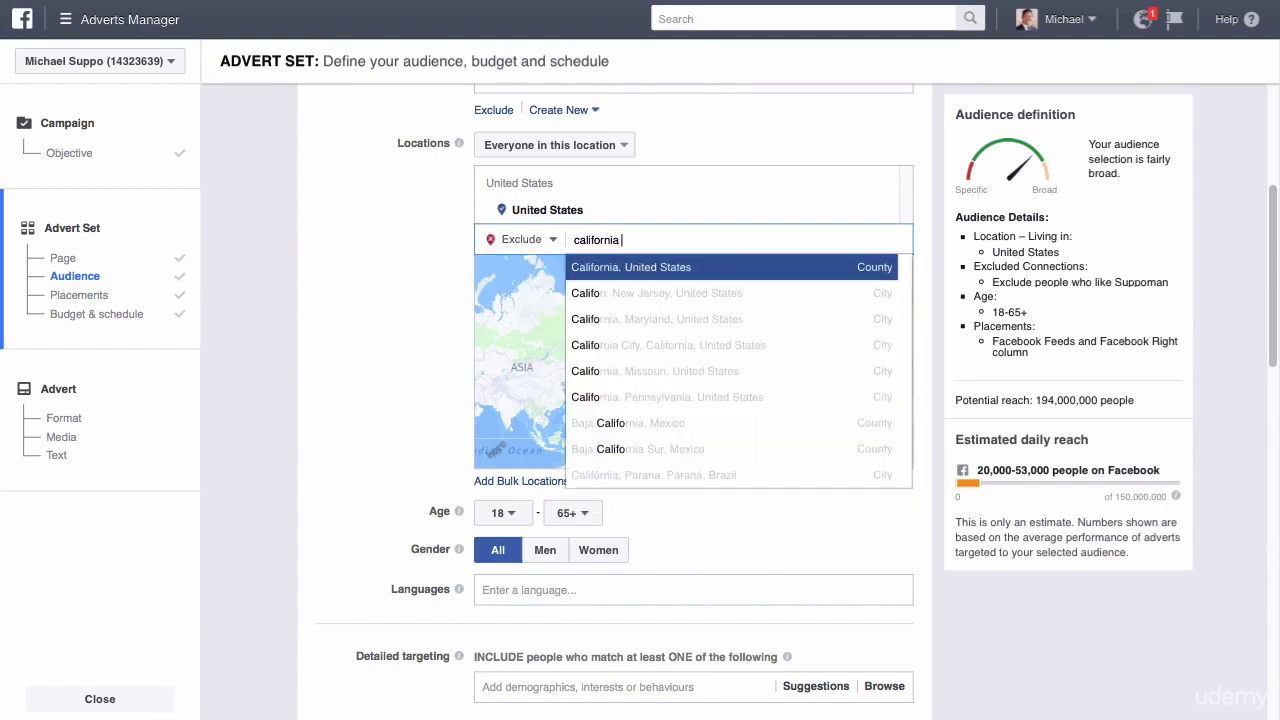
{"action": "left_click", "coordinate": [667, 270]}
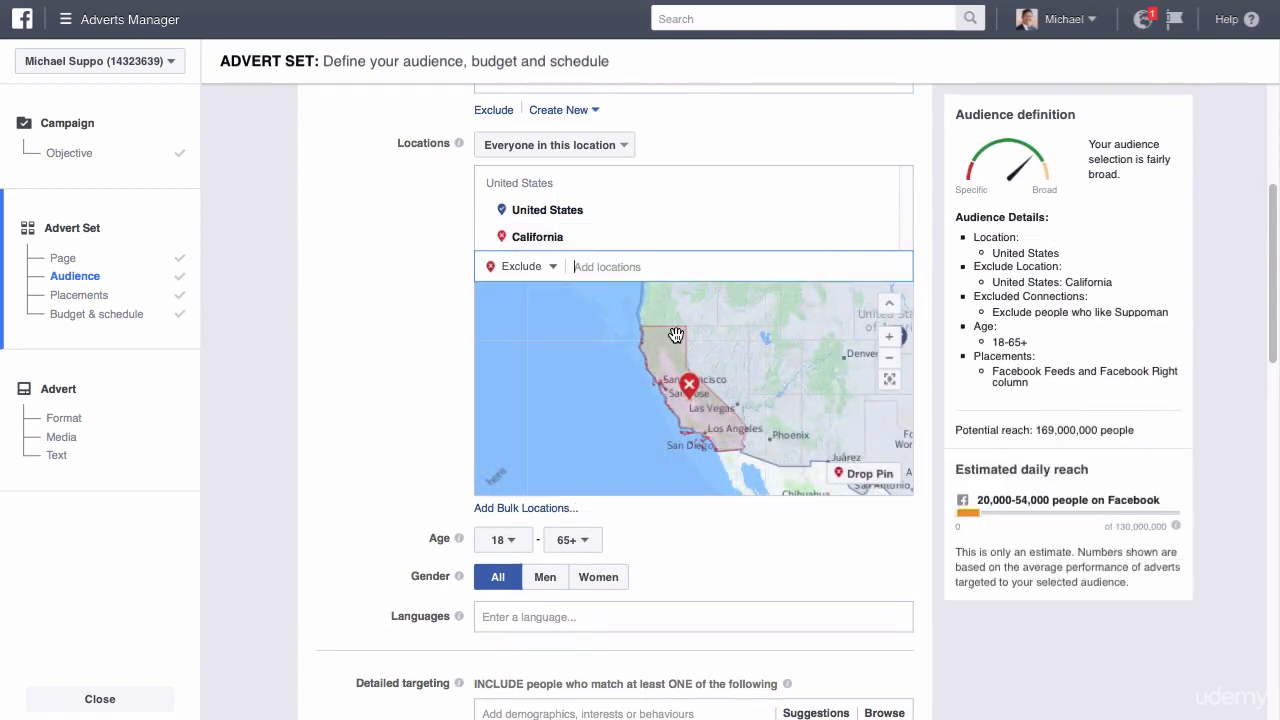
Remove both California and the United States from the locations.
{"action": "left_click", "coordinate": [884, 240]}
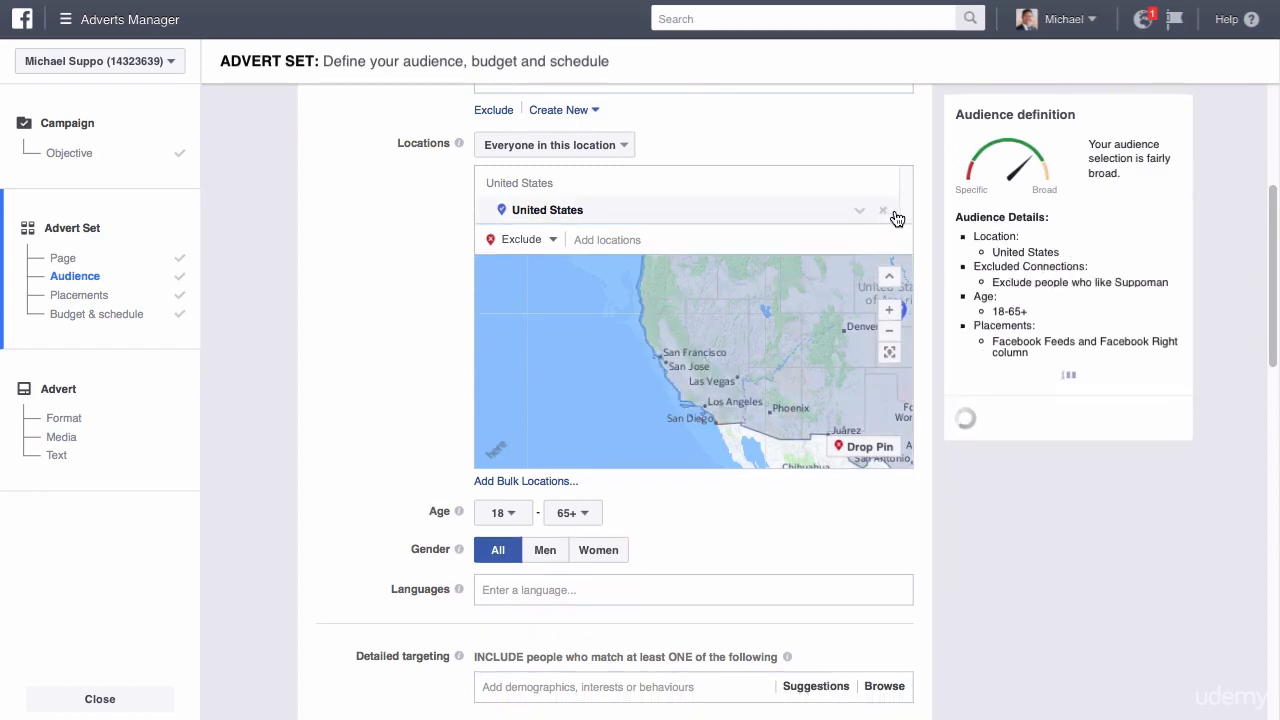
{"action": "left_click", "coordinate": [884, 214]}
{"action": "left_click", "coordinate": [745, 263]}
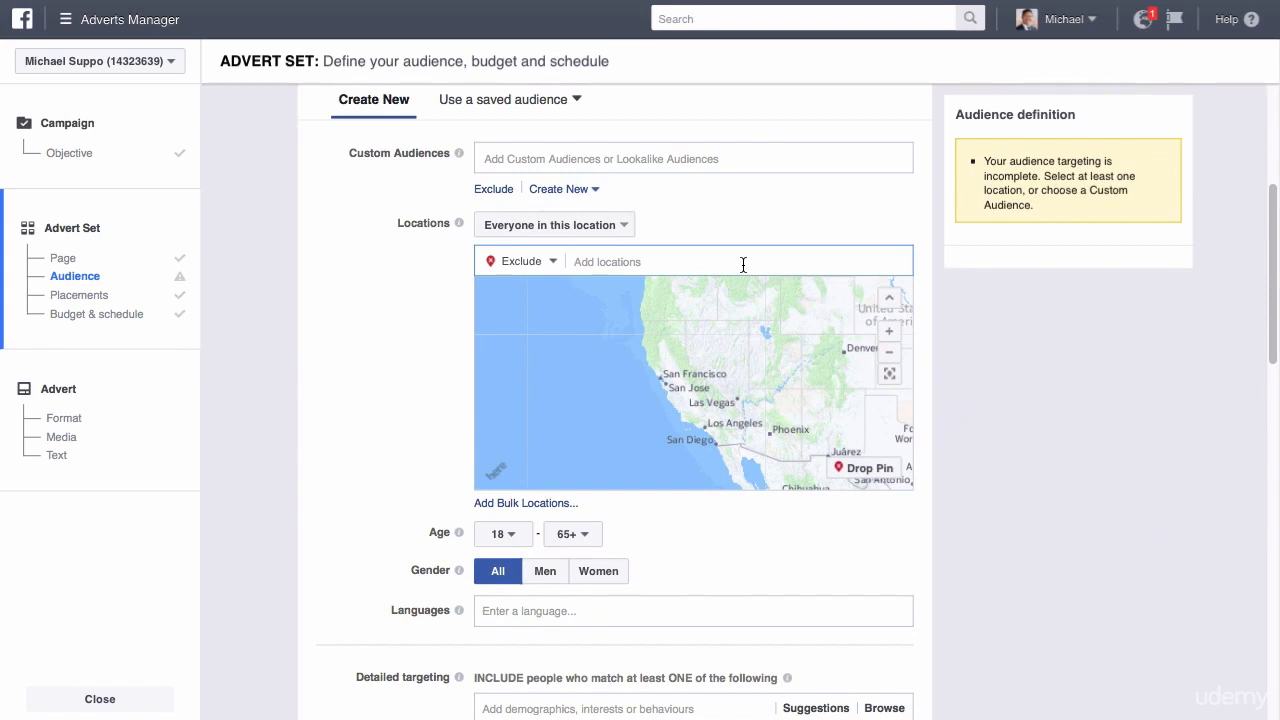
Try to add the United States as an excluded location.
{"action": "type", "text": "united"}
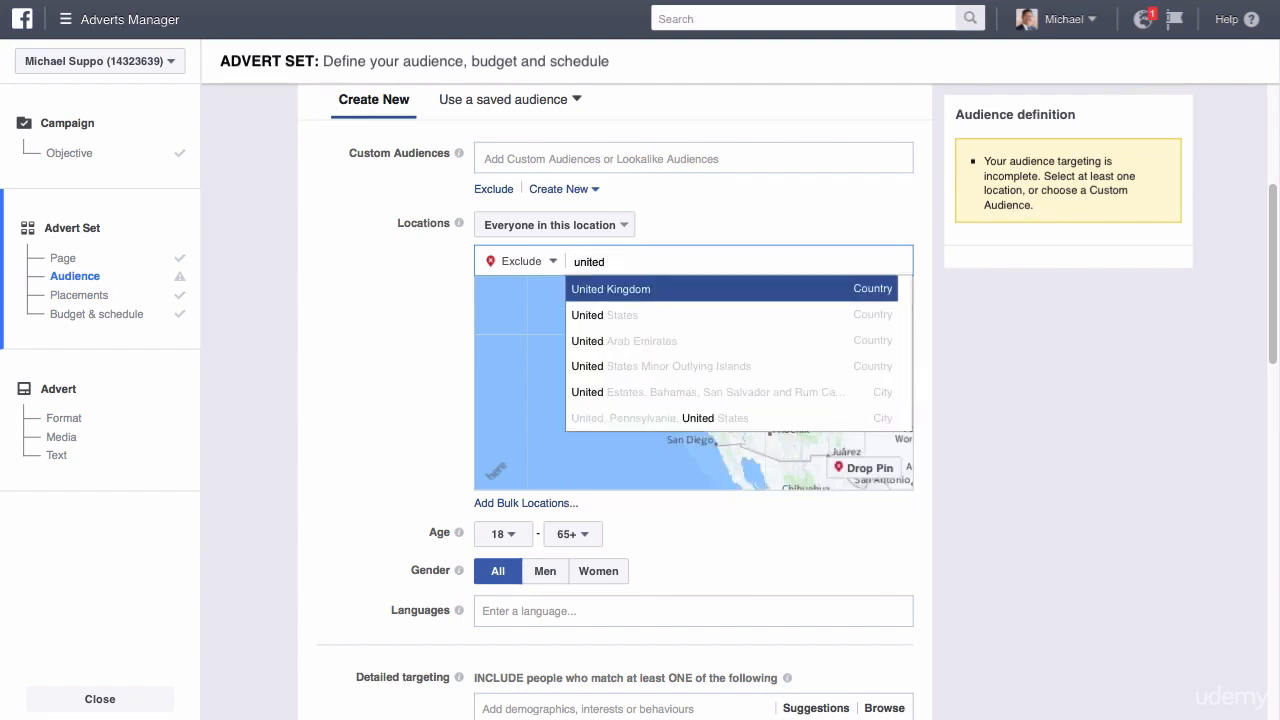
{"action": "type", "text": " states"}
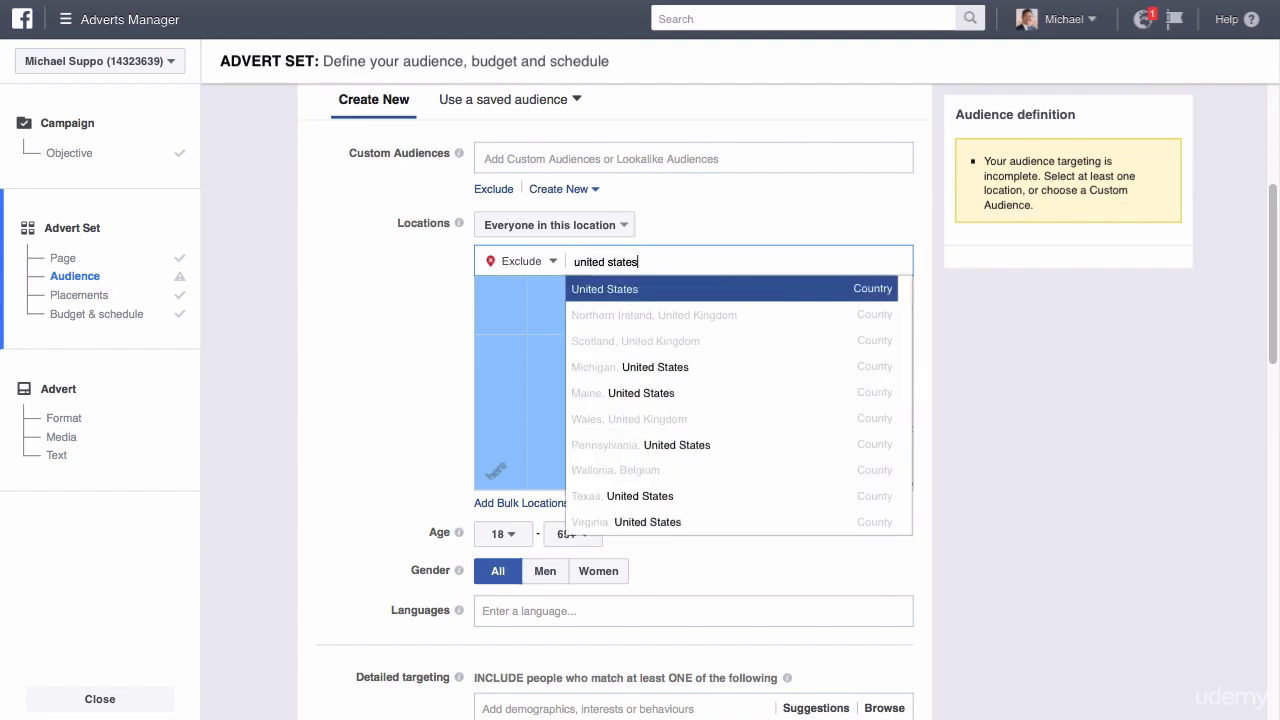
{"action": "left_click", "coordinate": [718, 292]}
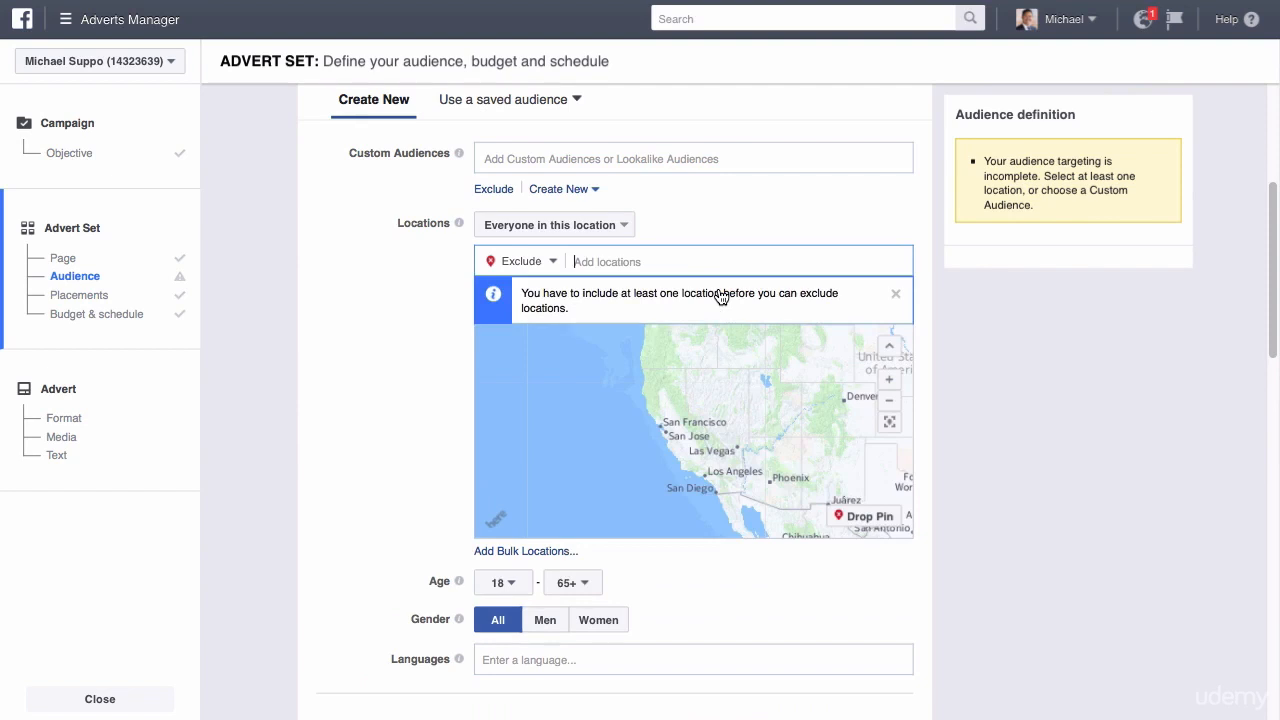
Switch the locations setting back to inclusion and add the United States as a targeted country.
{"action": "left_click", "coordinate": [556, 261]}
{"action": "left_click", "coordinate": [534, 292]}
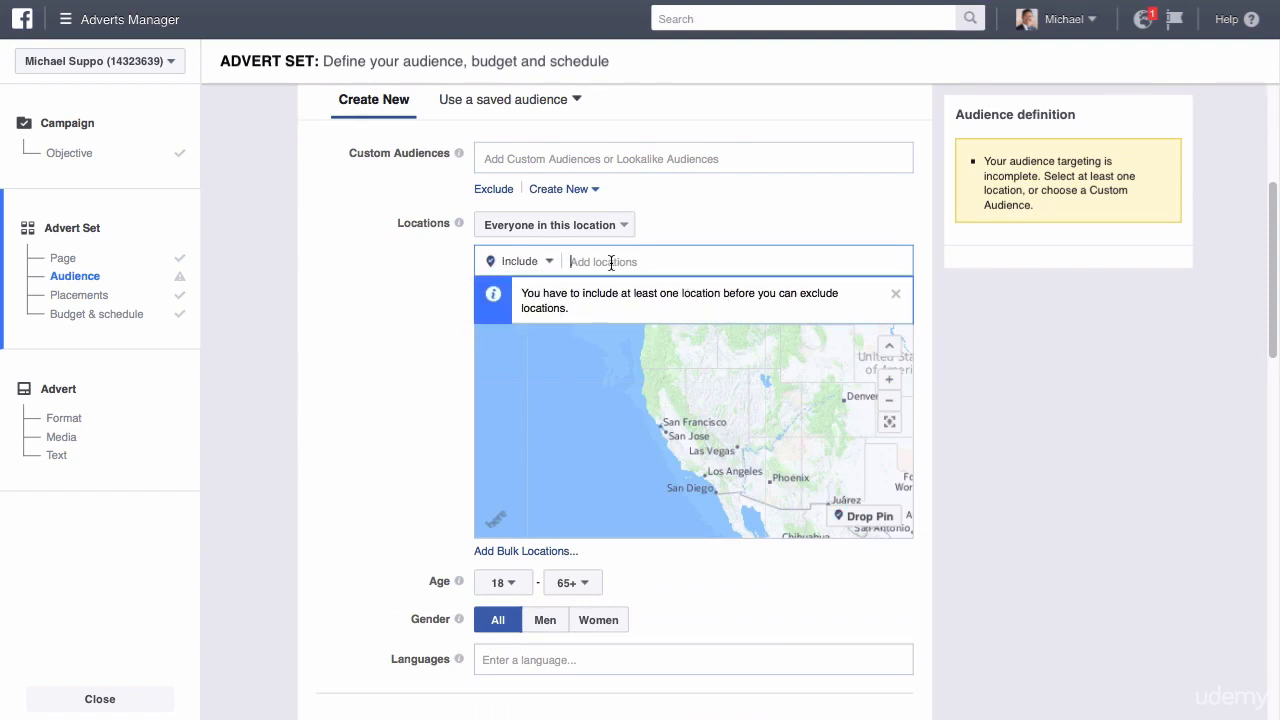
{"action": "left_click", "coordinate": [611, 263]}
{"action": "type", "text": "united states"}
{"action": "left_click", "coordinate": [698, 290]}
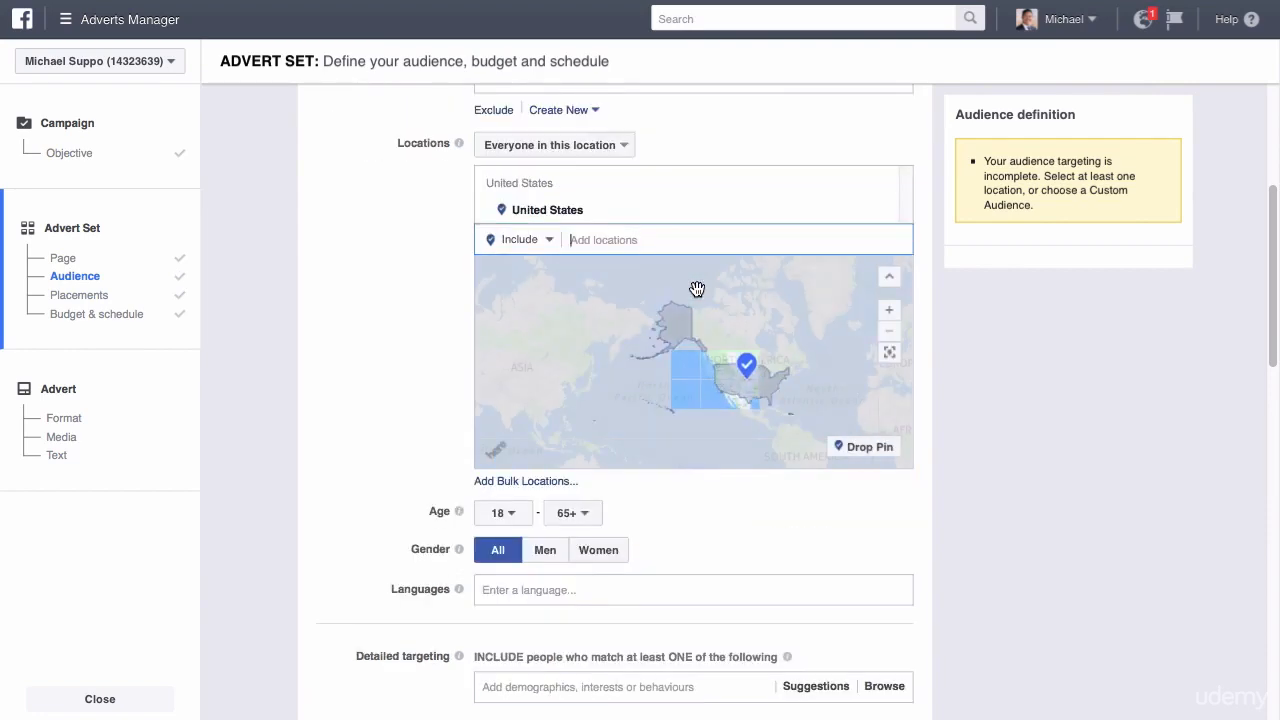
Include the United Kingdom as a second targeted country alongside the United States.
{"action": "type", "text": "united kin"}
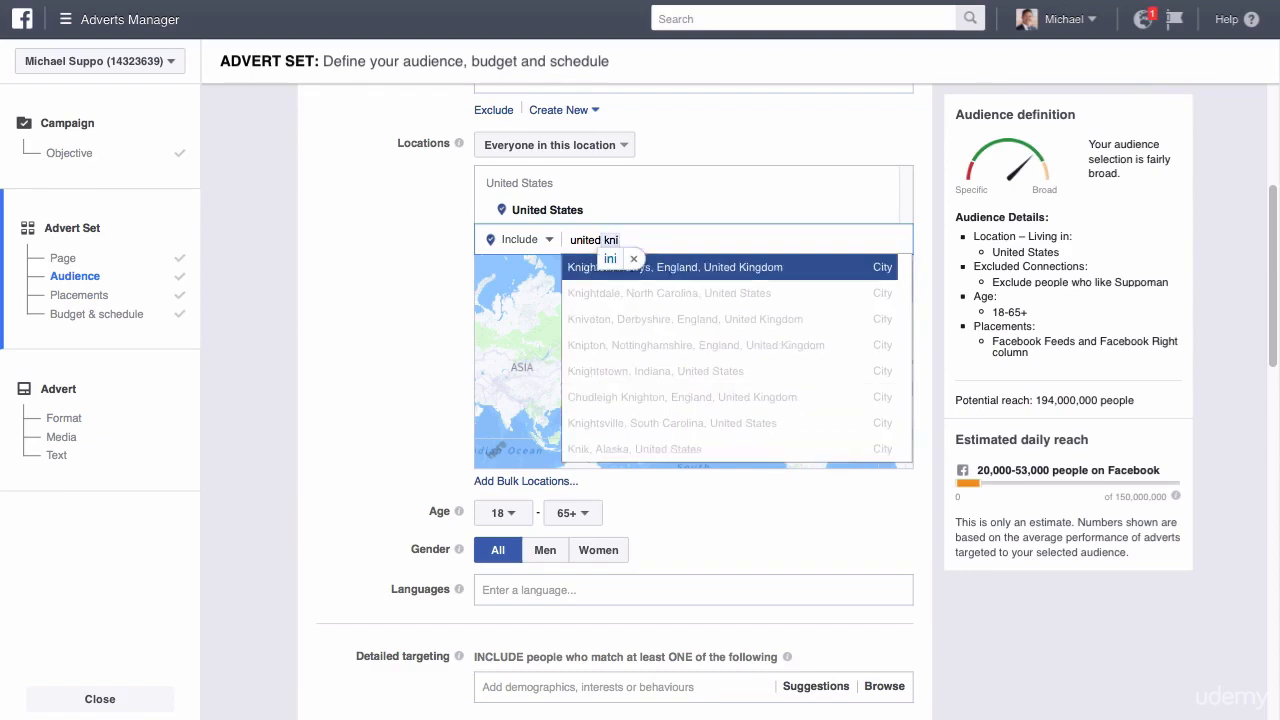
{"action": "type", "text": "gdom"}
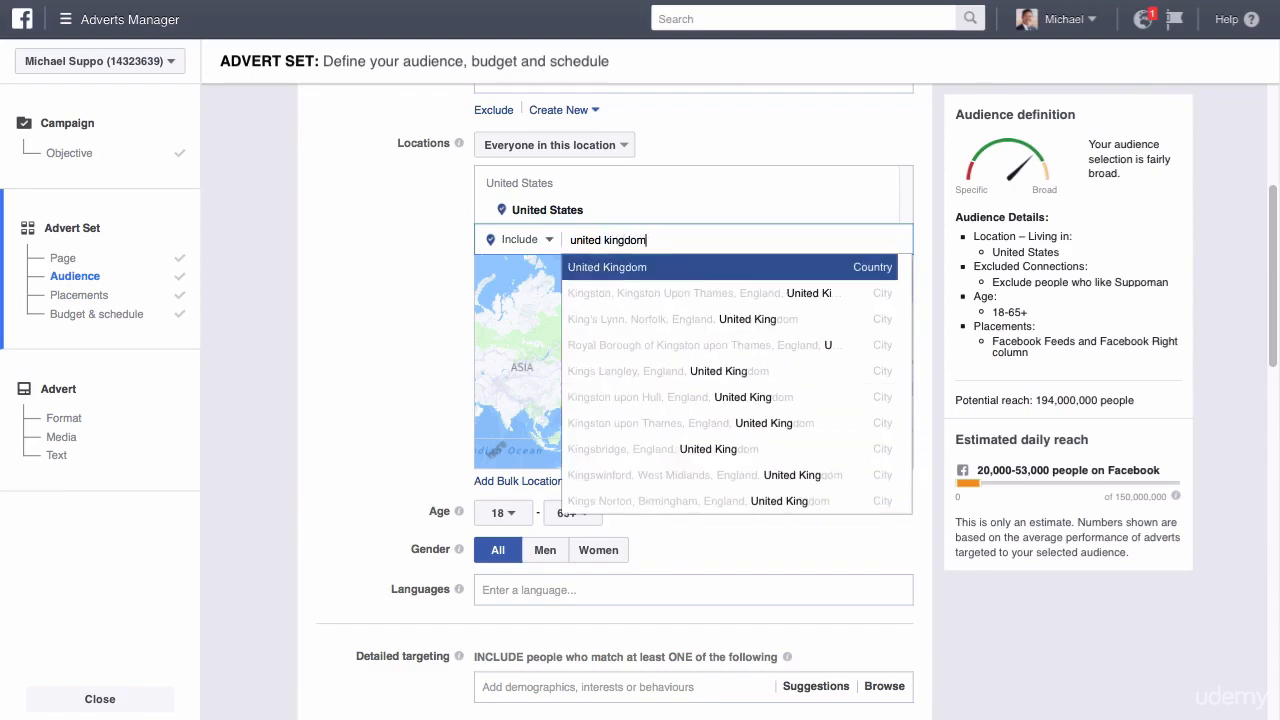
{"action": "left_click", "coordinate": [614, 268]}
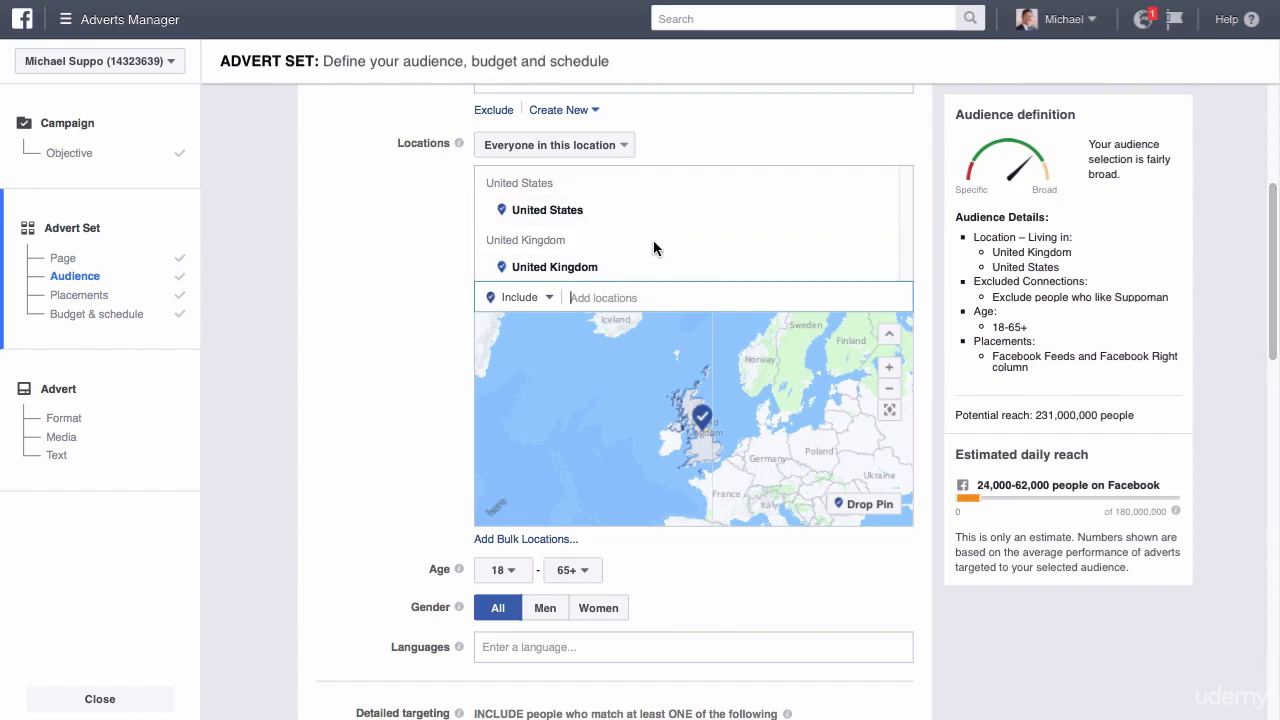
Check the potential reach for the combined United States and United Kingdom audience.
{"action": "left_click_drag", "start_coordinate": [1274, 221], "coordinate": [1274, 214]}
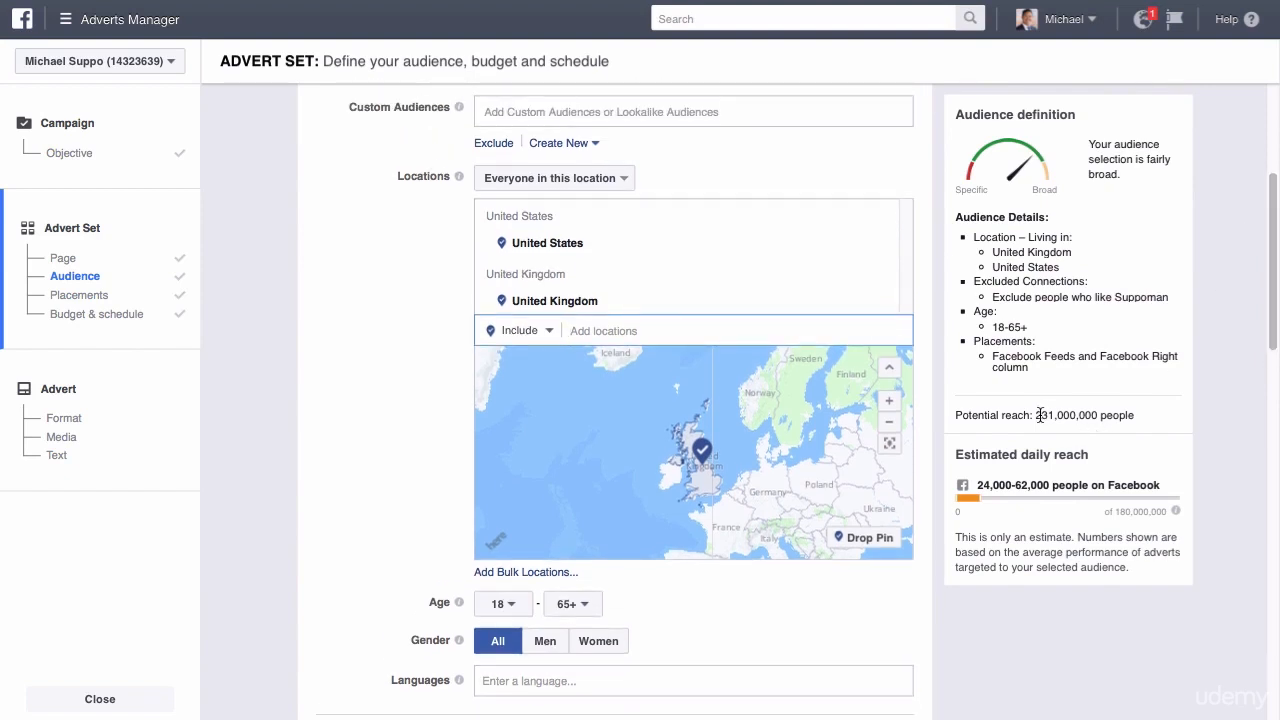
{"action": "left_click_drag", "start_coordinate": [1036, 415], "coordinate": [1097, 412]}
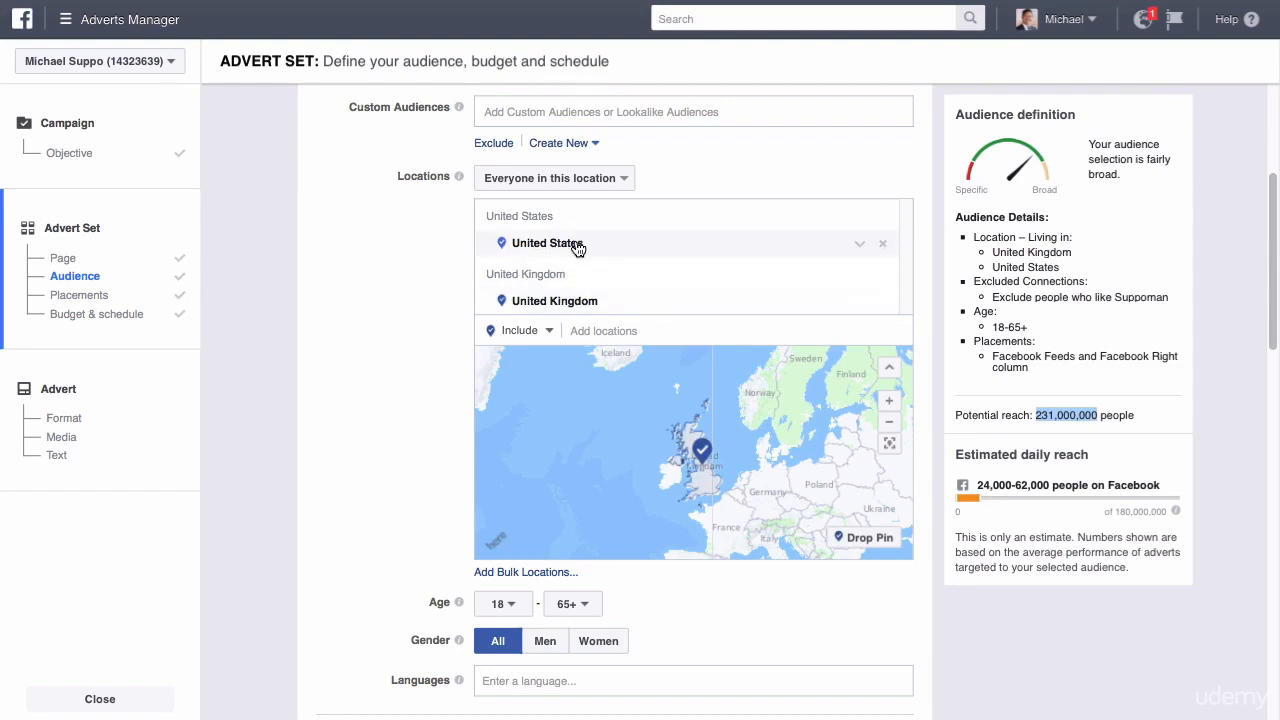
{"action": "left_click", "coordinate": [1098, 414]}
{"action": "left_click_drag", "start_coordinate": [1098, 414], "coordinate": [1050, 413]}
Set the audience age range to 20–50 and check the resulting potential reach.
{"action": "left_click_drag", "start_coordinate": [1276, 243], "coordinate": [1274, 300]}
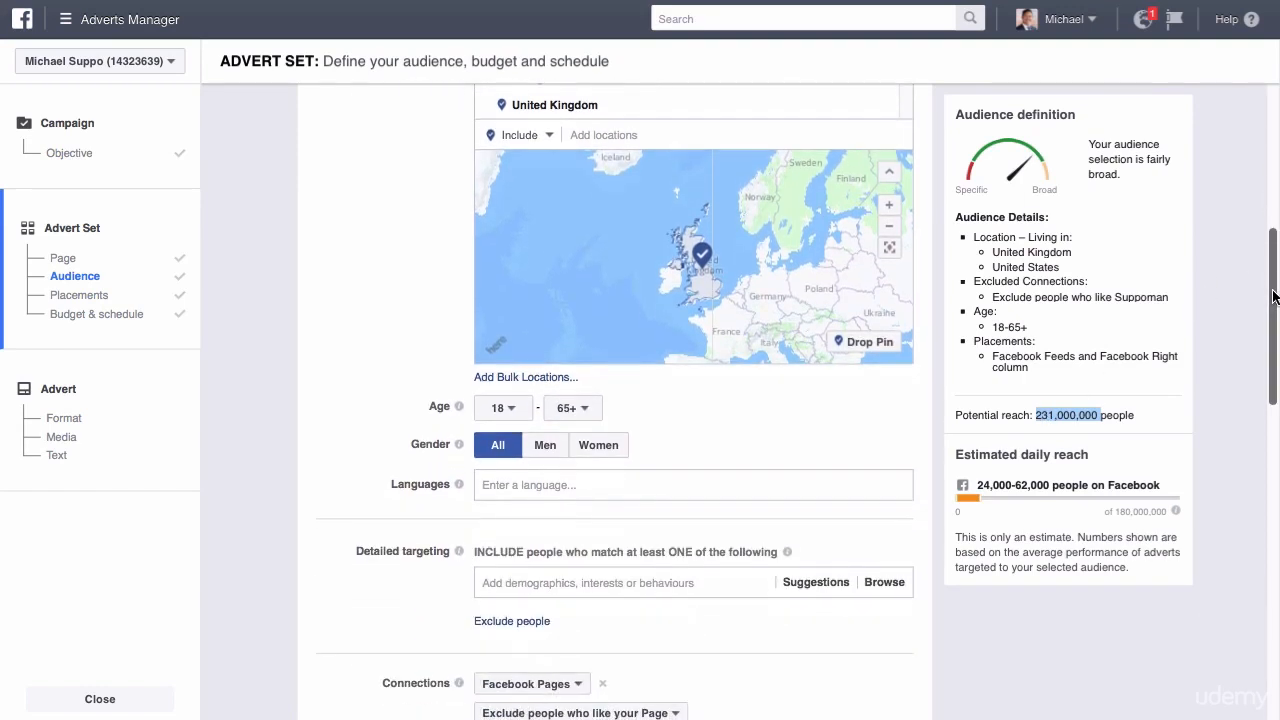
{"action": "left_click", "coordinate": [513, 410]}
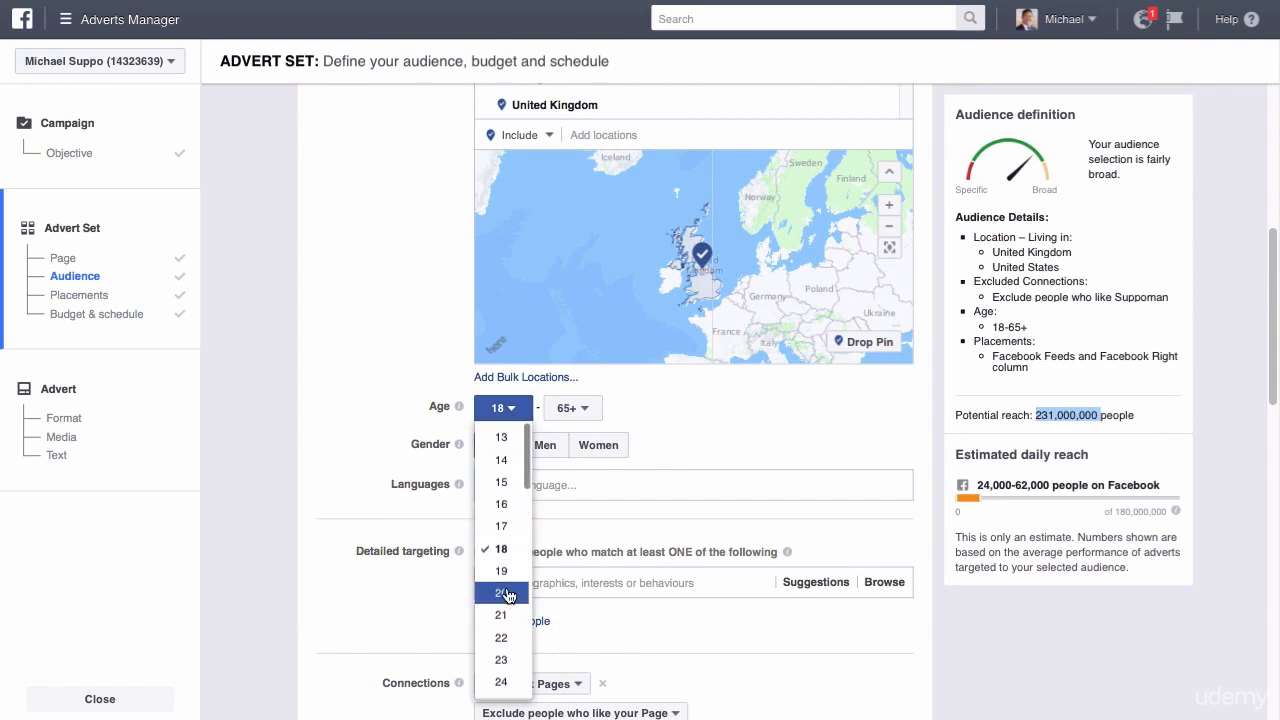
{"action": "left_click", "coordinate": [507, 594]}
{"action": "left_click", "coordinate": [575, 408]}
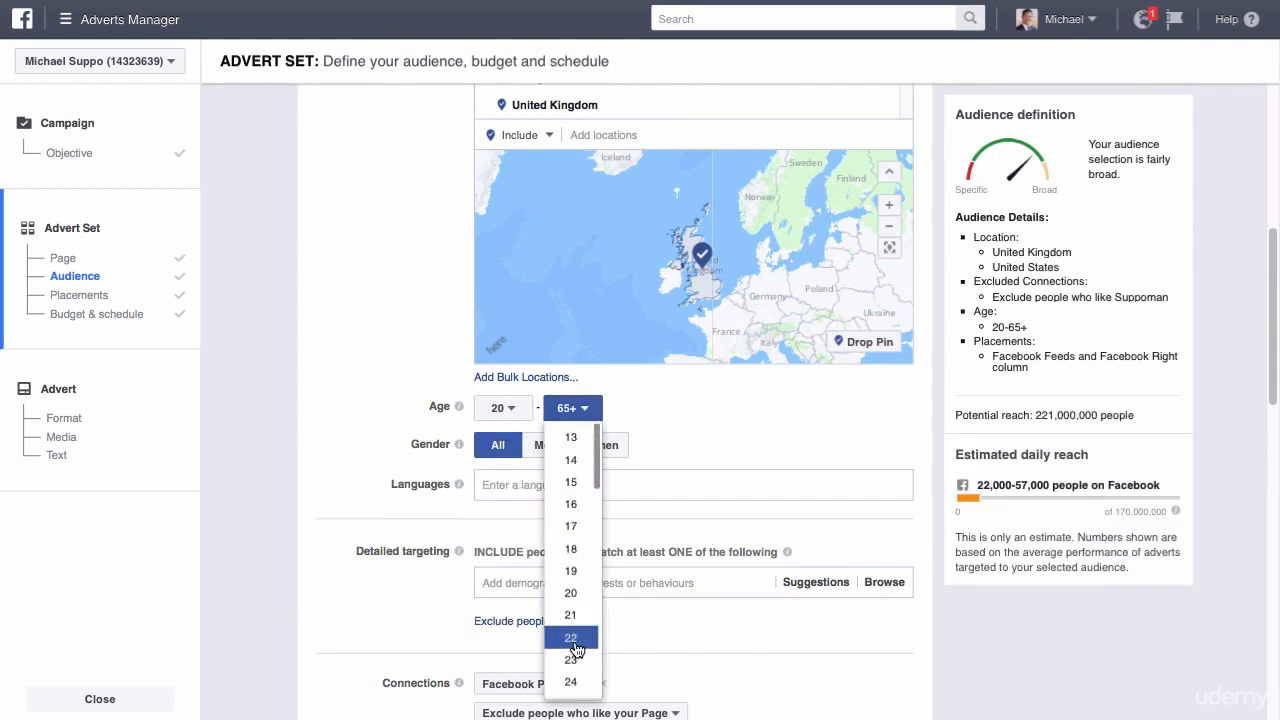
{"action": "scroll", "coordinate": [578, 660], "scroll_direction": "down", "scroll_amount": 5}
{"action": "scroll", "coordinate": [600, 622], "scroll_direction": "down", "scroll_amount": 2}
{"action": "left_click", "coordinate": [572, 583]}
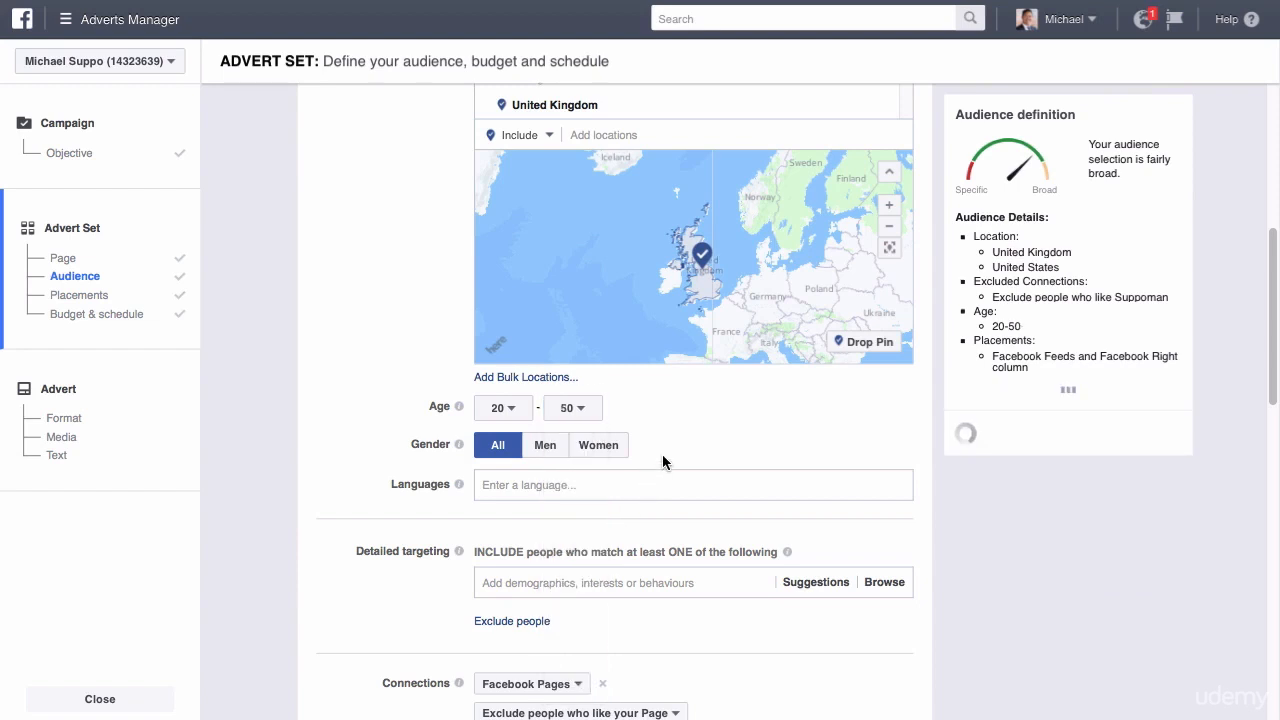
{"action": "left_click_drag", "start_coordinate": [1098, 414], "coordinate": [1036, 414]}
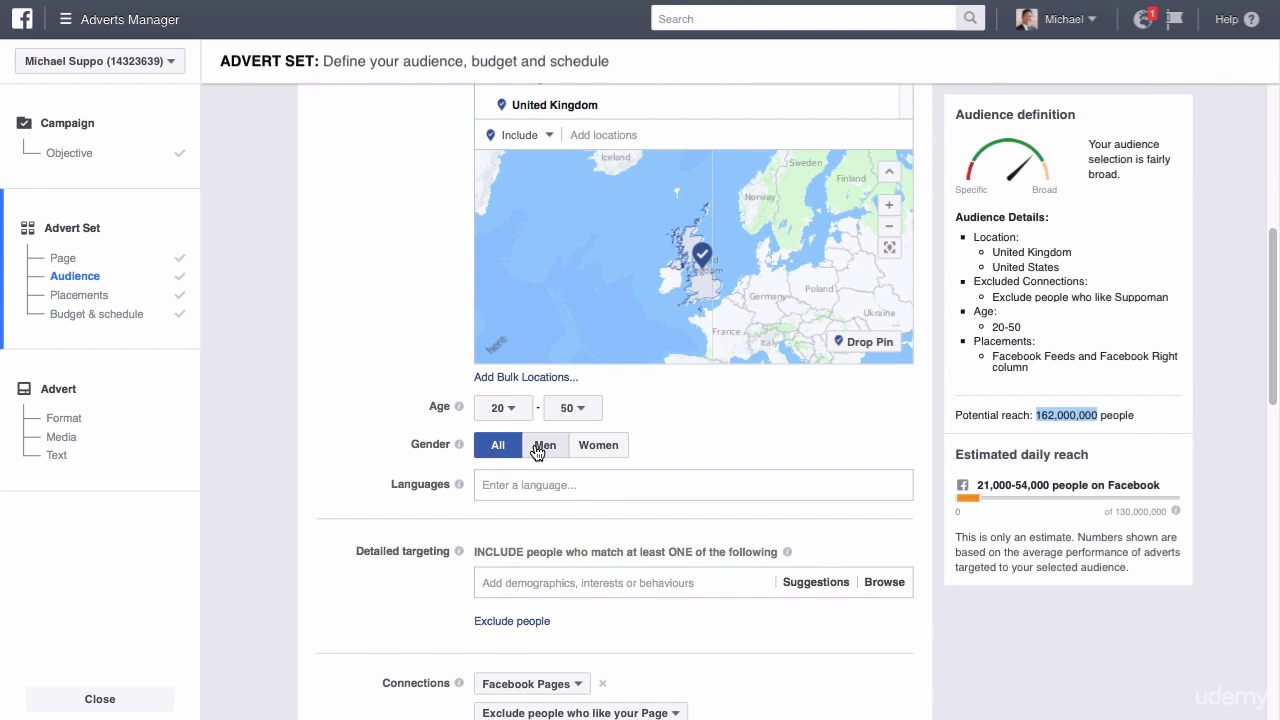
Limit the audience to women aged 16–24 and check the potential reach.
{"action": "left_click", "coordinate": [597, 452]}
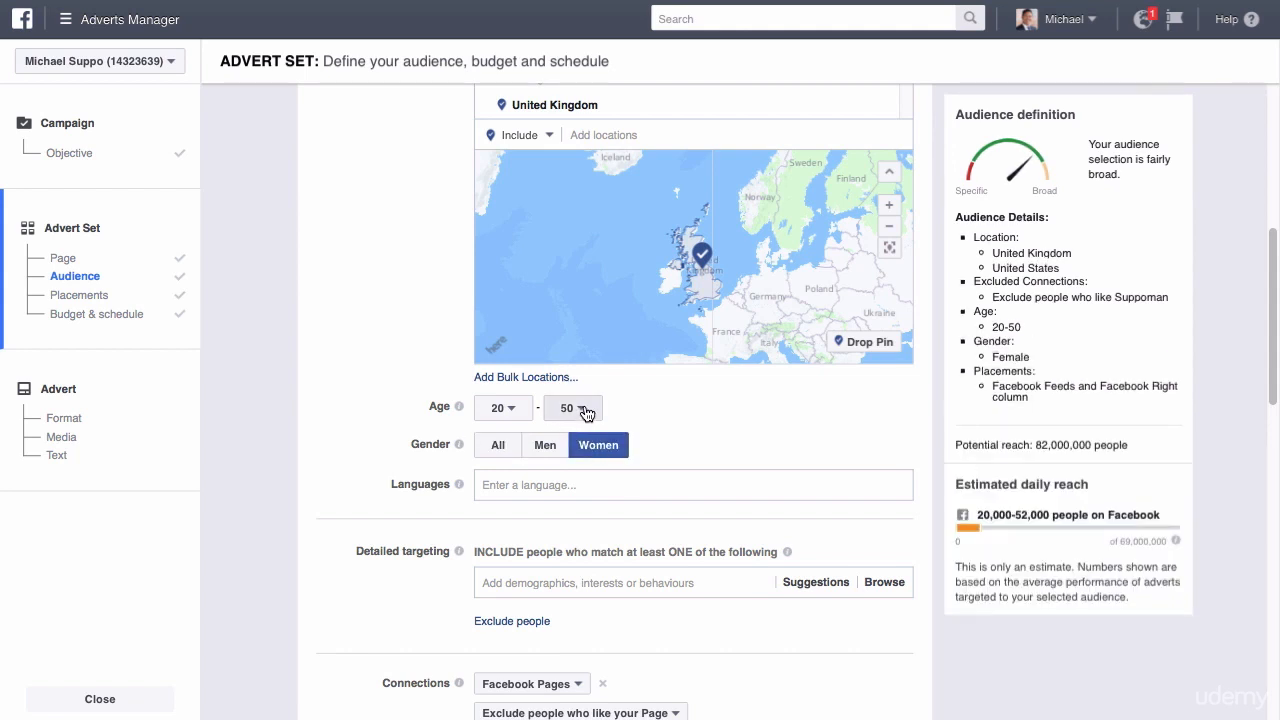
{"action": "left_click", "coordinate": [586, 409]}
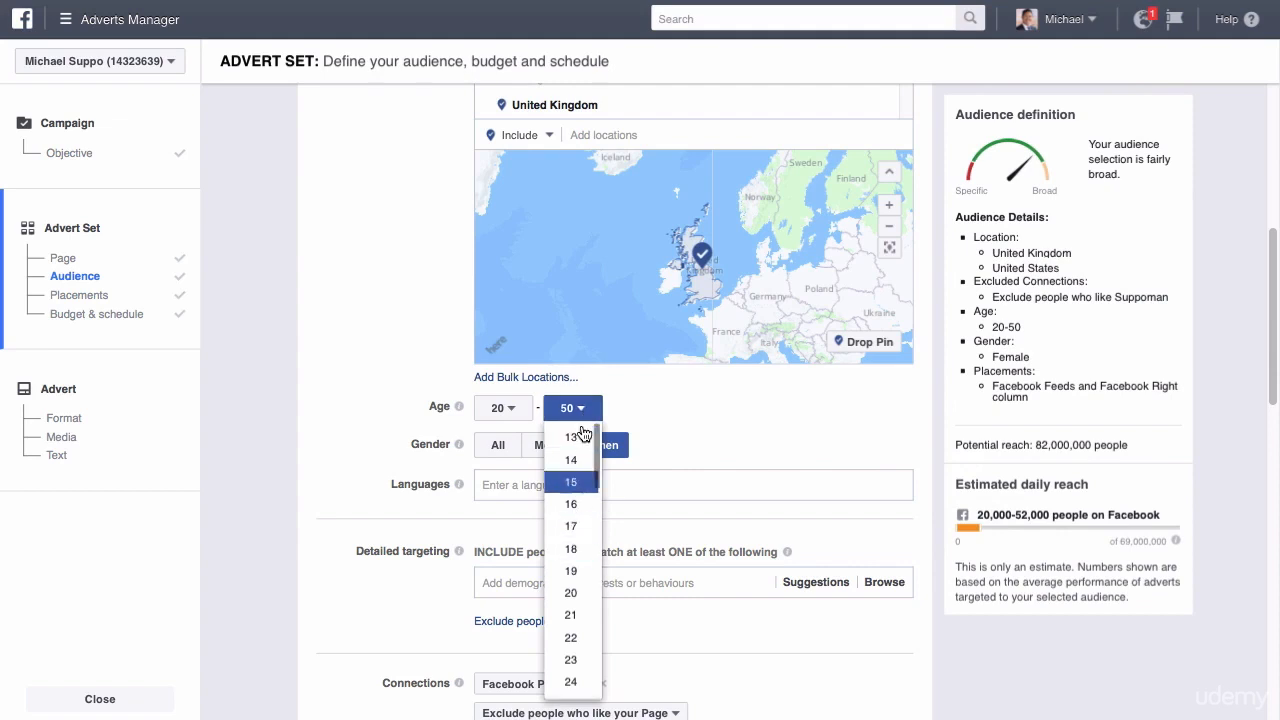
{"action": "left_click", "coordinate": [515, 409]}
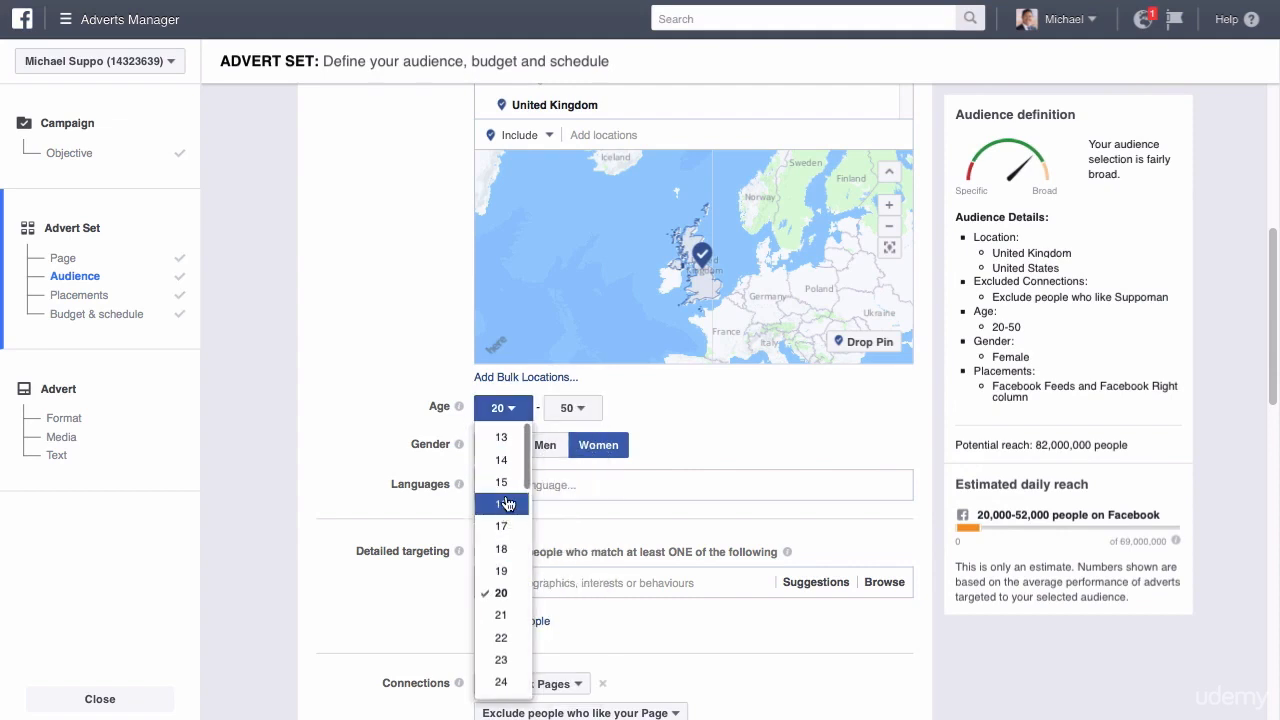
{"action": "left_click", "coordinate": [575, 410]}
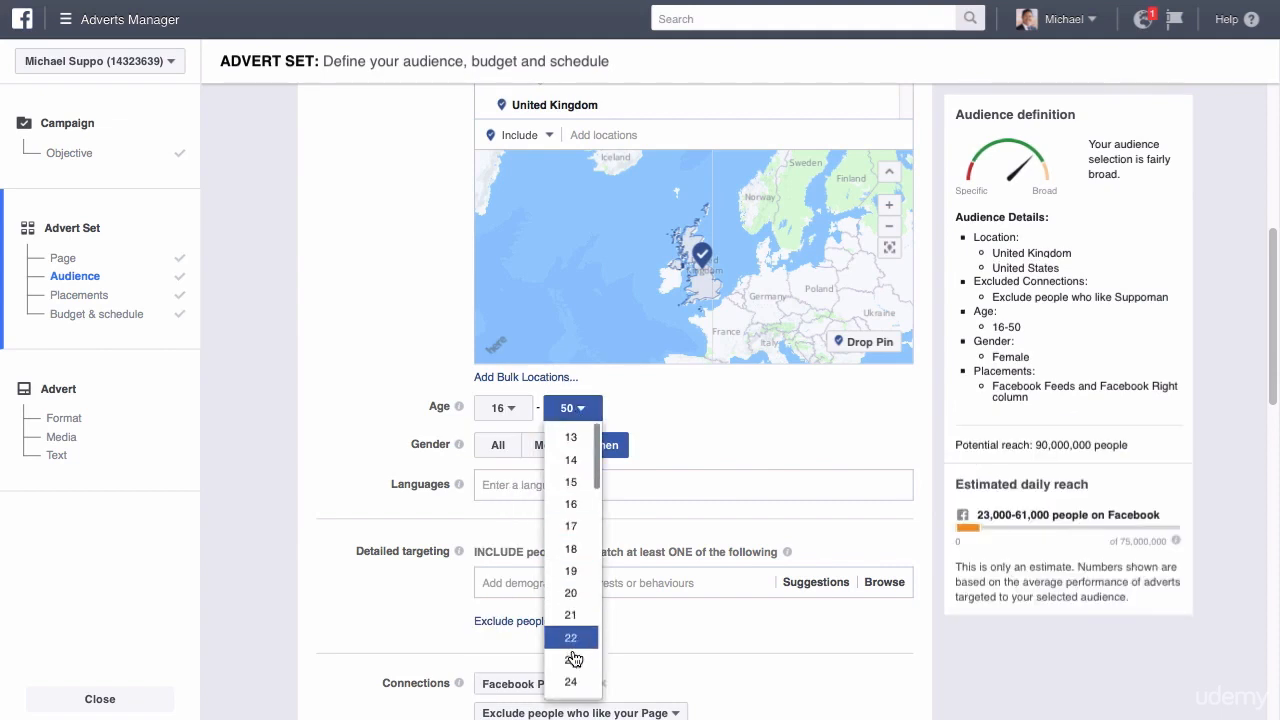
{"action": "left_click", "coordinate": [580, 682]}
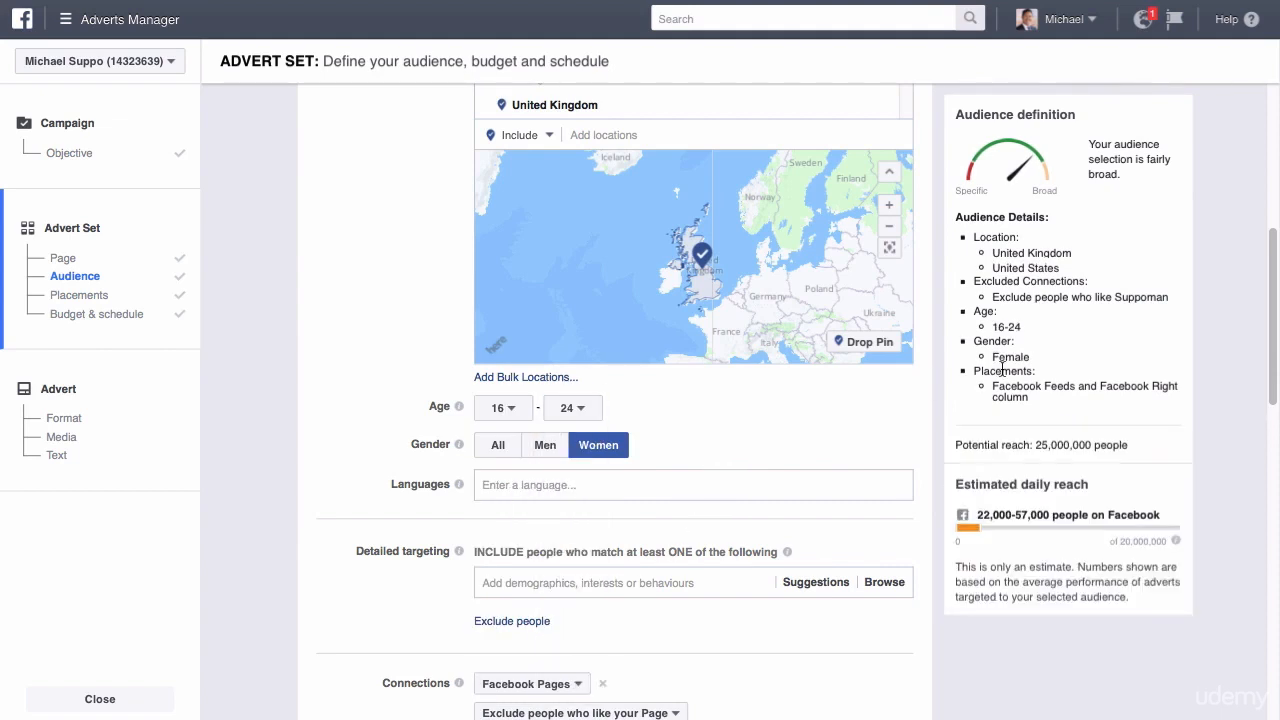
{"action": "left_click_drag", "start_coordinate": [1088, 444], "coordinate": [1036, 438]}
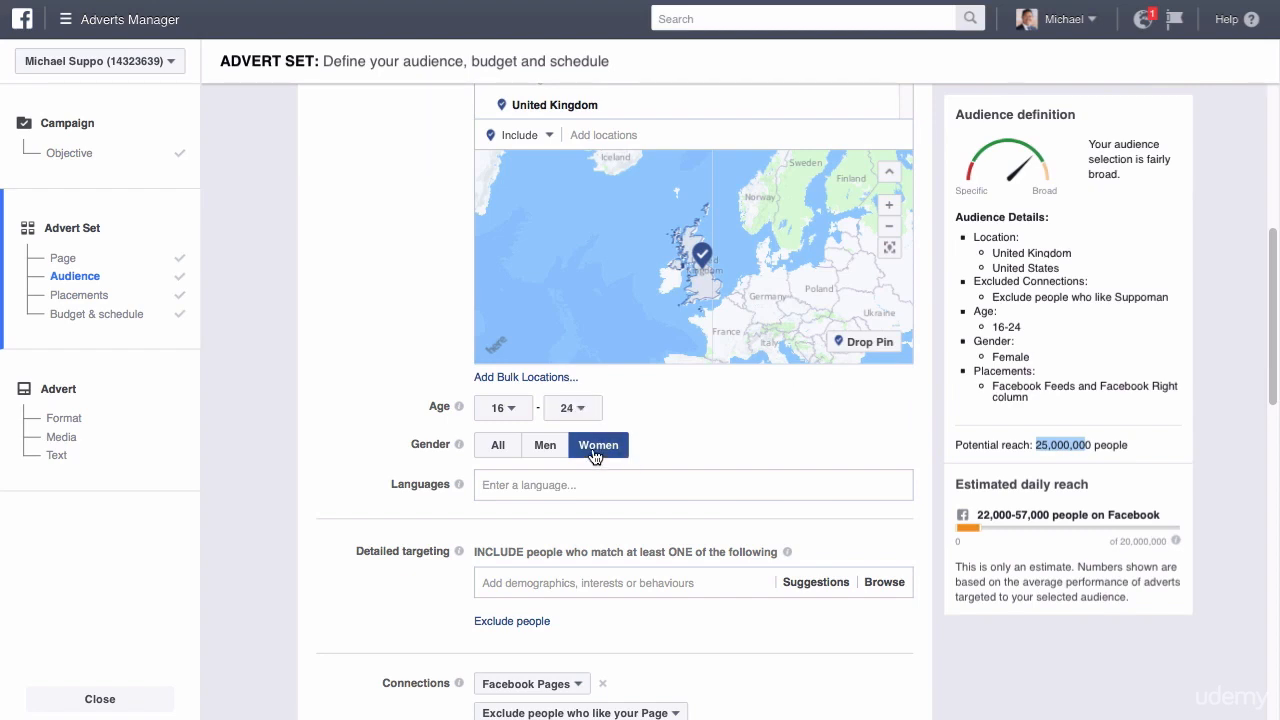
Set the age range to 20–50 and target all genders, checking the potential reach.
{"action": "left_click", "coordinate": [512, 410]}
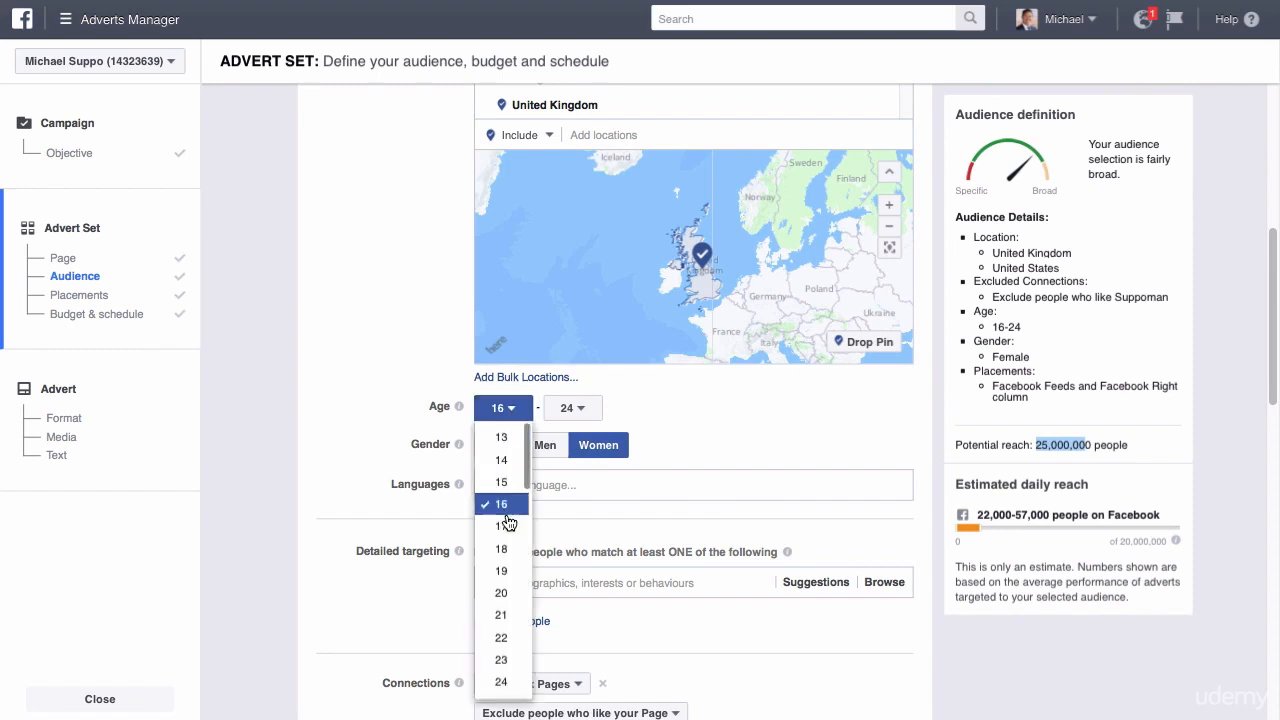
{"action": "left_click", "coordinate": [503, 596]}
{"action": "left_click", "coordinate": [587, 410]}
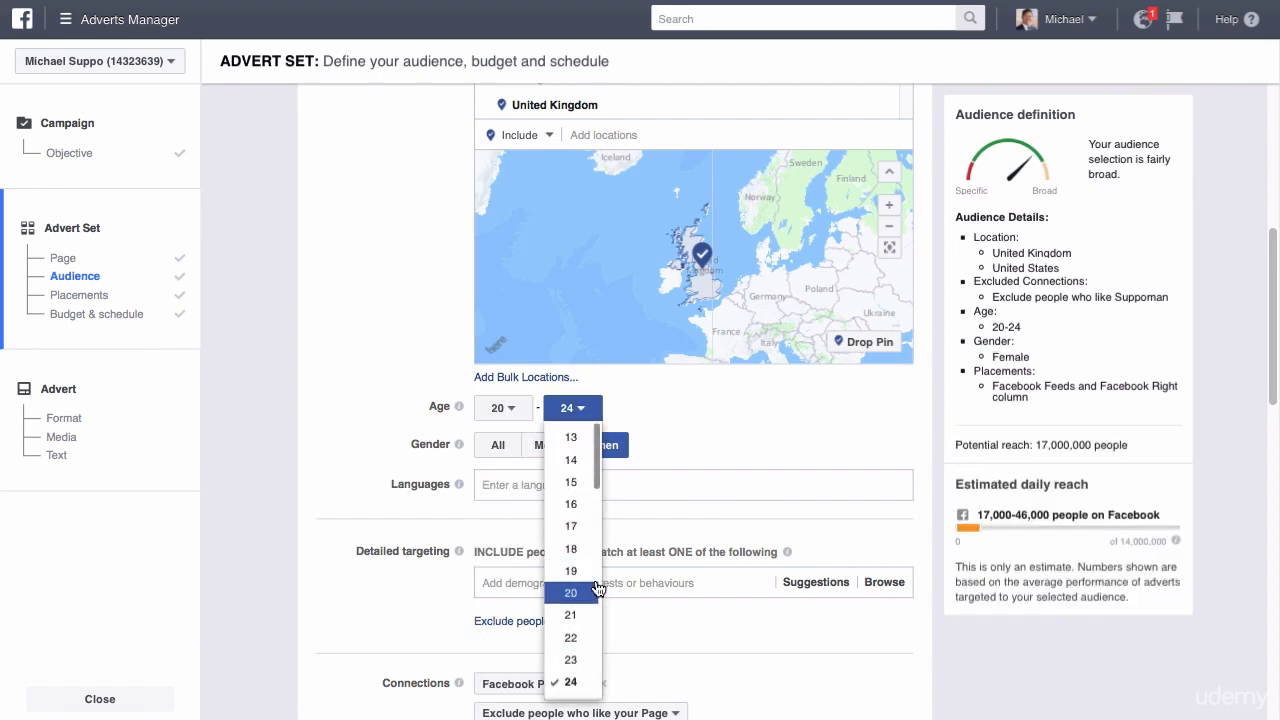
{"action": "scroll", "coordinate": [597, 588], "scroll_direction": "down", "scroll_amount": 5}
{"action": "scroll", "coordinate": [596, 595], "scroll_direction": "down", "scroll_amount": 3}
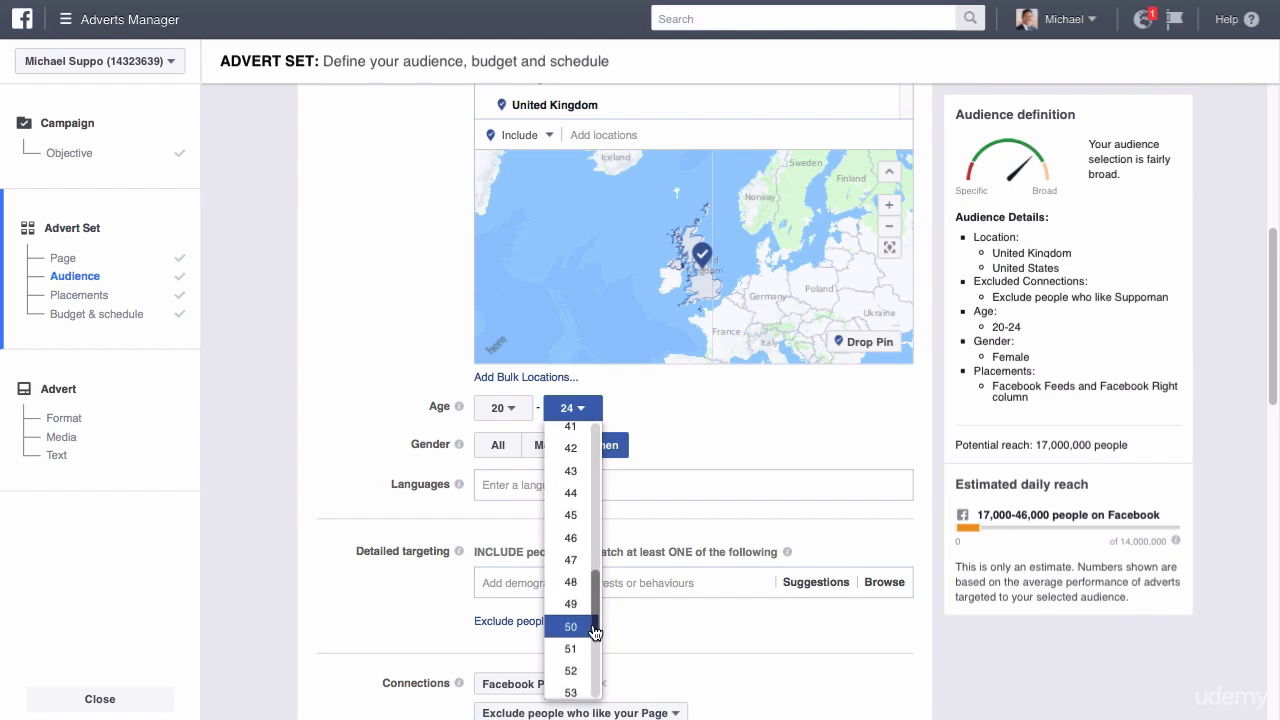
{"action": "left_click", "coordinate": [591, 615]}
{"action": "left_click", "coordinate": [500, 447]}
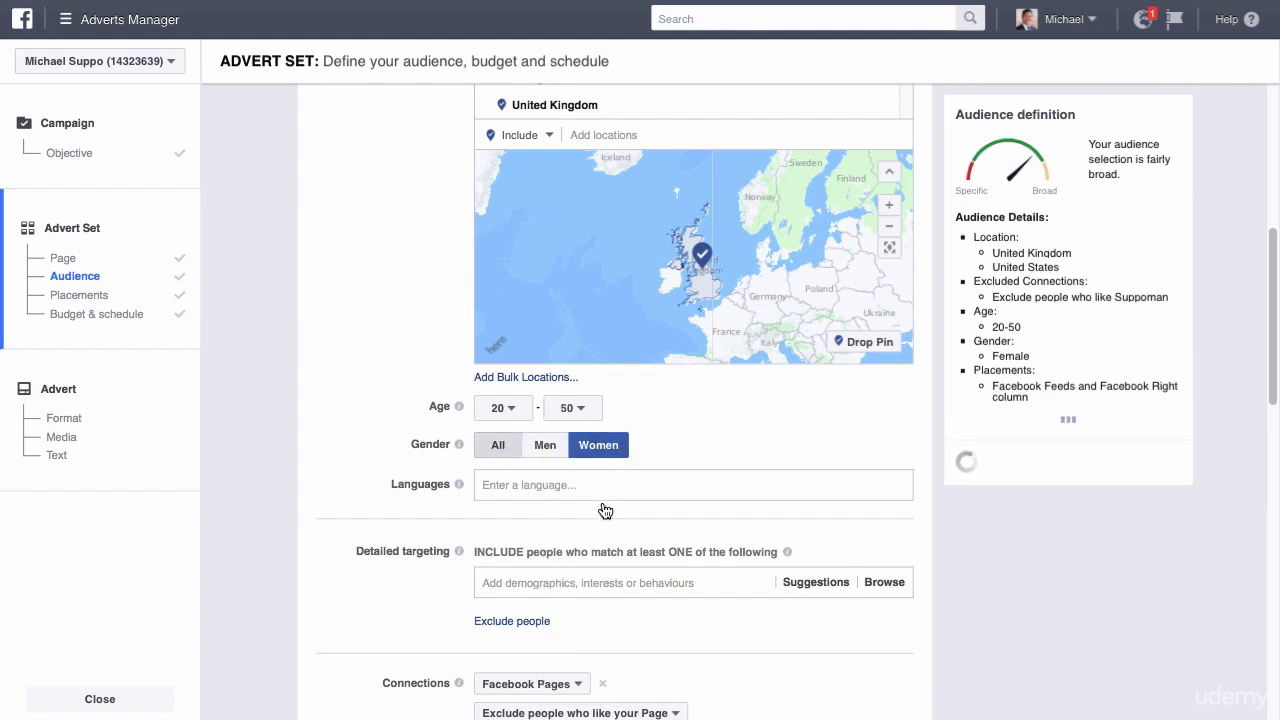
{"action": "left_click_drag", "start_coordinate": [1036, 415], "coordinate": [1056, 415]}
Add English (All) as the audience language.
{"action": "left_click", "coordinate": [641, 483]}
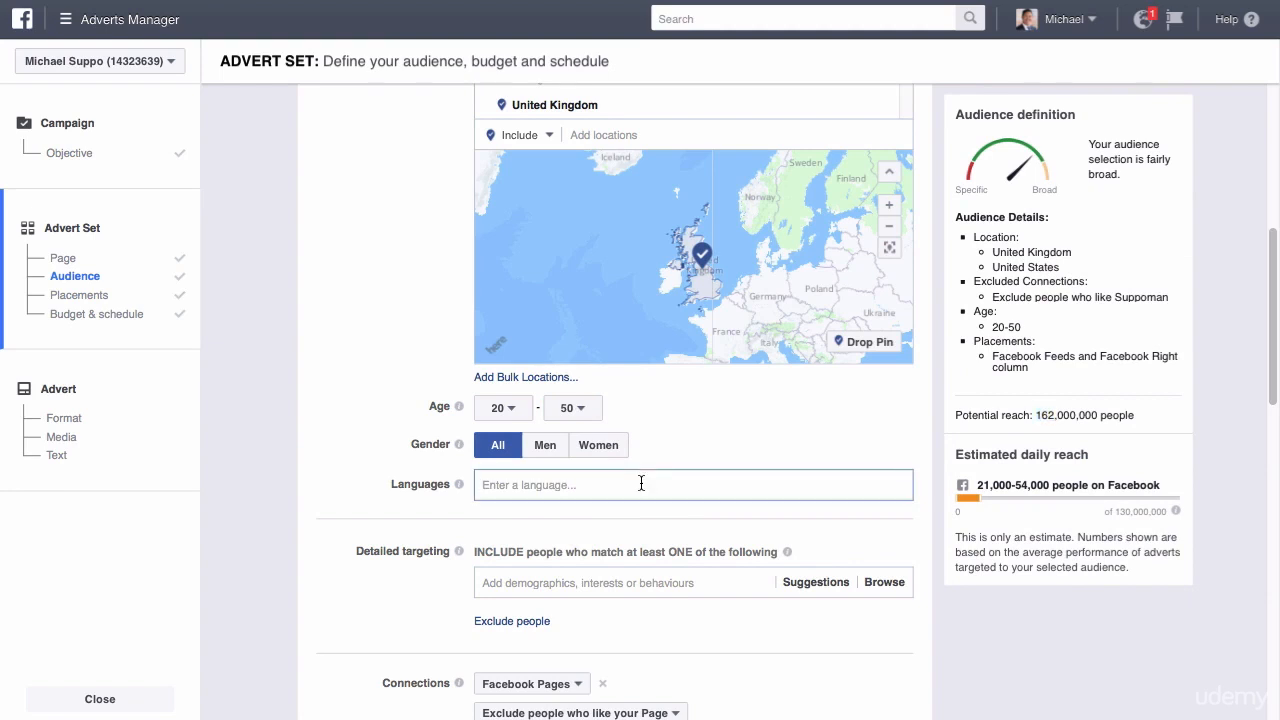
{"action": "type", "text": "engli"}
{"action": "left_click", "coordinate": [585, 516]}
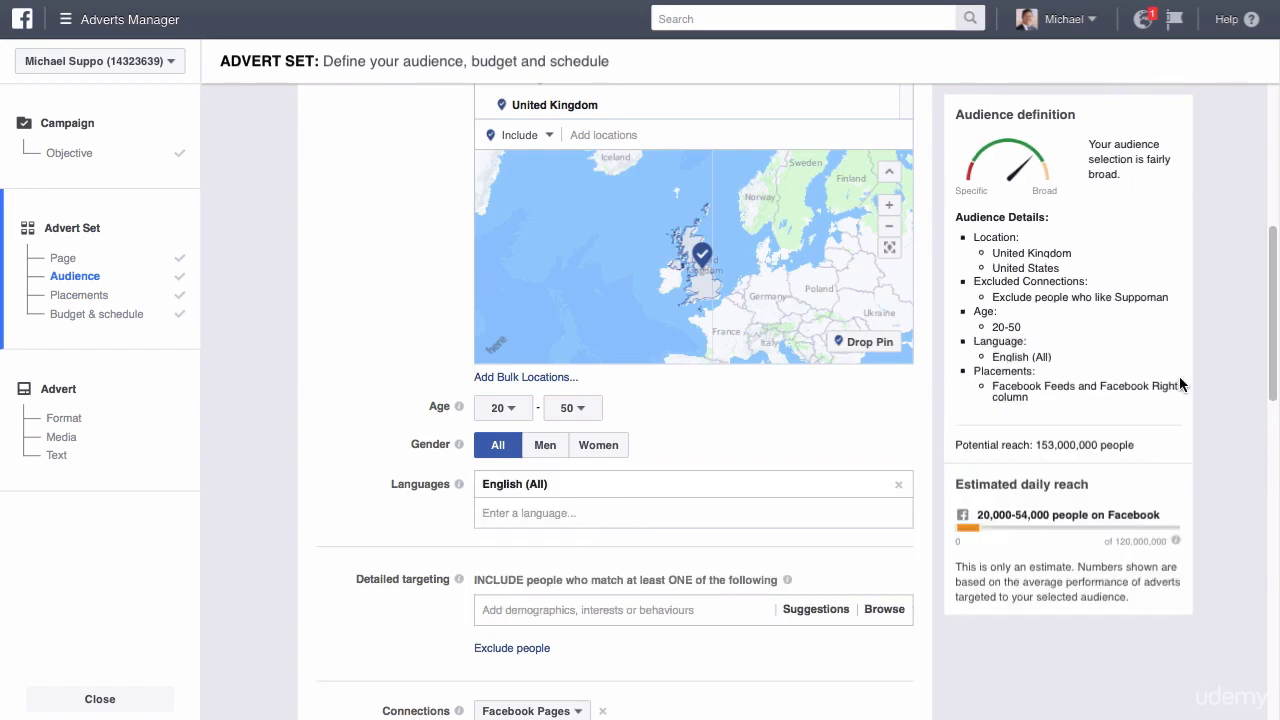
{"action": "scroll", "coordinate": [1270, 340], "scroll_direction": "down", "scroll_amount": 1}
{"action": "left_click", "coordinate": [578, 446]}
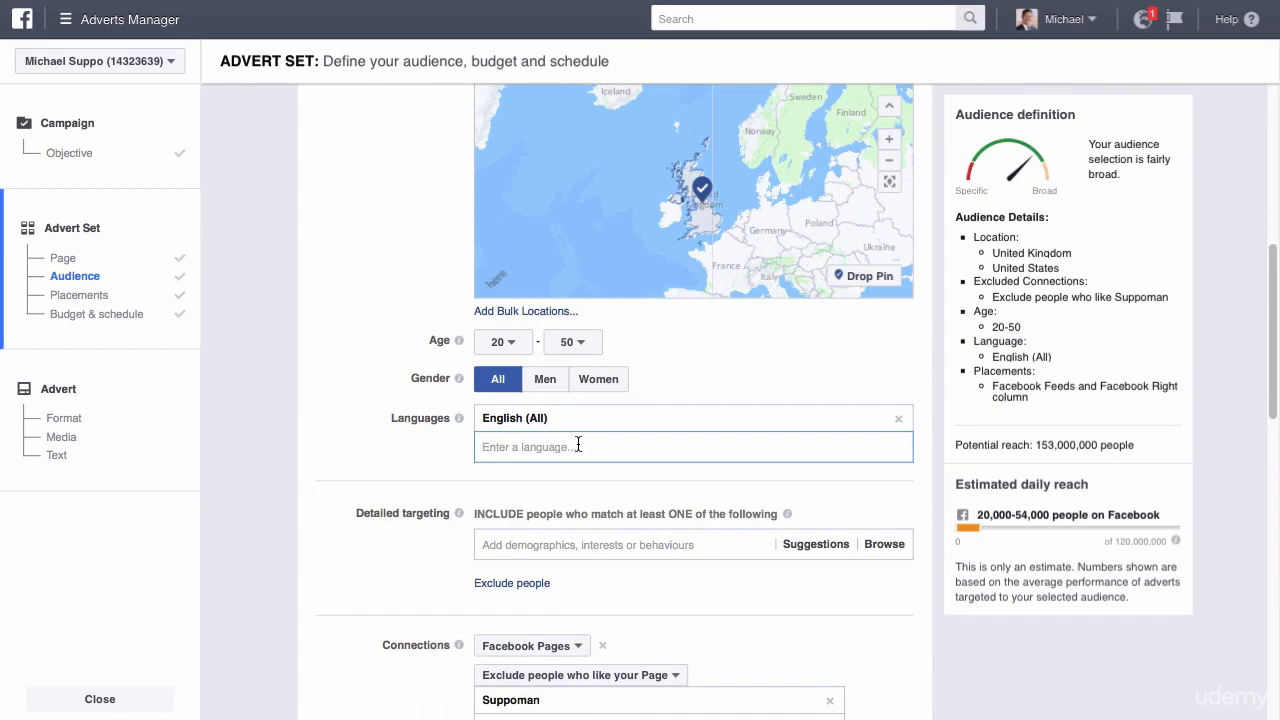
{"action": "type", "text": "fr"}
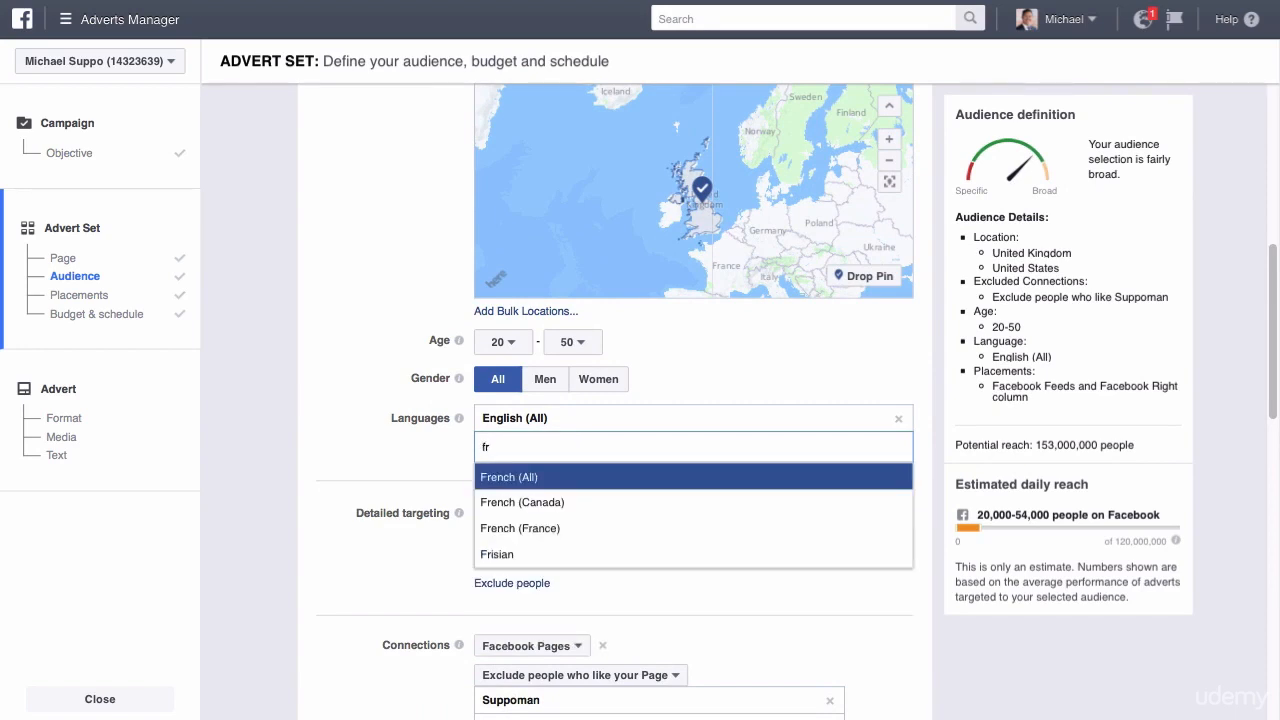
{"action": "key", "text": "BackSpace"}
{"action": "key", "text": "BackSpace"}
{"action": "type", "text": "spani"}
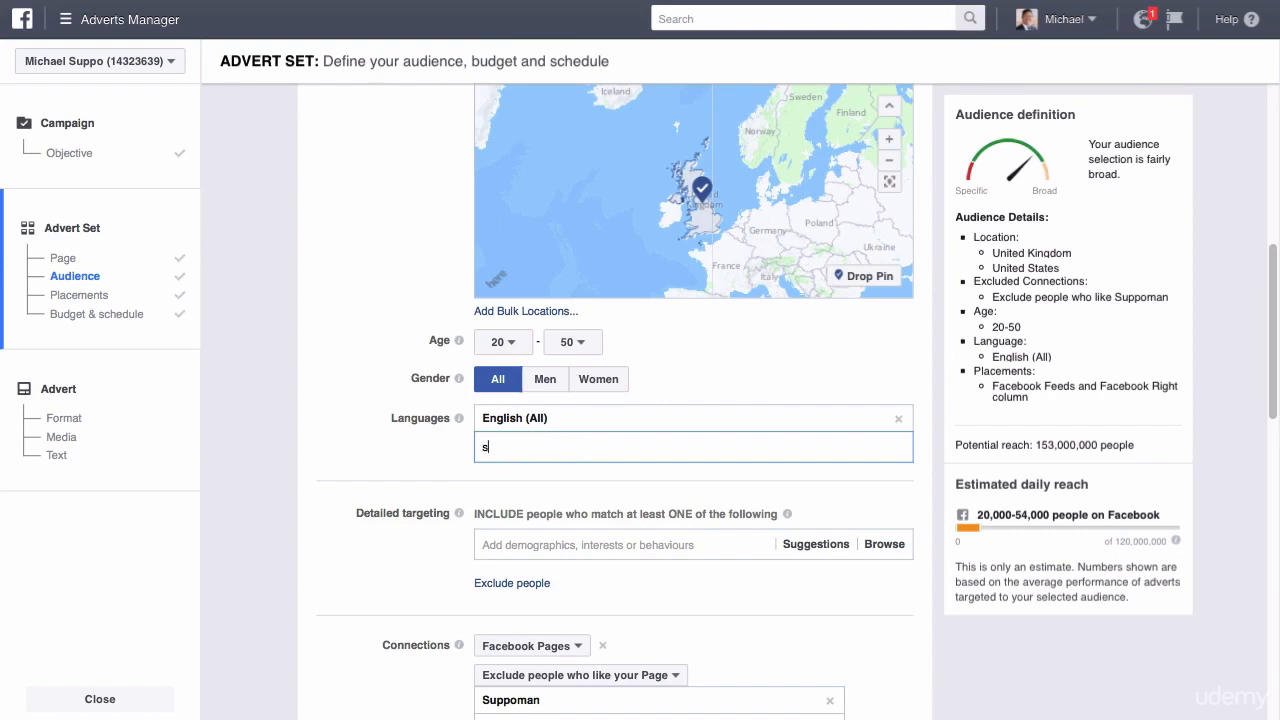
{"action": "key", "text": "BackSpace"}
{"action": "key", "text": "BackSpace"}
{"action": "key", "text": "BackSpace"}
{"action": "key", "text": "BackSpace"}
{"action": "left_click", "coordinate": [936, 449]}
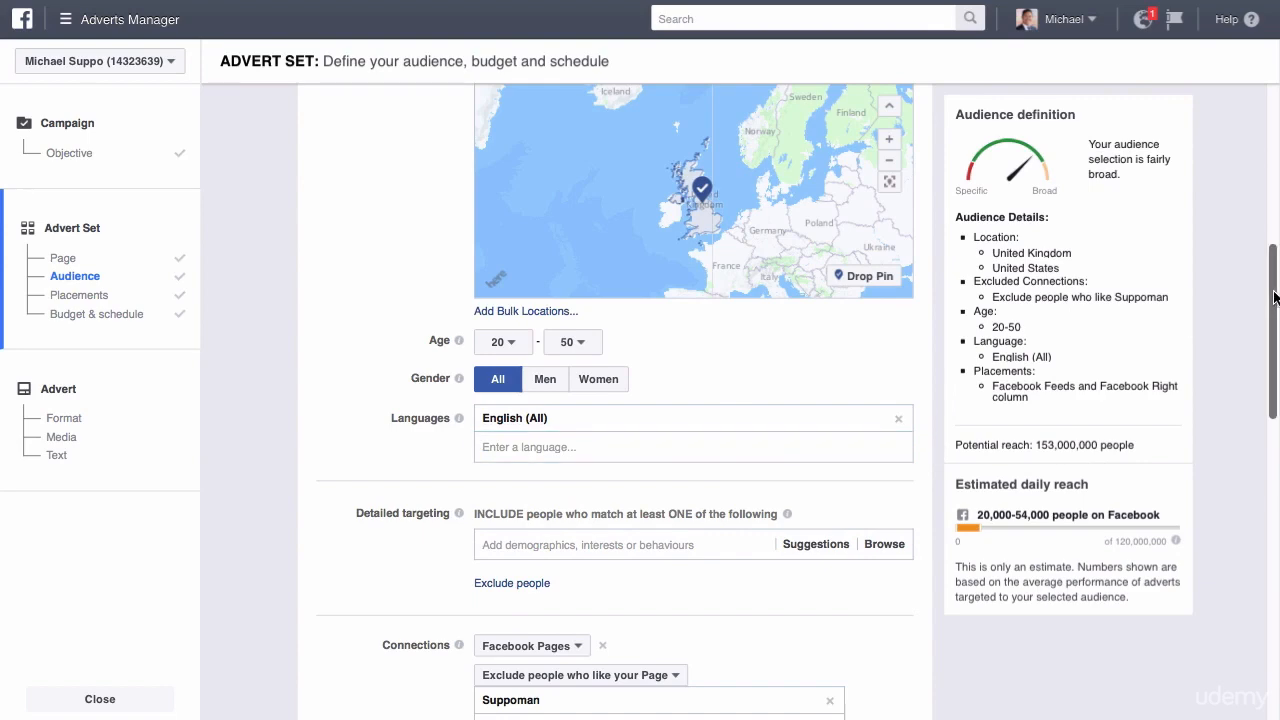
{"action": "left_click_drag", "start_coordinate": [1275, 298], "coordinate": [1258, 385]}
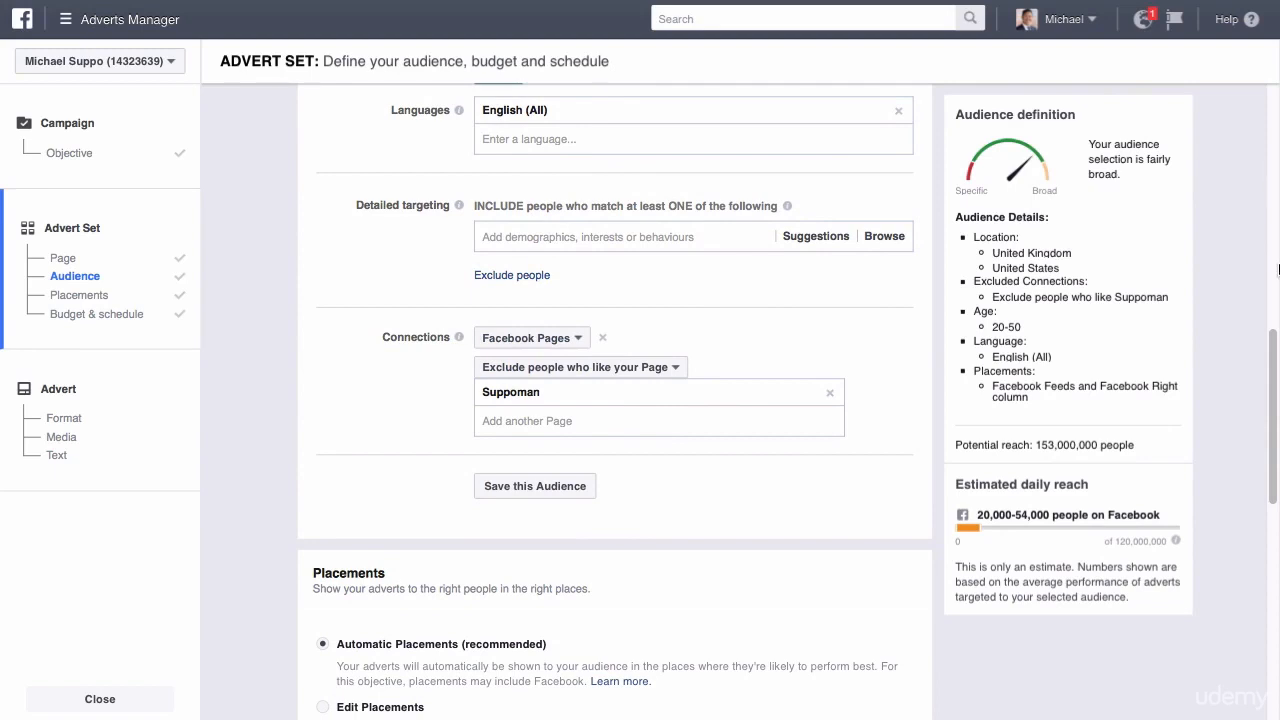
{"action": "left_click_drag", "start_coordinate": [1275, 348], "coordinate": [1275, 293]}
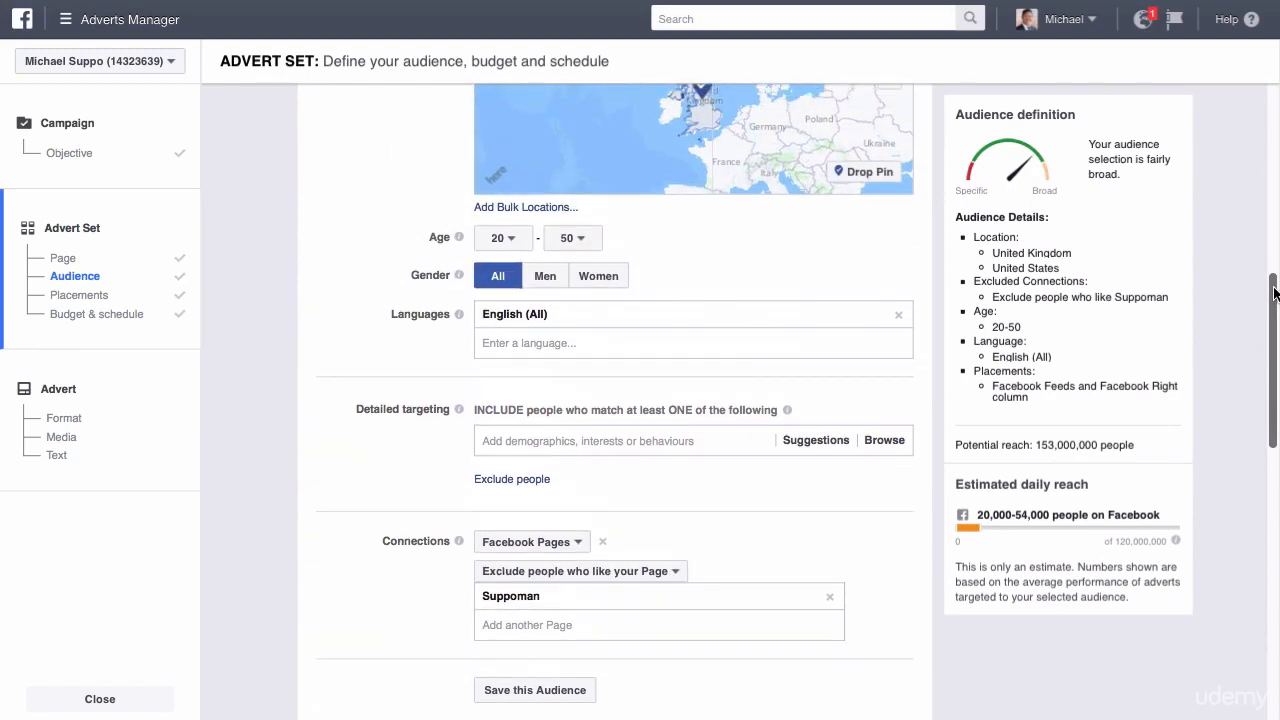
{"action": "left_click_drag", "start_coordinate": [1275, 292], "coordinate": [1275, 307]}
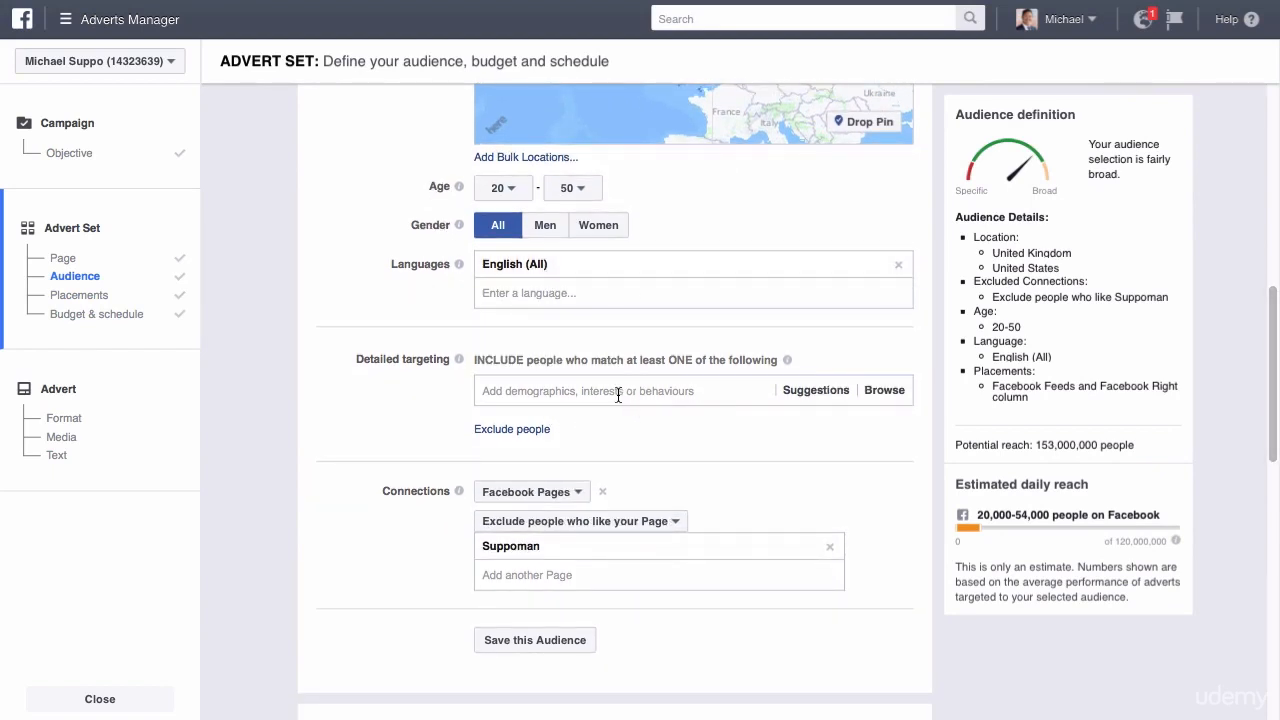
{"action": "left_click_drag", "start_coordinate": [1273, 308], "coordinate": [1273, 332]}
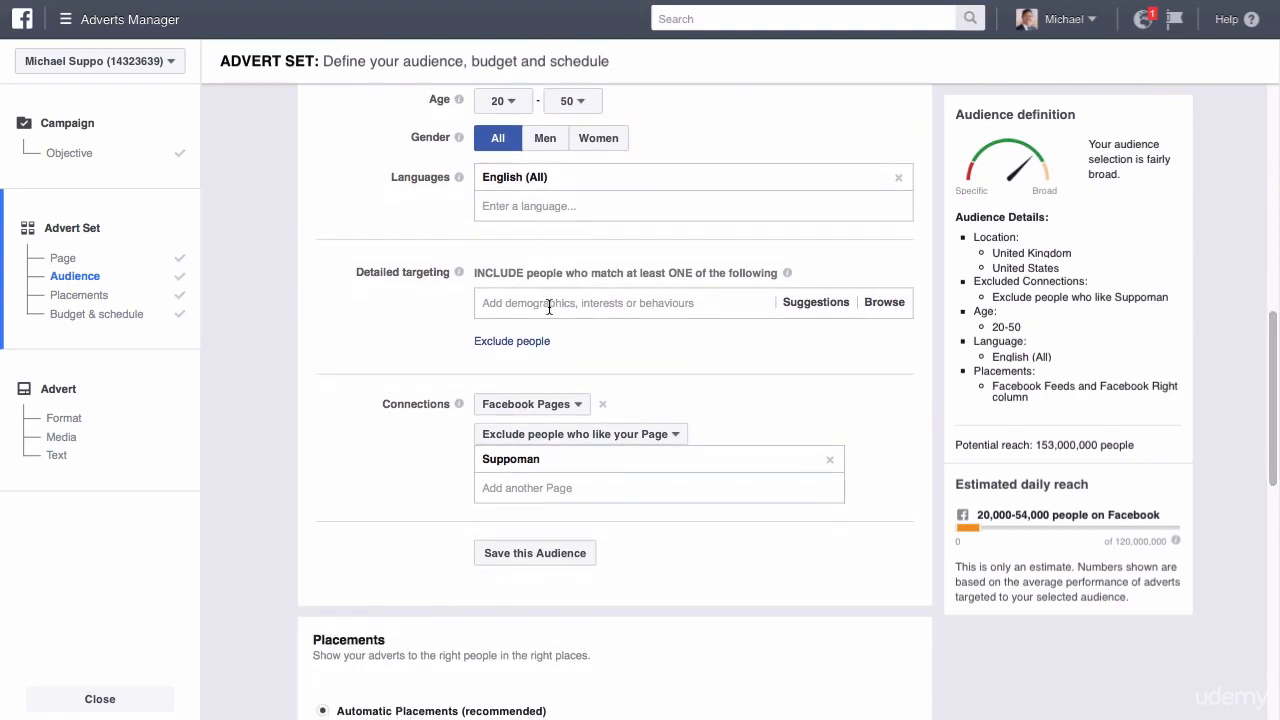
Search the detailed targeting options for "small business" and look through the suggested interests, job titles and employers.
{"action": "left_click", "coordinate": [670, 302]}
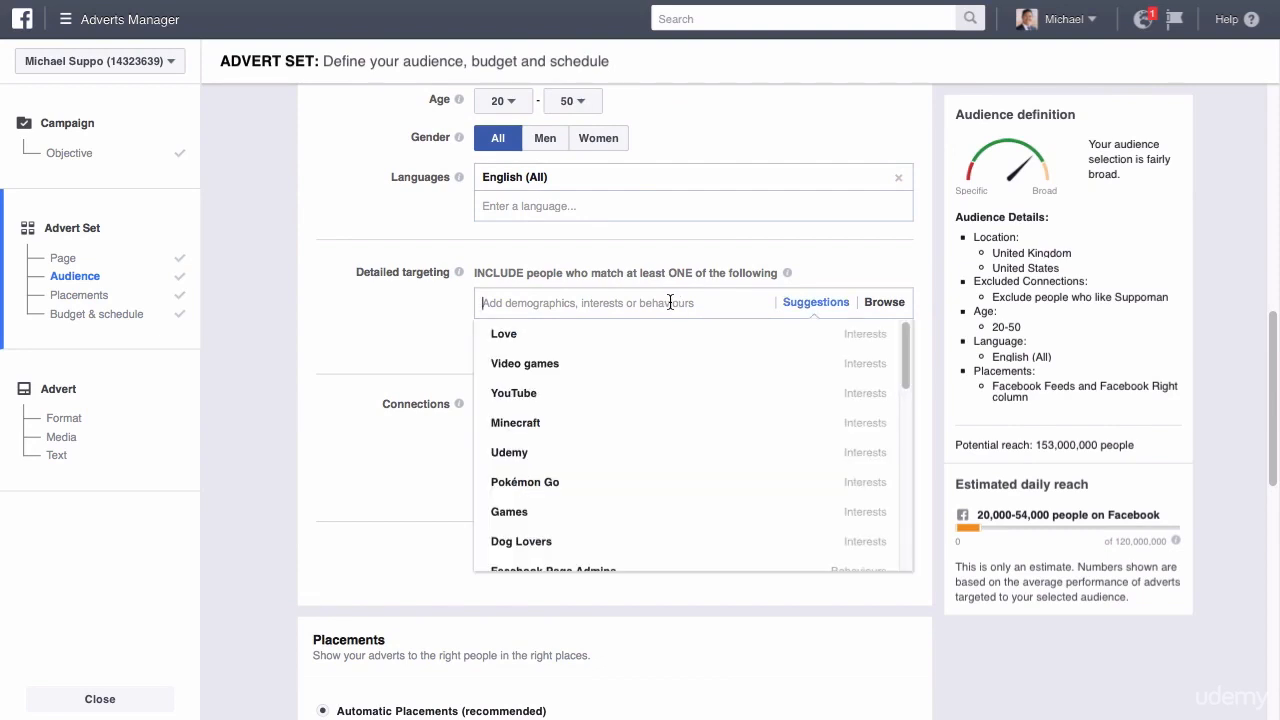
{"action": "type", "text": "small business"}
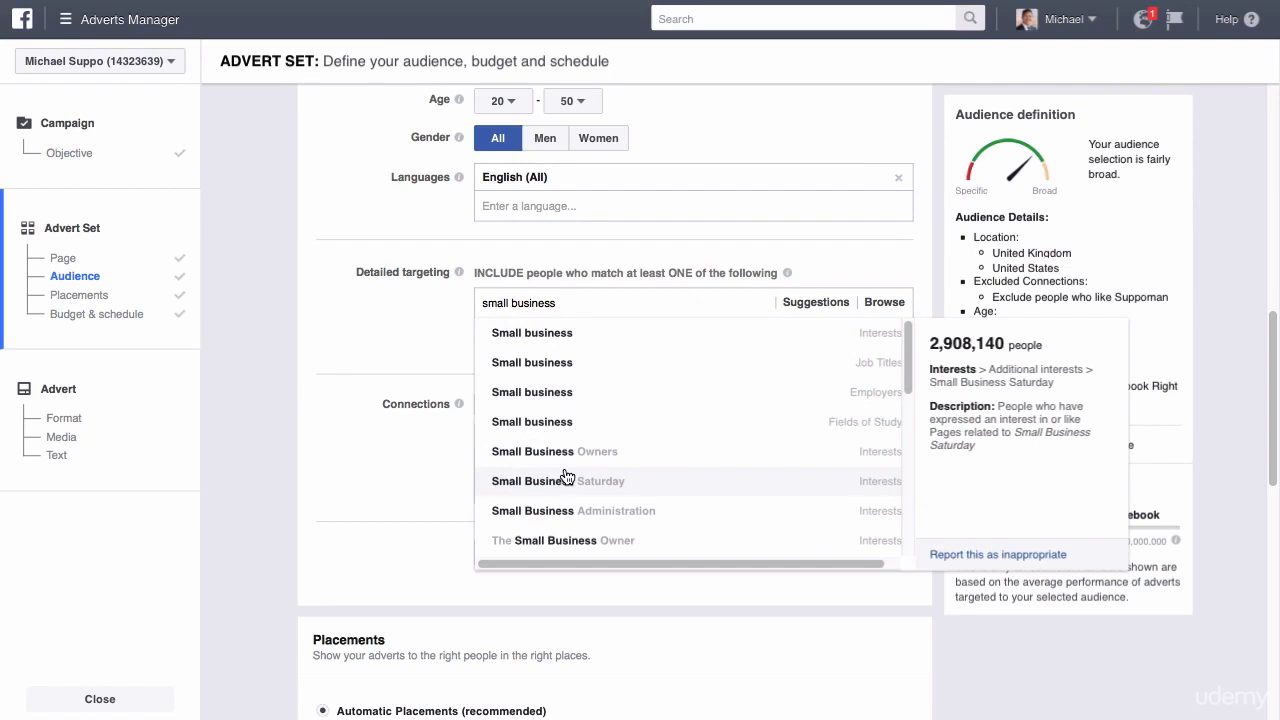
{"action": "left_click_drag", "start_coordinate": [911, 357], "coordinate": [911, 481]}
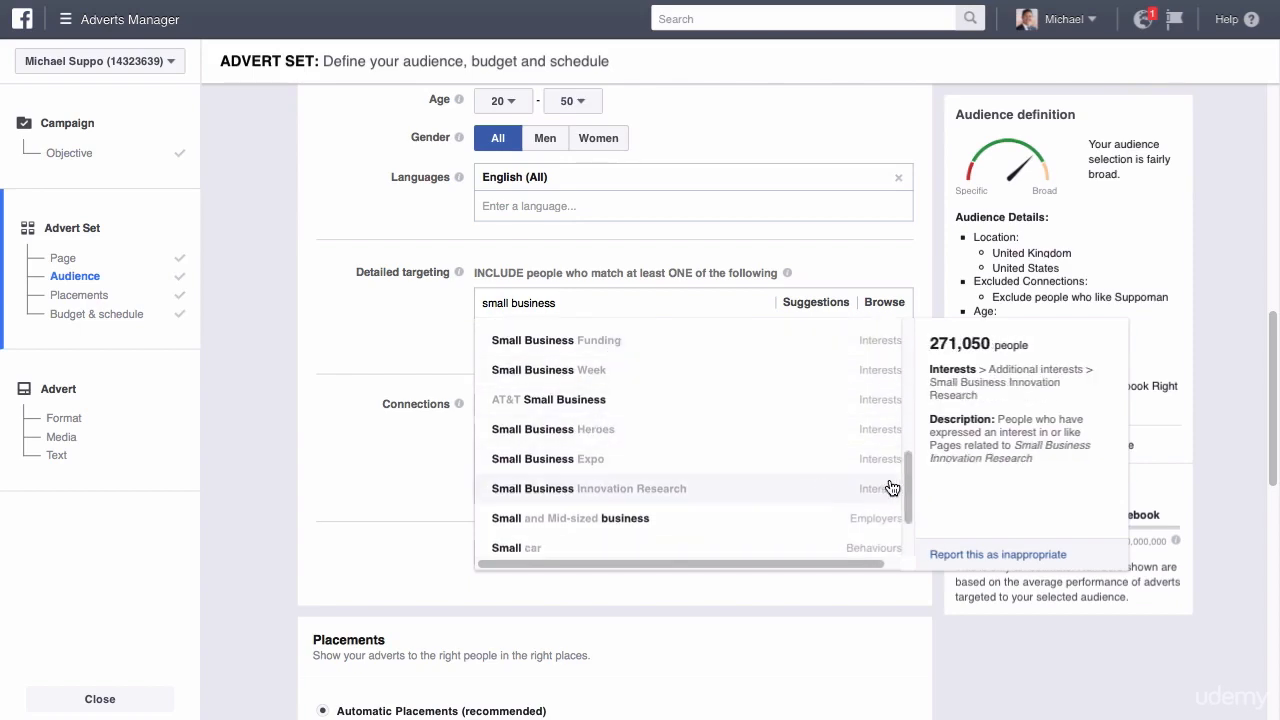
{"action": "scroll", "coordinate": [694, 454], "scroll_direction": "down", "scroll_amount": 2}
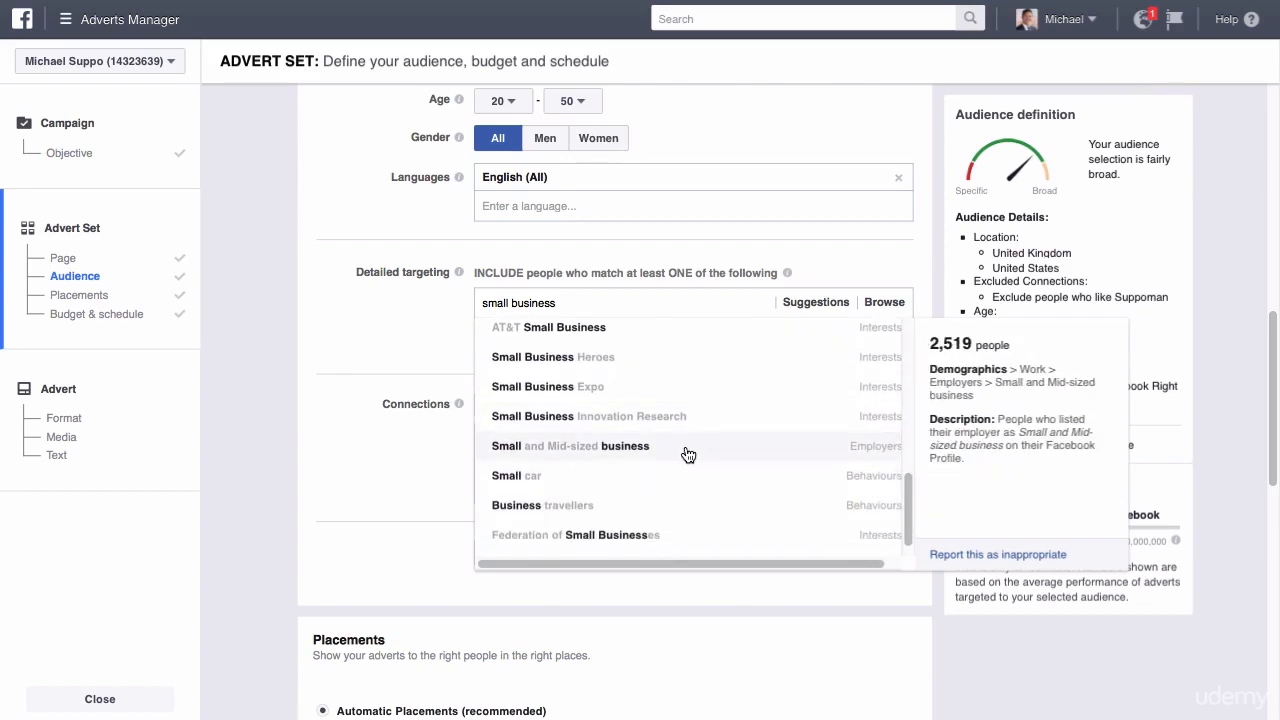
{"action": "left_click_drag", "start_coordinate": [910, 472], "coordinate": [909, 337]}
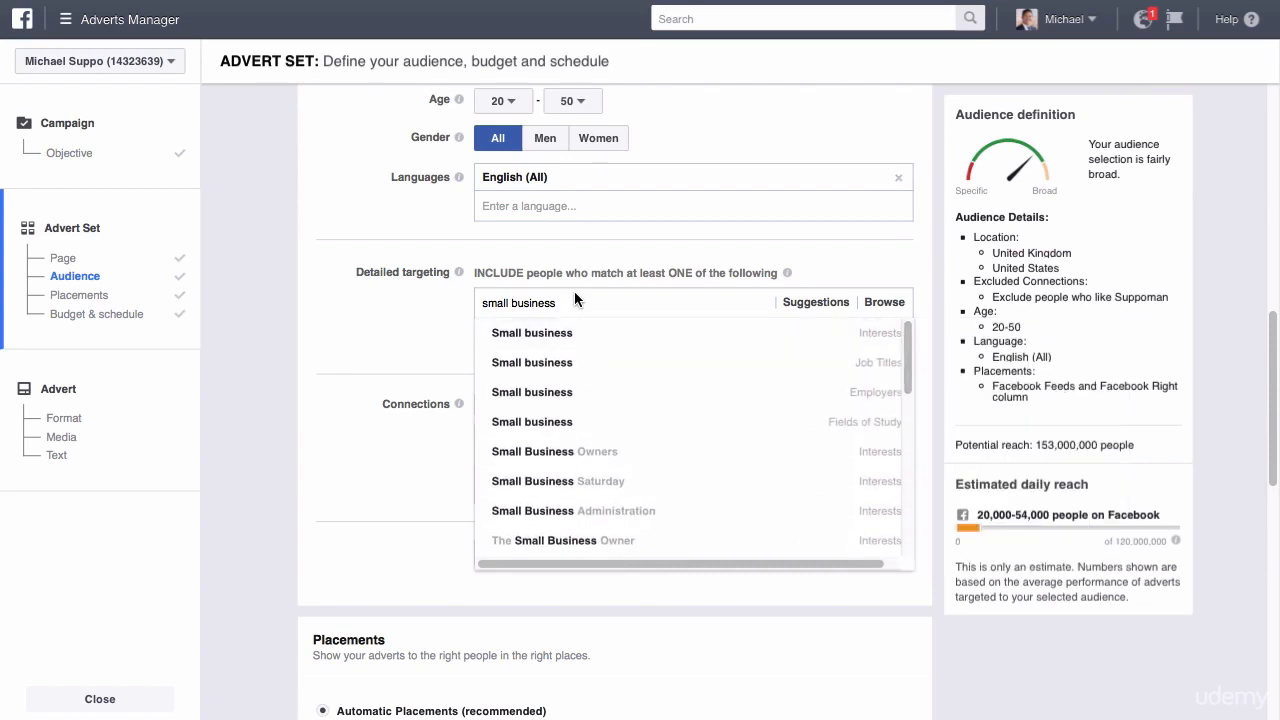
Search detailed targeting for "facebook ads" instead and include the Facebook Page Admins behaviour.
{"action": "left_click_drag", "start_coordinate": [550, 303], "coordinate": [457, 296]}
{"action": "left_click", "coordinate": [490, 302]}
{"action": "type", "text": "facebook ads"}
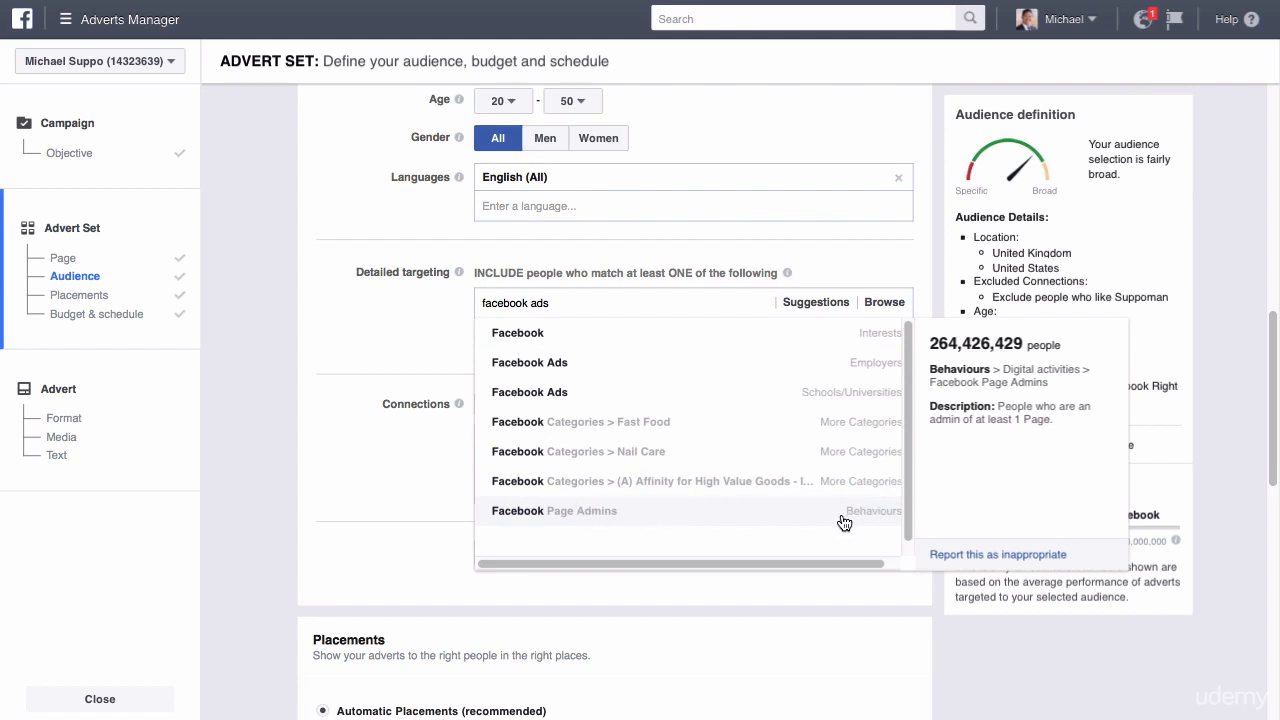
{"action": "left_click", "coordinate": [656, 511]}
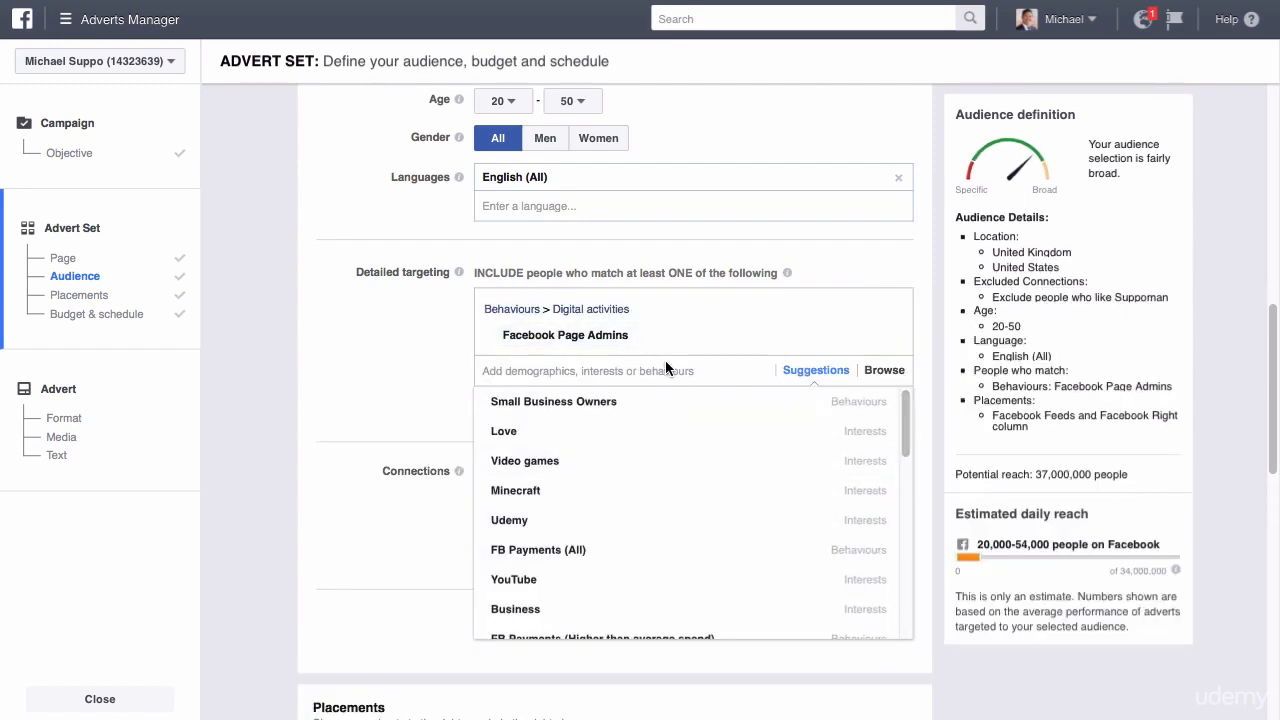
Add the Udemy interest to the included detailed targeting alongside Facebook Page Admins.
{"action": "mouse_move", "coordinate": [778, 408]}
{"action": "type", "text": "un"}
{"action": "key", "text": "BackSpace"}
{"action": "type", "text": "demy"}
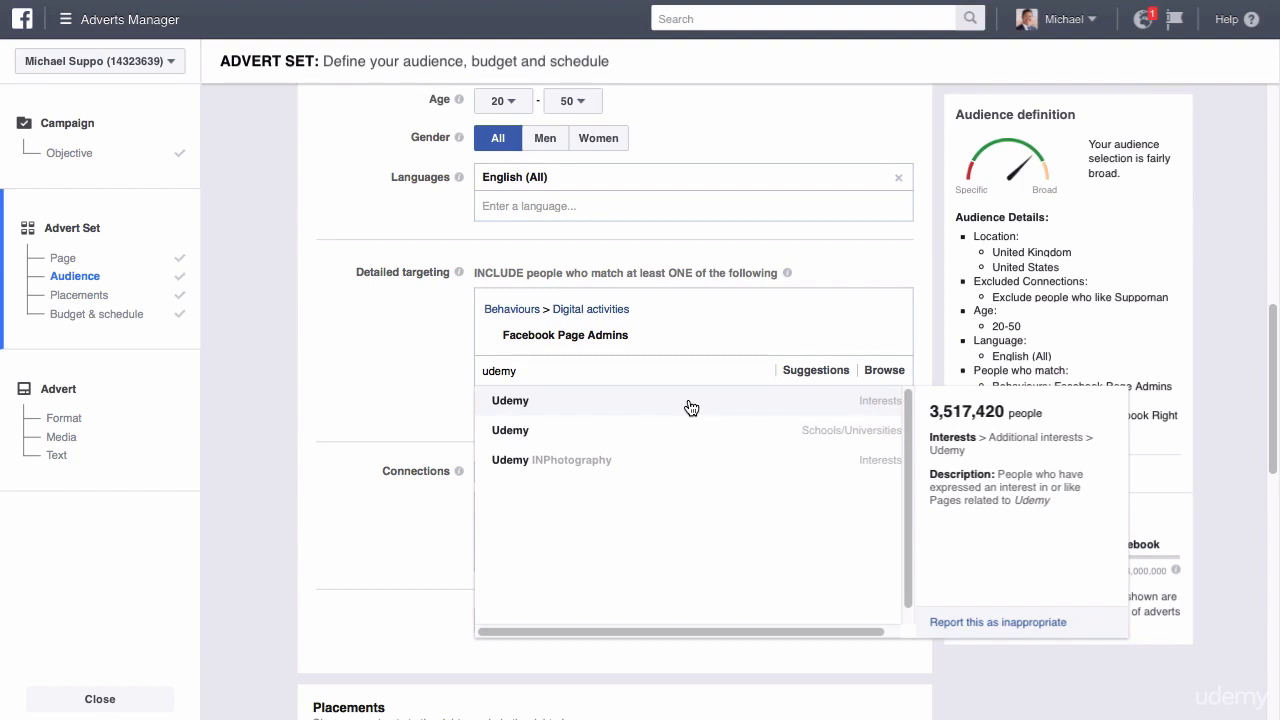
{"action": "left_click", "coordinate": [690, 404]}
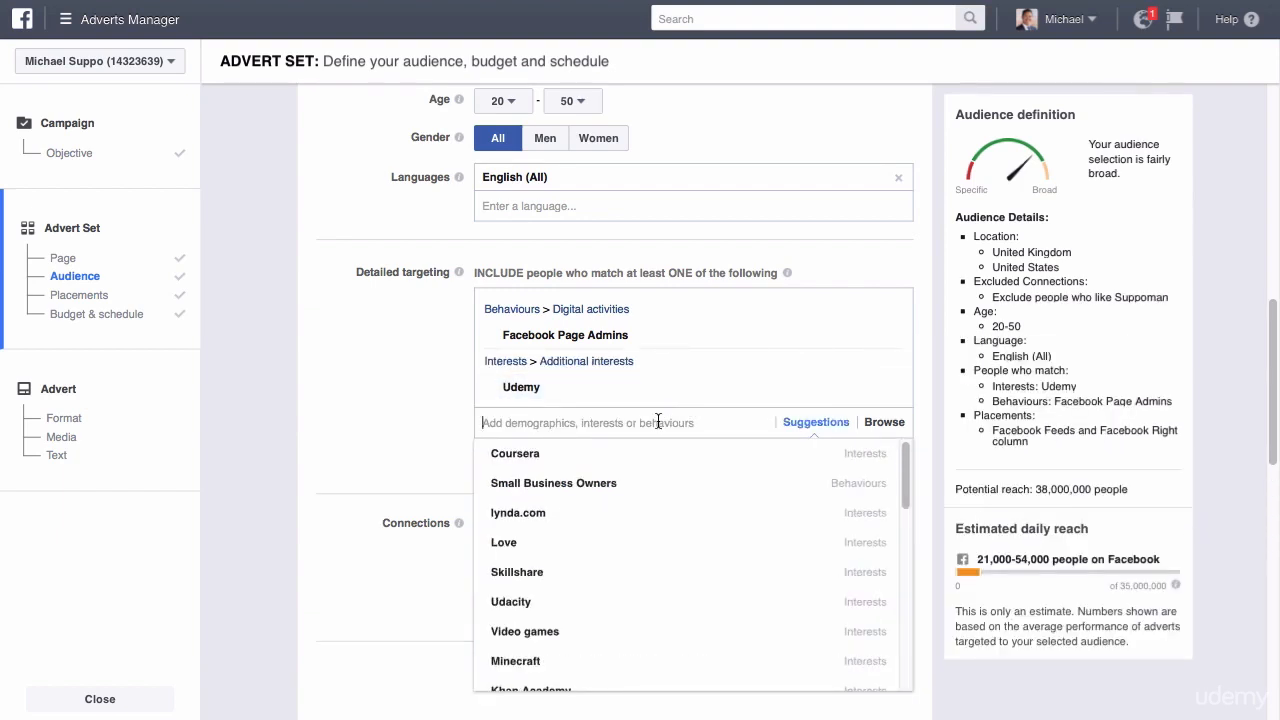
Search detailed targeting for further "udemy" options and clear the search text.
{"action": "type", "text": "udemy"}
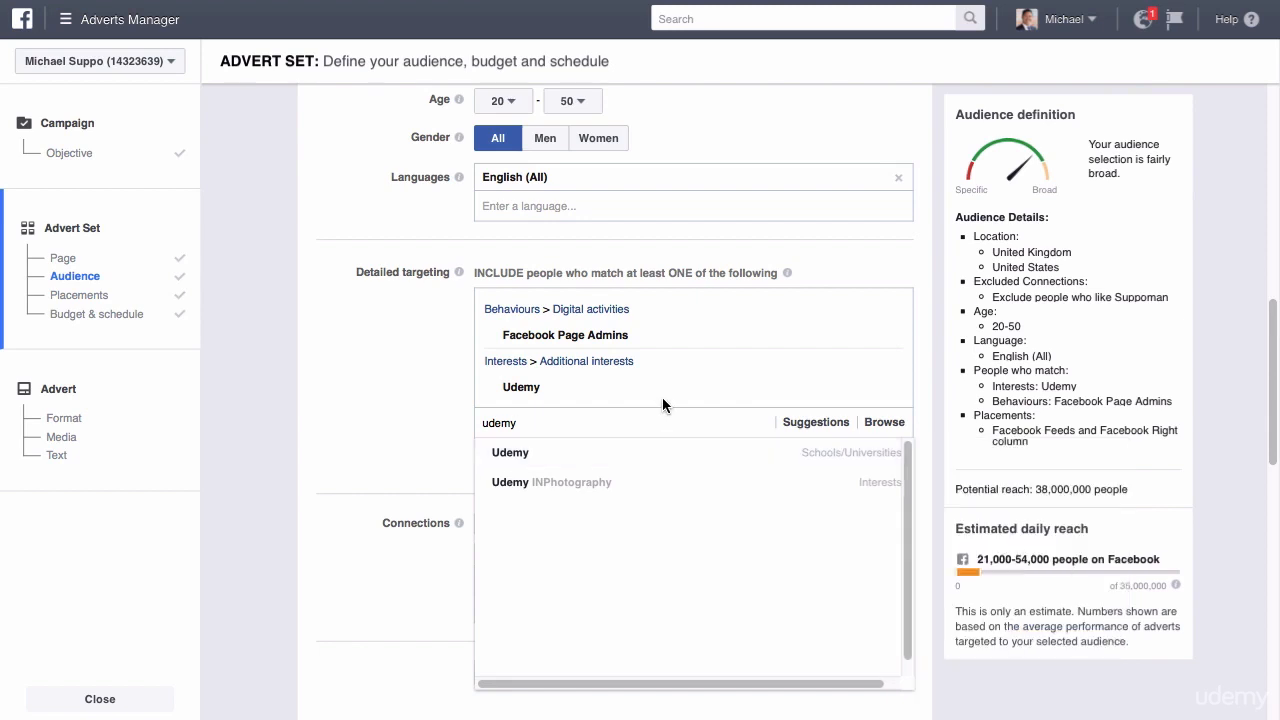
{"action": "left_click_drag", "start_coordinate": [518, 423], "coordinate": [449, 420]}
{"action": "key", "text": "BackSpace"}
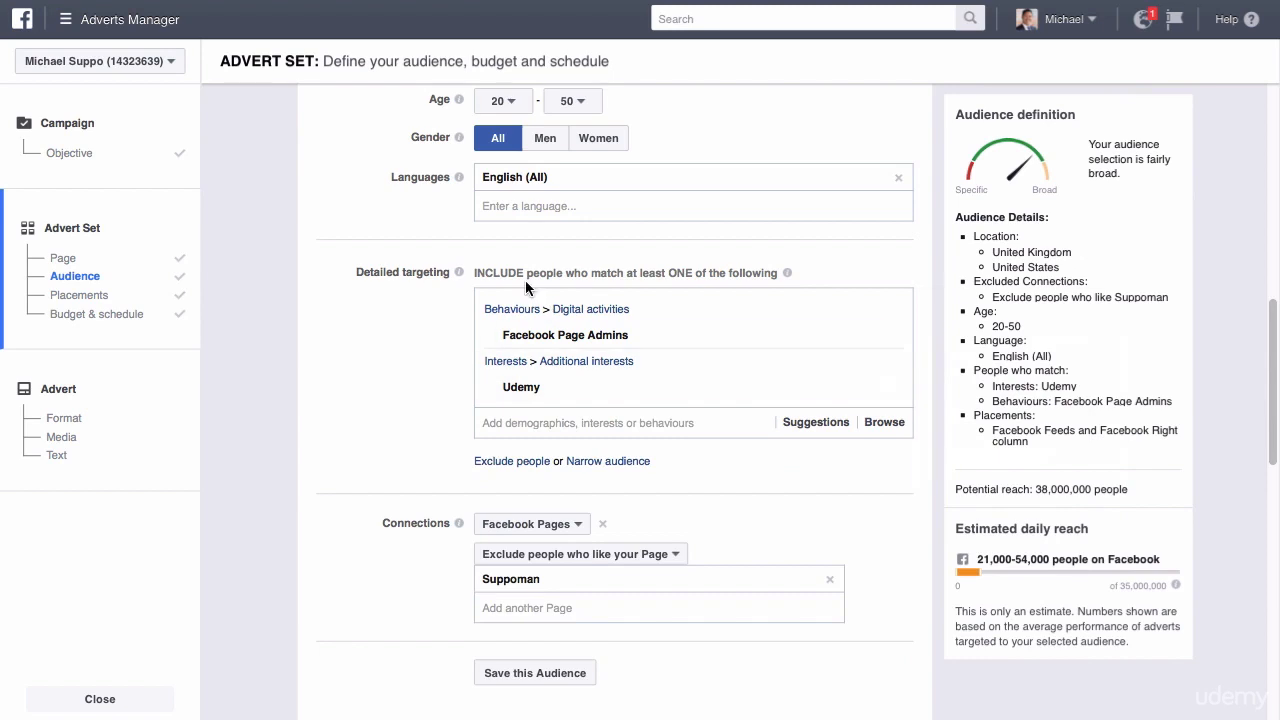
Review the detailed targeting inclusion rule and remove both Facebook Page Admins and Udemy.
{"action": "left_click_drag", "start_coordinate": [527, 272], "coordinate": [774, 272]}
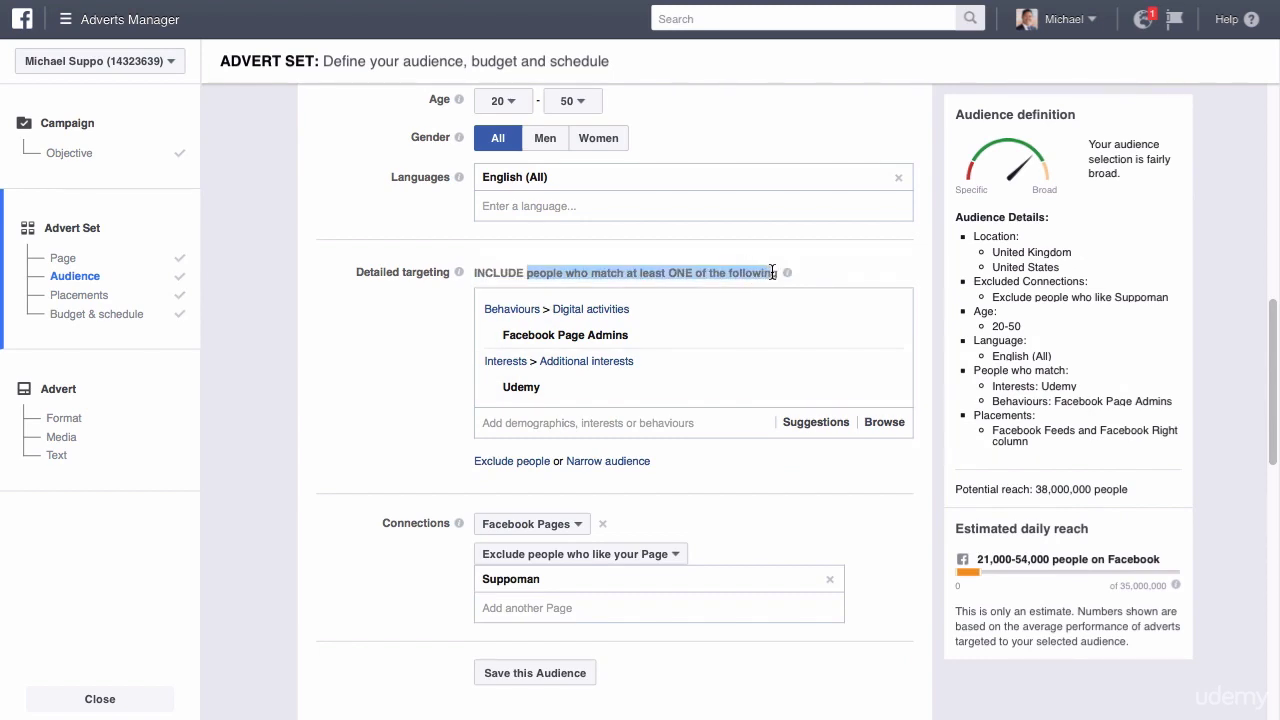
{"action": "mouse_move", "coordinate": [893, 341]}
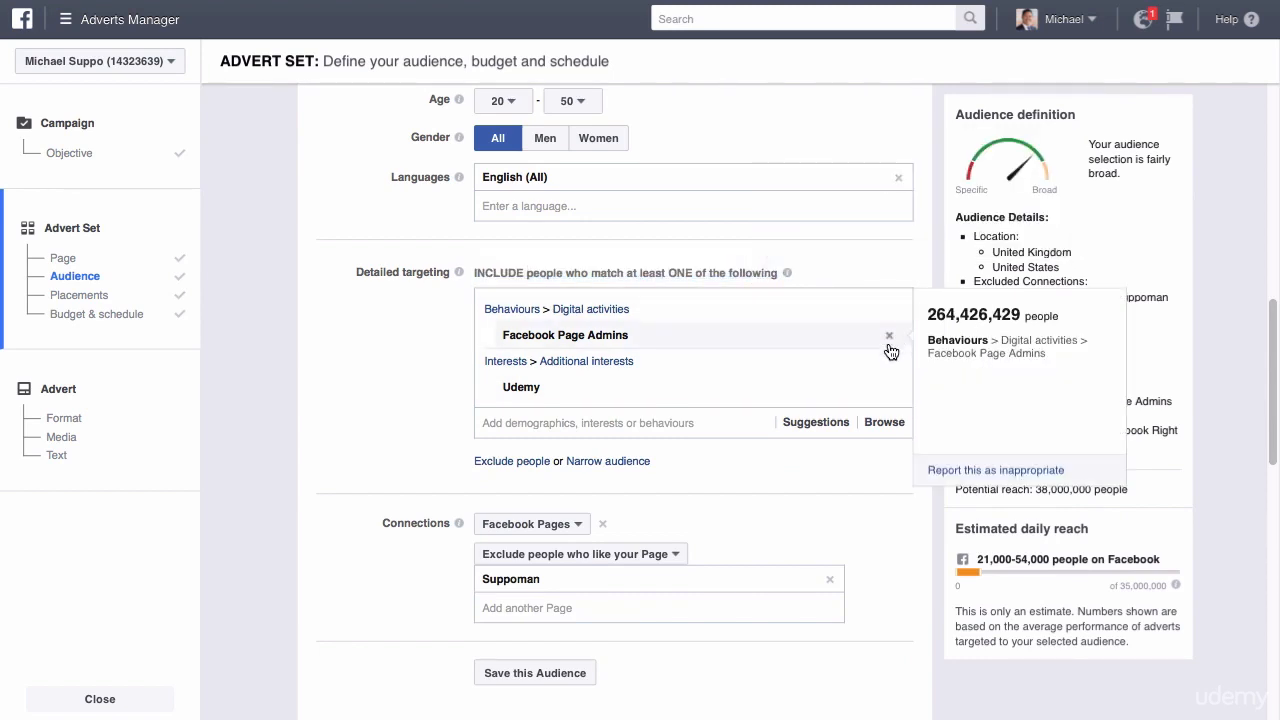
{"action": "left_click", "coordinate": [890, 340]}
{"action": "left_click", "coordinate": [889, 340]}
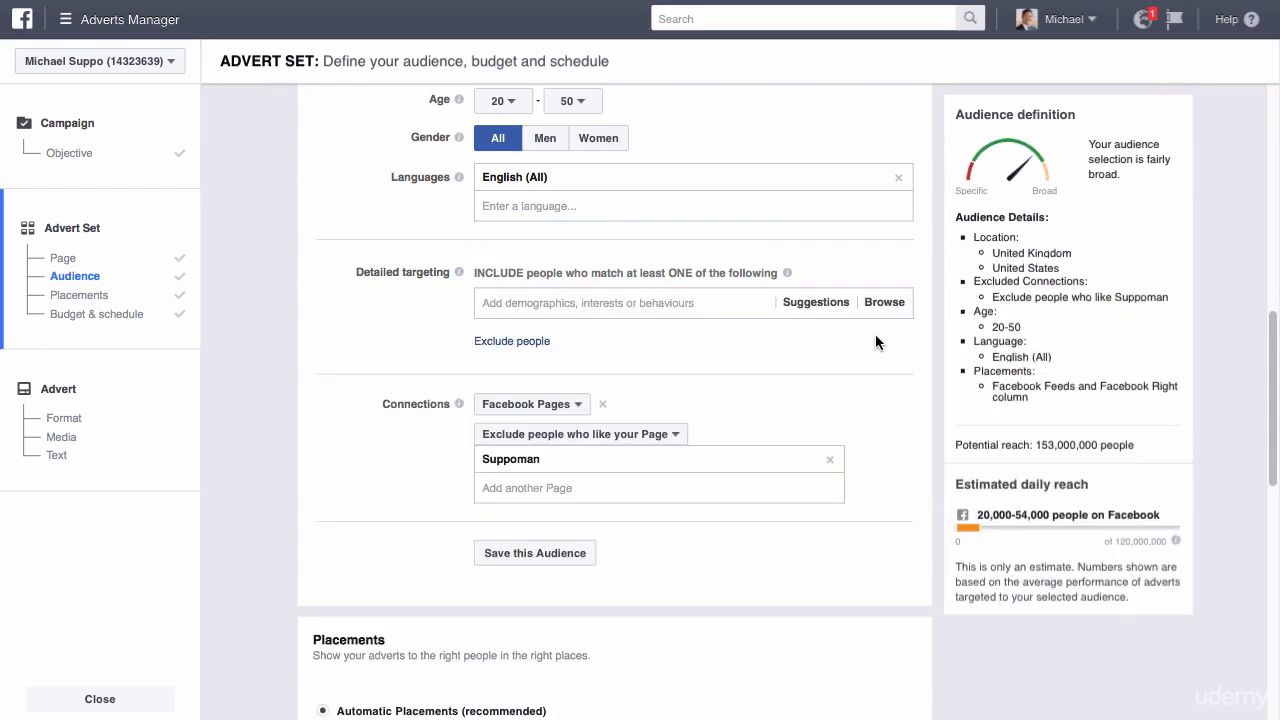
Try the Fashion & Make Up interest in detailed targeting by searching for "make up", and remove it again.
{"action": "left_click", "coordinate": [702, 304]}
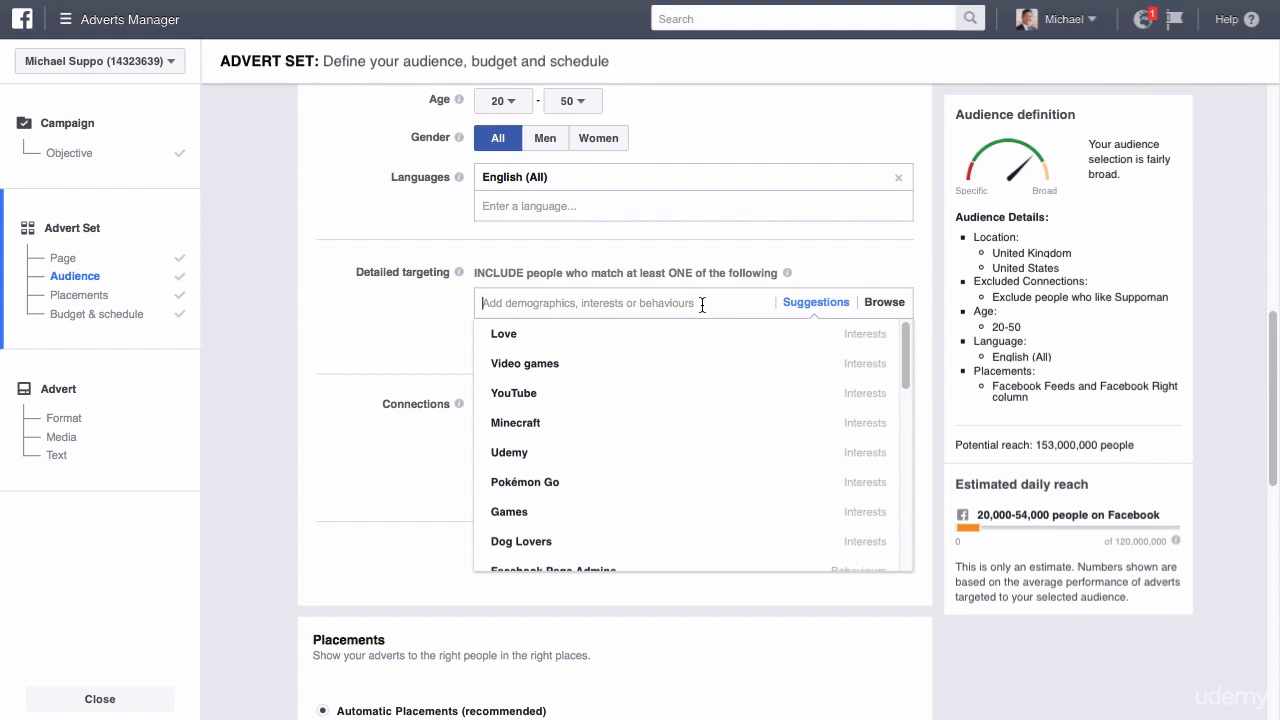
{"action": "type", "text": "make up"}
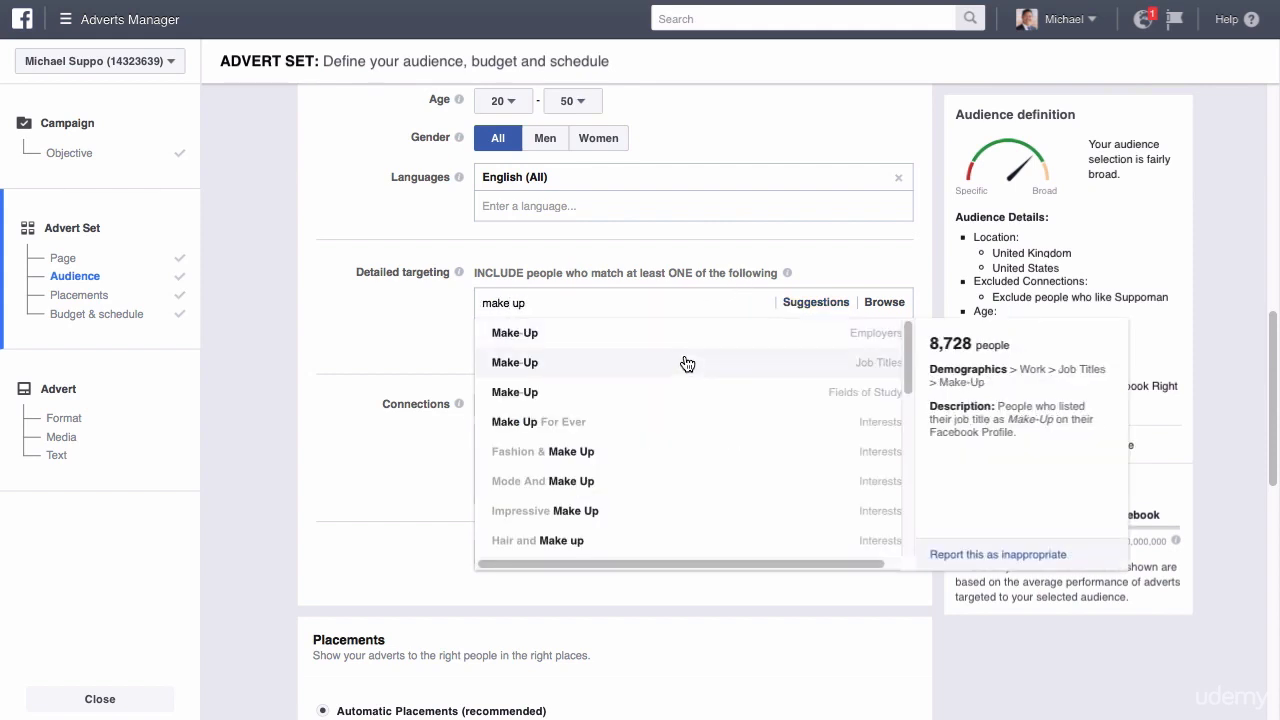
{"action": "left_click", "coordinate": [628, 453]}
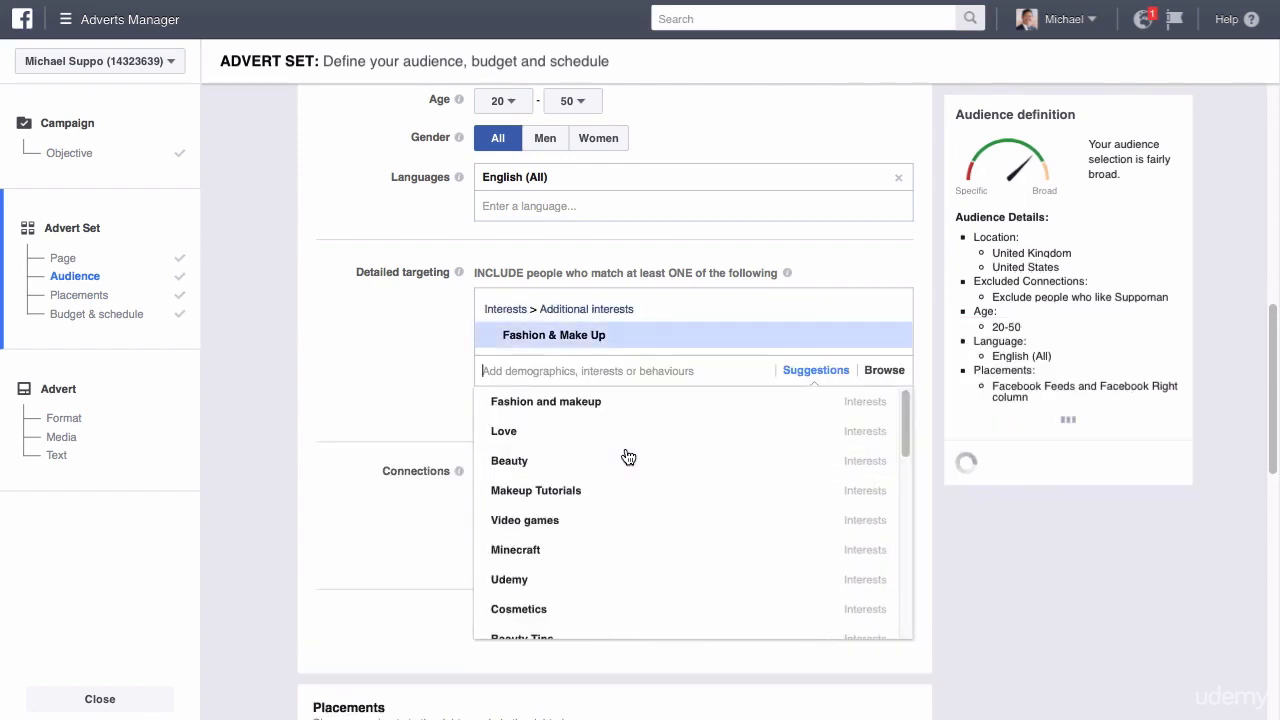
{"action": "left_click", "coordinate": [889, 337]}
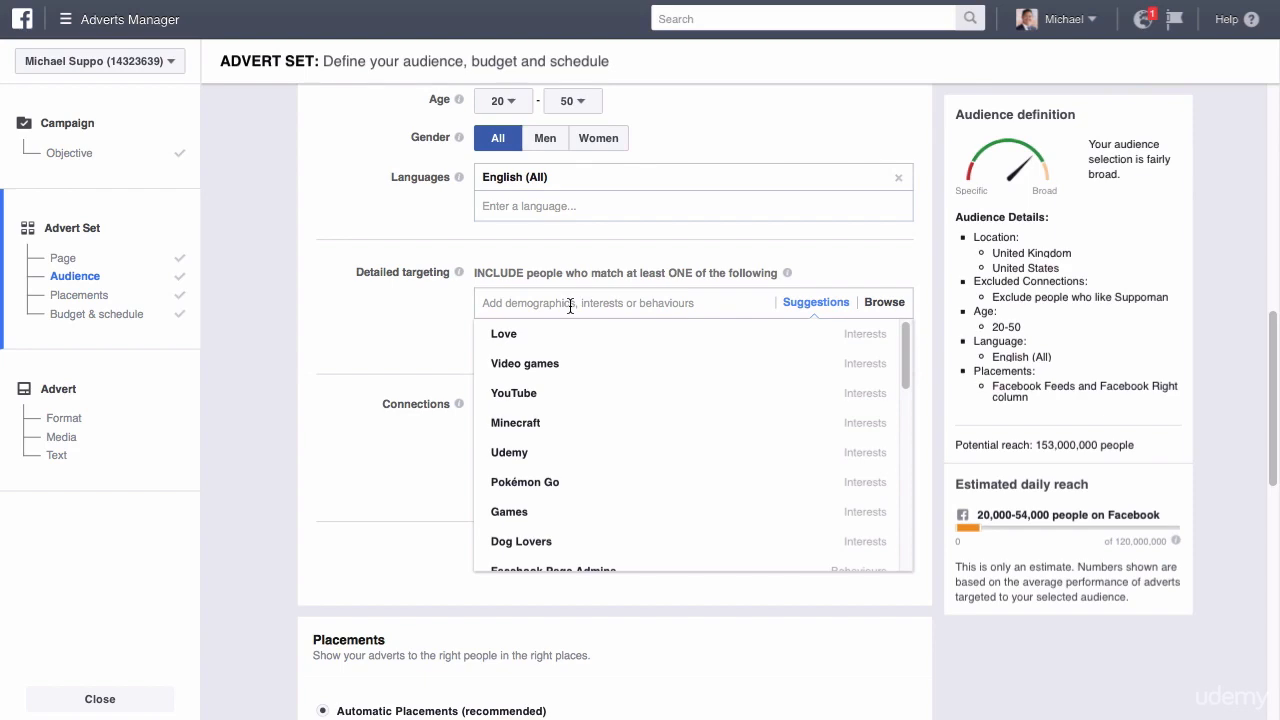
Search the detailed targeting options for "financial" and "finance".
{"action": "type", "text": "financia"}
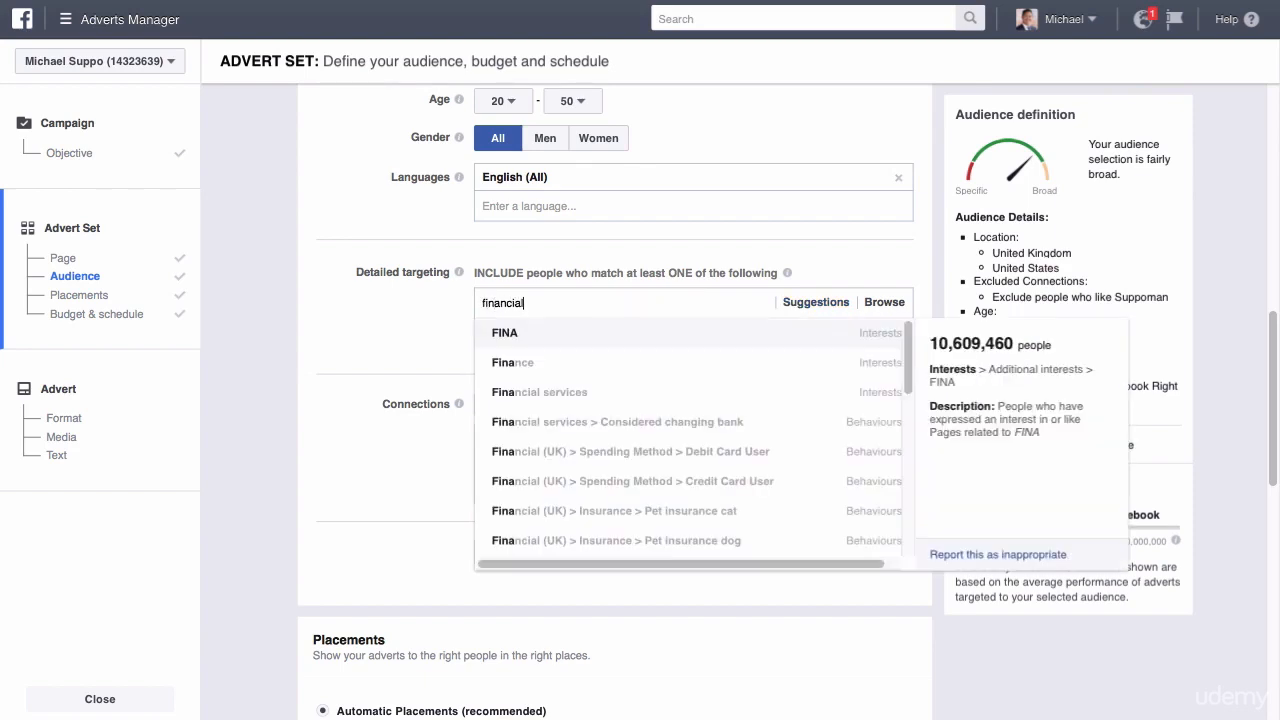
{"action": "type", "text": "l"}
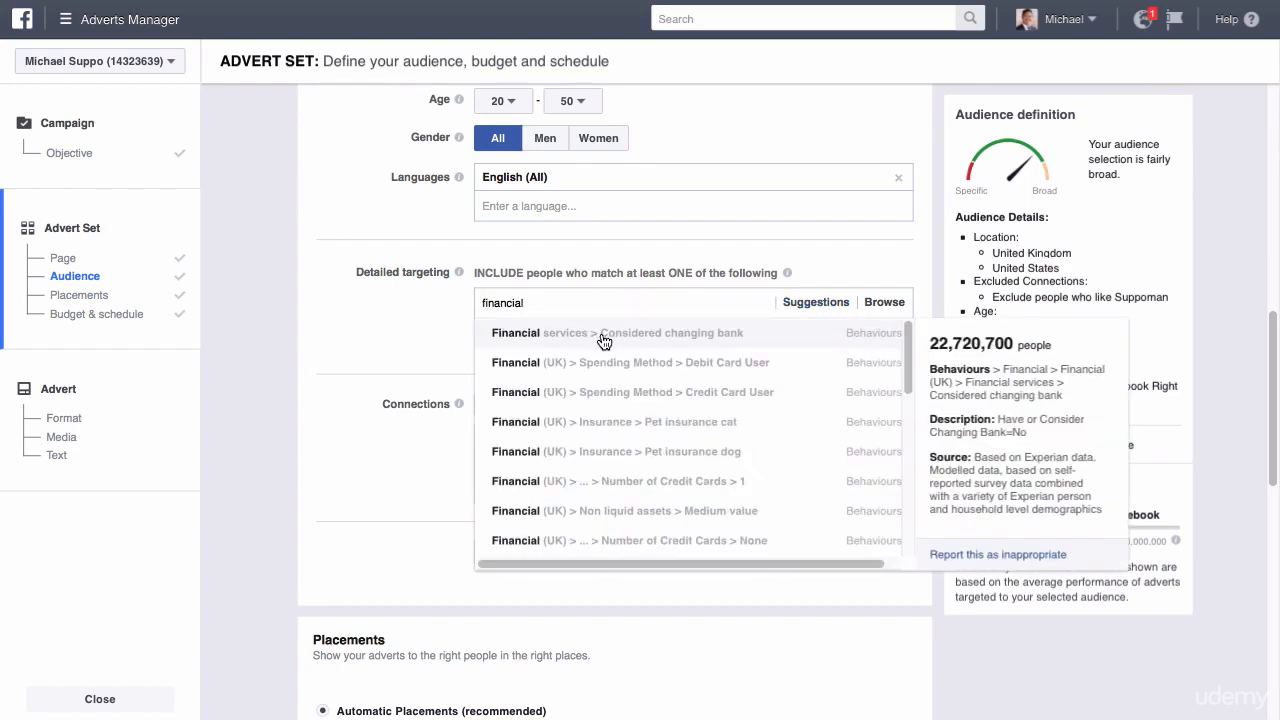
{"action": "type", "text": " consul"}
{"action": "key", "text": "BackSpace"}
{"action": "key", "text": "BackSpace"}
{"action": "key", "text": "BackSpace"}
{"action": "key", "text": "BackSpace"}
{"action": "key", "text": "BackSpace"}
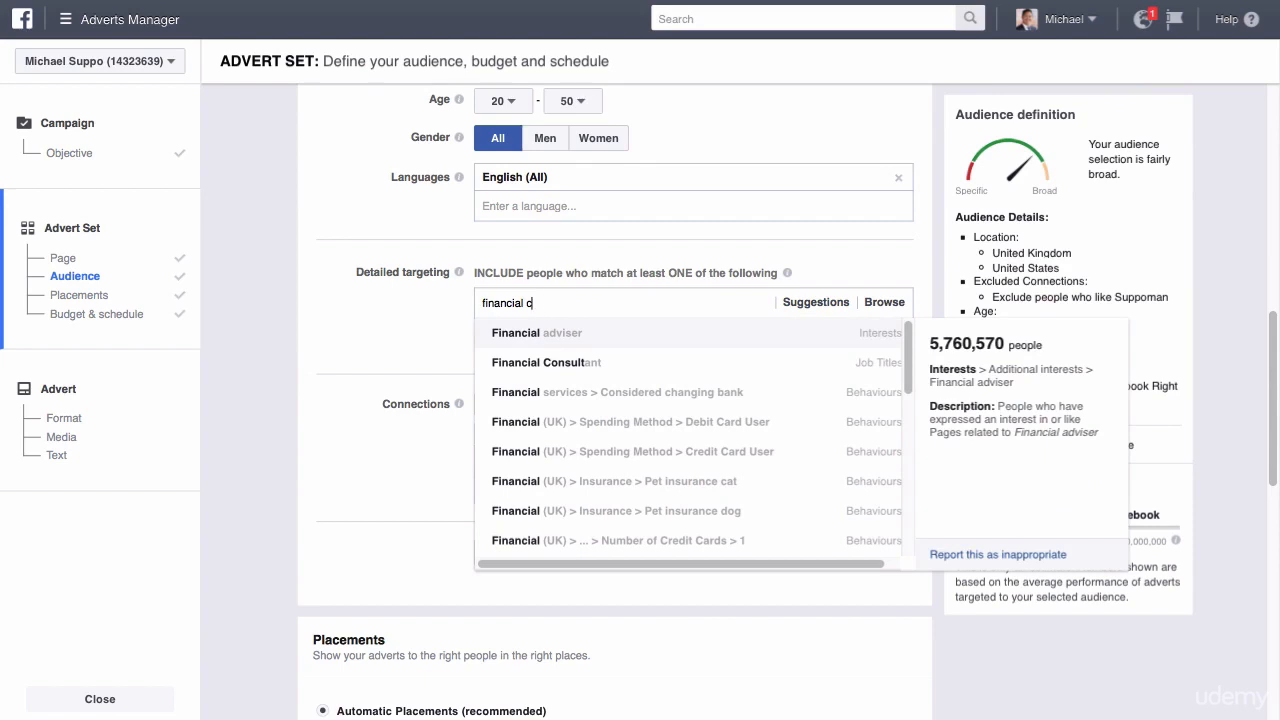
{"action": "key", "text": "BackSpace"}
{"action": "type", "text": "ad"}
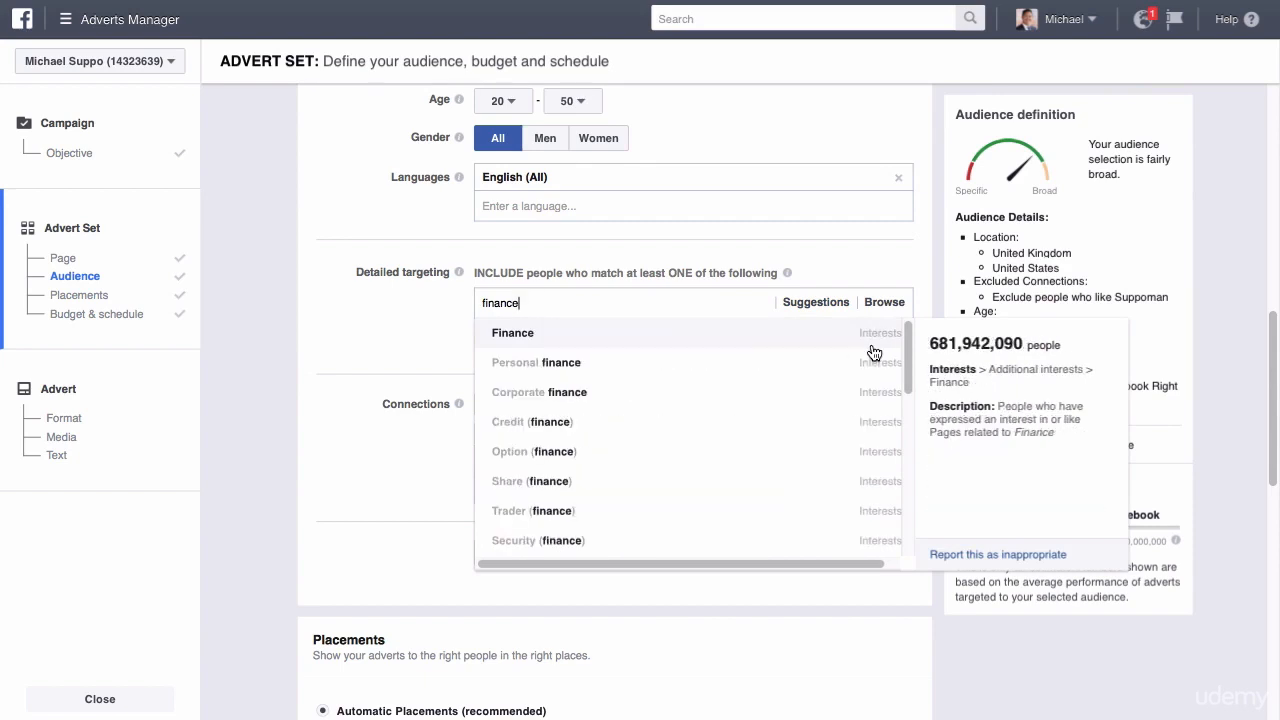
Look through the finance suggestions and include the job title Finance Director.
{"action": "scroll", "coordinate": [873, 355], "scroll_direction": "down", "scroll_amount": 5}
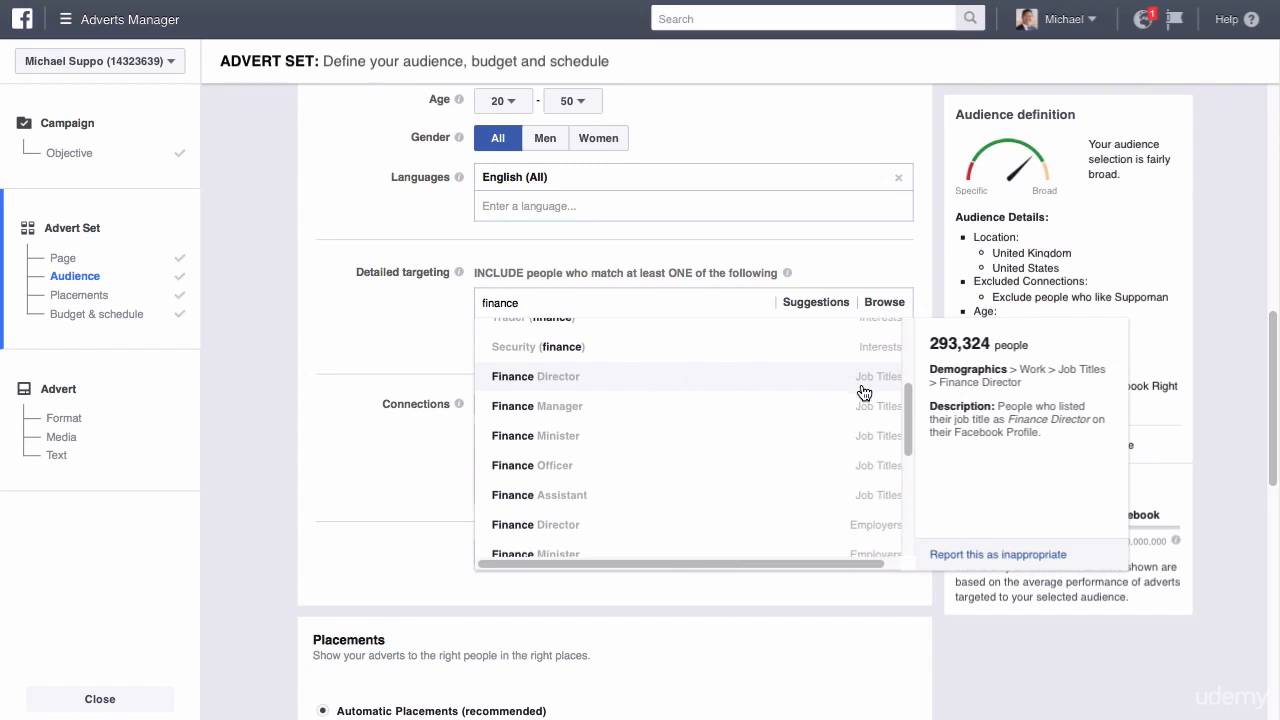
{"action": "scroll", "coordinate": [905, 436], "scroll_direction": "down", "scroll_amount": 1}
{"action": "left_click_drag", "start_coordinate": [910, 435], "coordinate": [909, 364]}
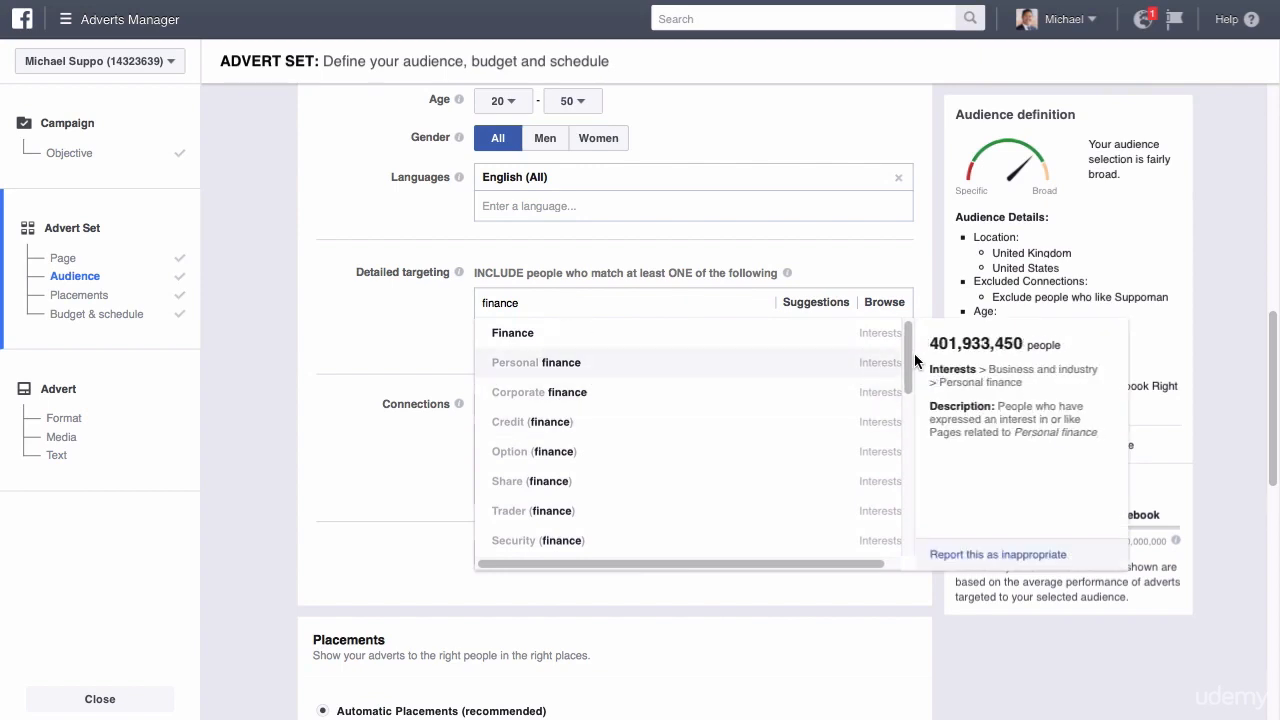
{"action": "left_click_drag", "start_coordinate": [914, 360], "coordinate": [891, 434]}
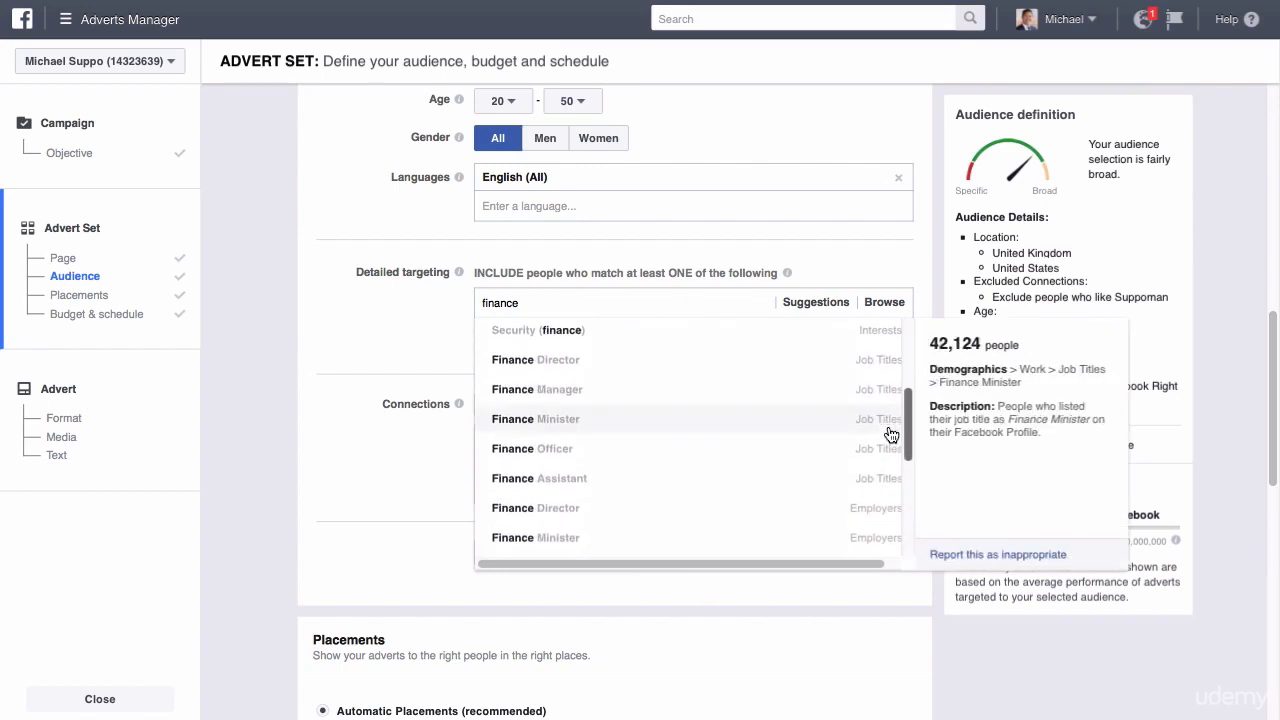
{"action": "left_click", "coordinate": [582, 362]}
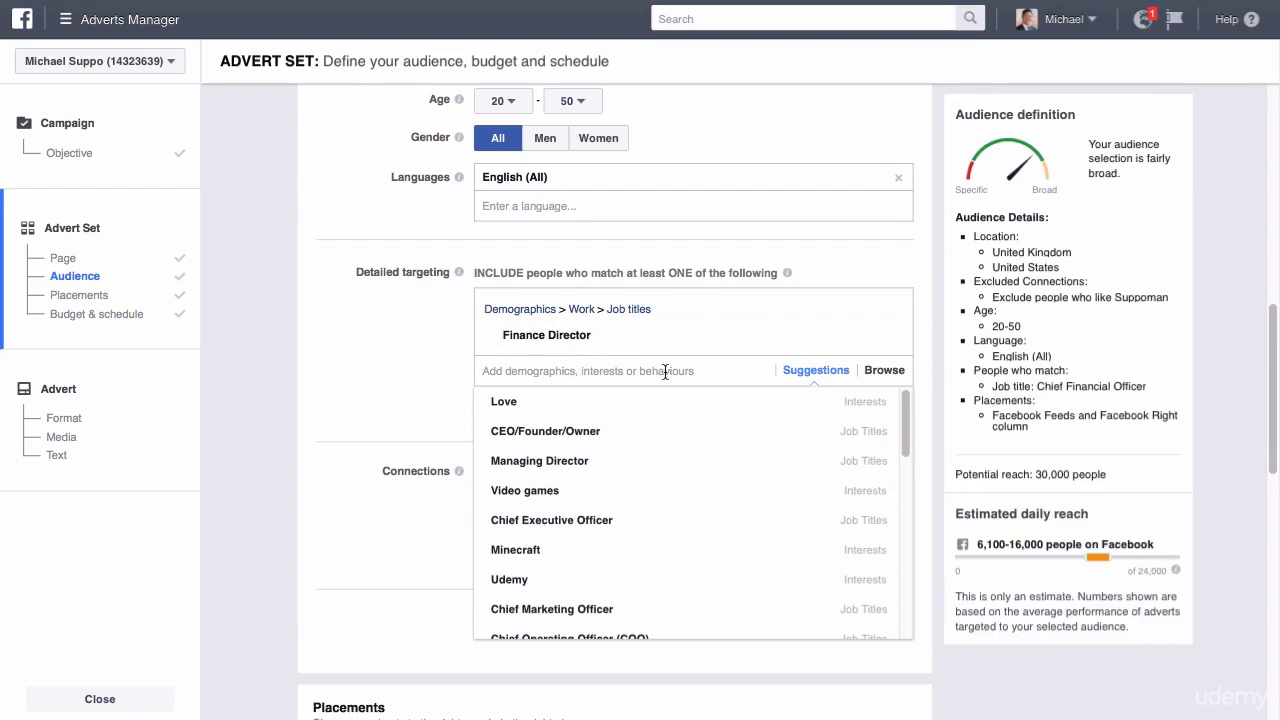
Search for "finance" again, add the employer Finance Minister and check the audience's potential reach.
{"action": "type", "text": "finance"}
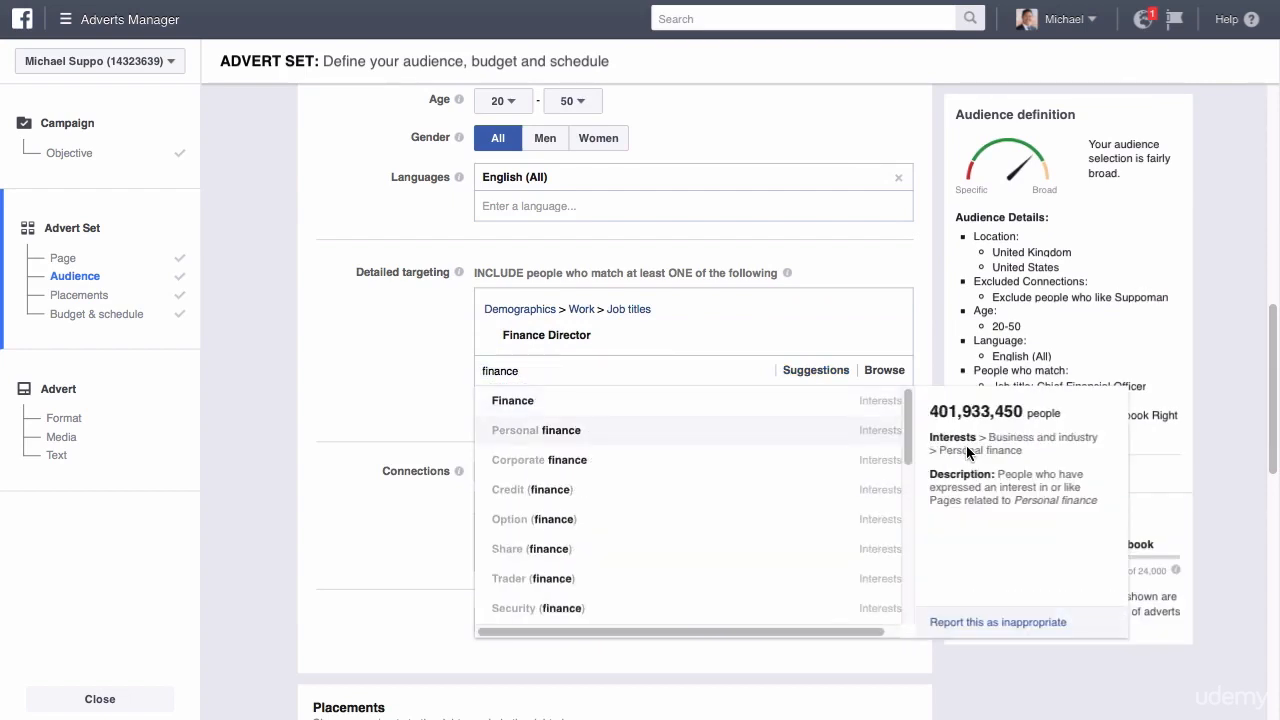
{"action": "left_click_drag", "start_coordinate": [908, 425], "coordinate": [908, 505]}
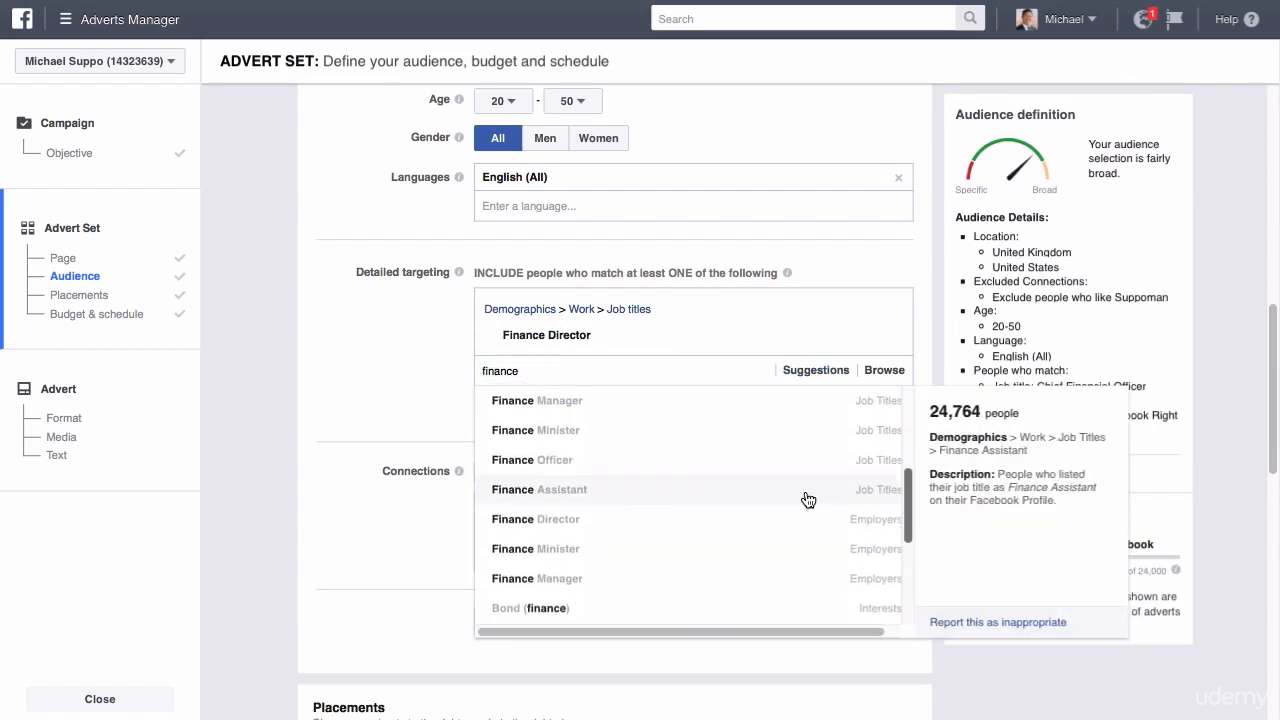
{"action": "left_click", "coordinate": [663, 549]}
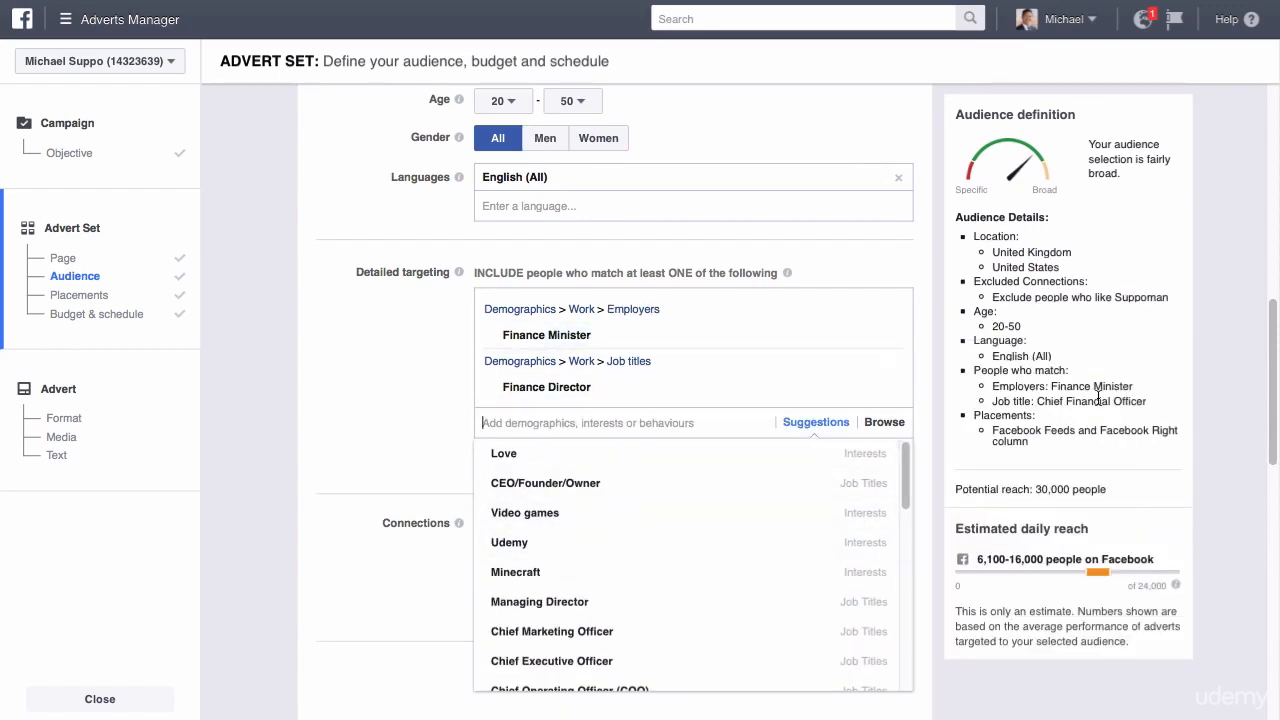
{"action": "left_click_drag", "start_coordinate": [1070, 489], "coordinate": [1038, 489]}
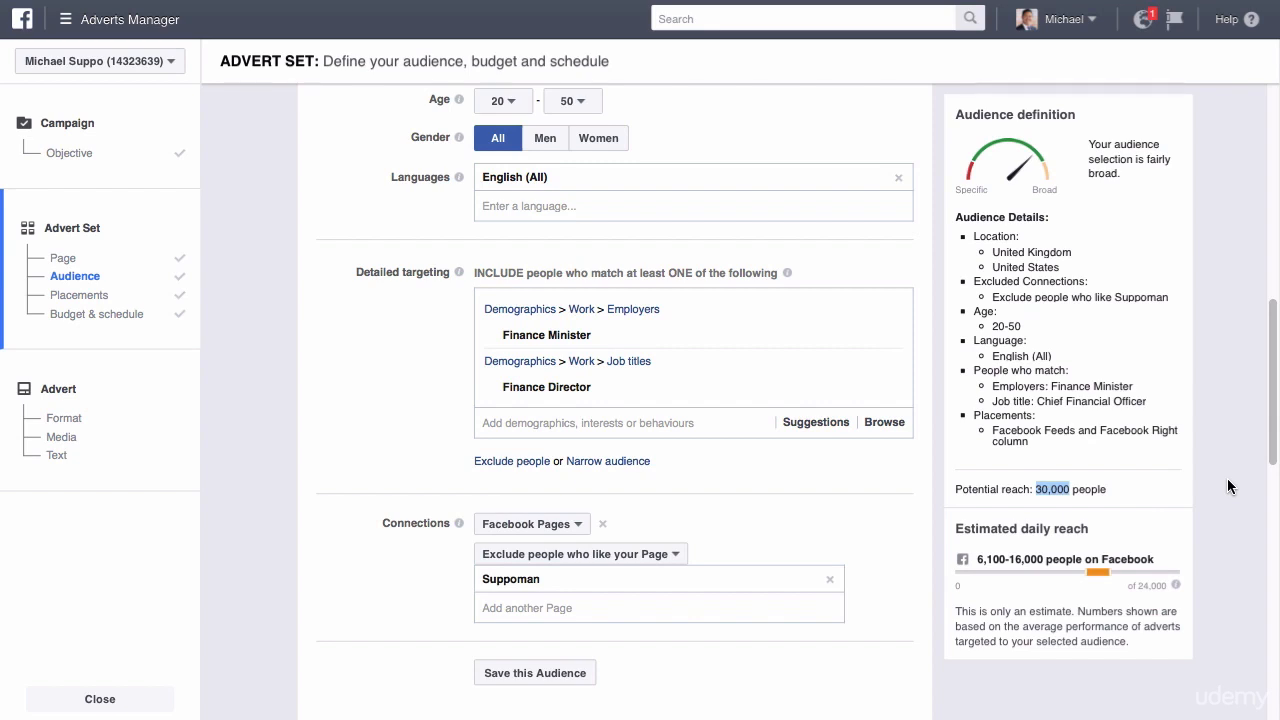
Remove Finance Minister and Finance Director from the detailed targeting.
{"action": "mouse_move", "coordinate": [895, 342]}
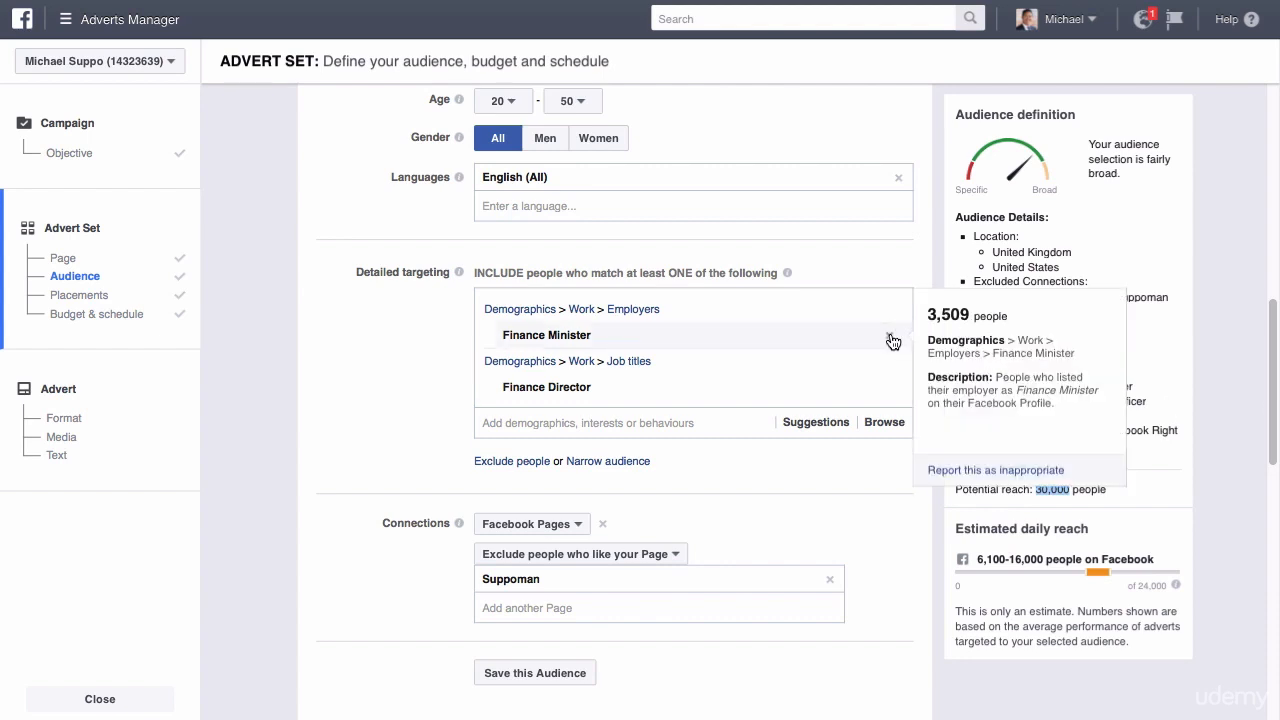
{"action": "left_click", "coordinate": [891, 338]}
{"action": "left_click", "coordinate": [889, 338]}
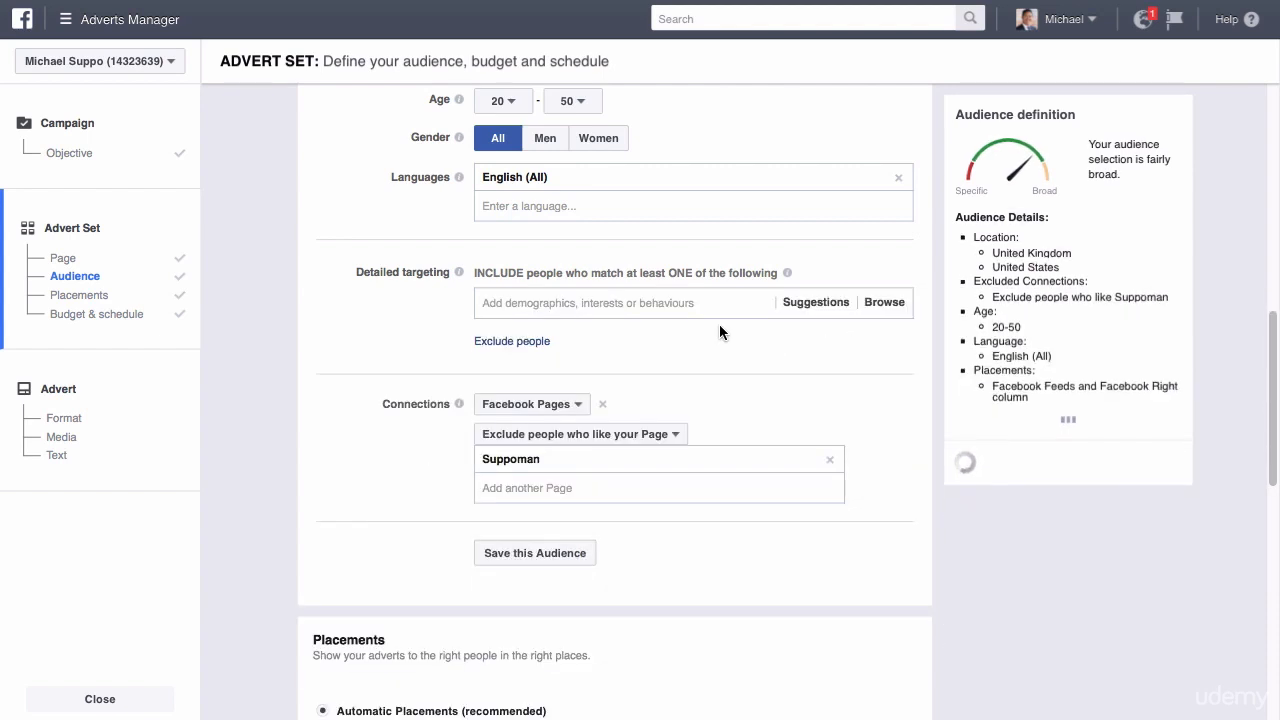
Search detailed targeting for "facebook page" and include the Facebook Page Admins behaviour.
{"action": "left_click", "coordinate": [651, 301]}
{"action": "type", "text": "facebook"}
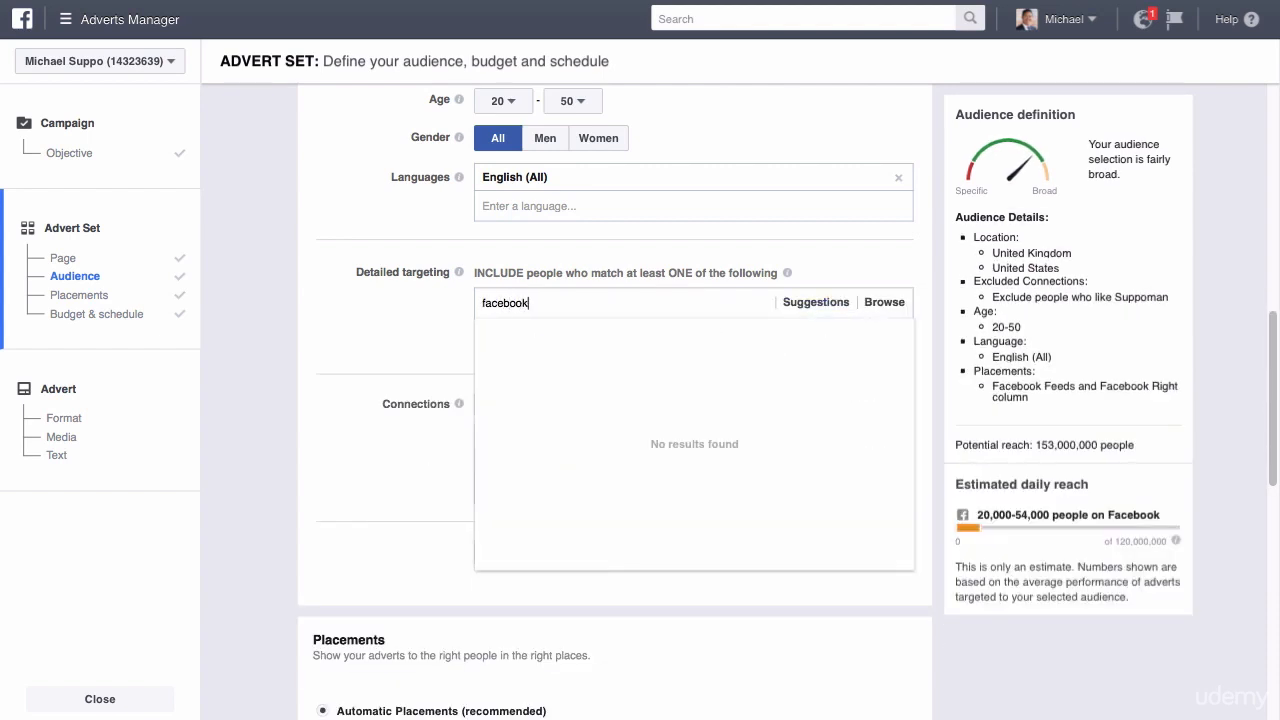
{"action": "type", "text": " page"}
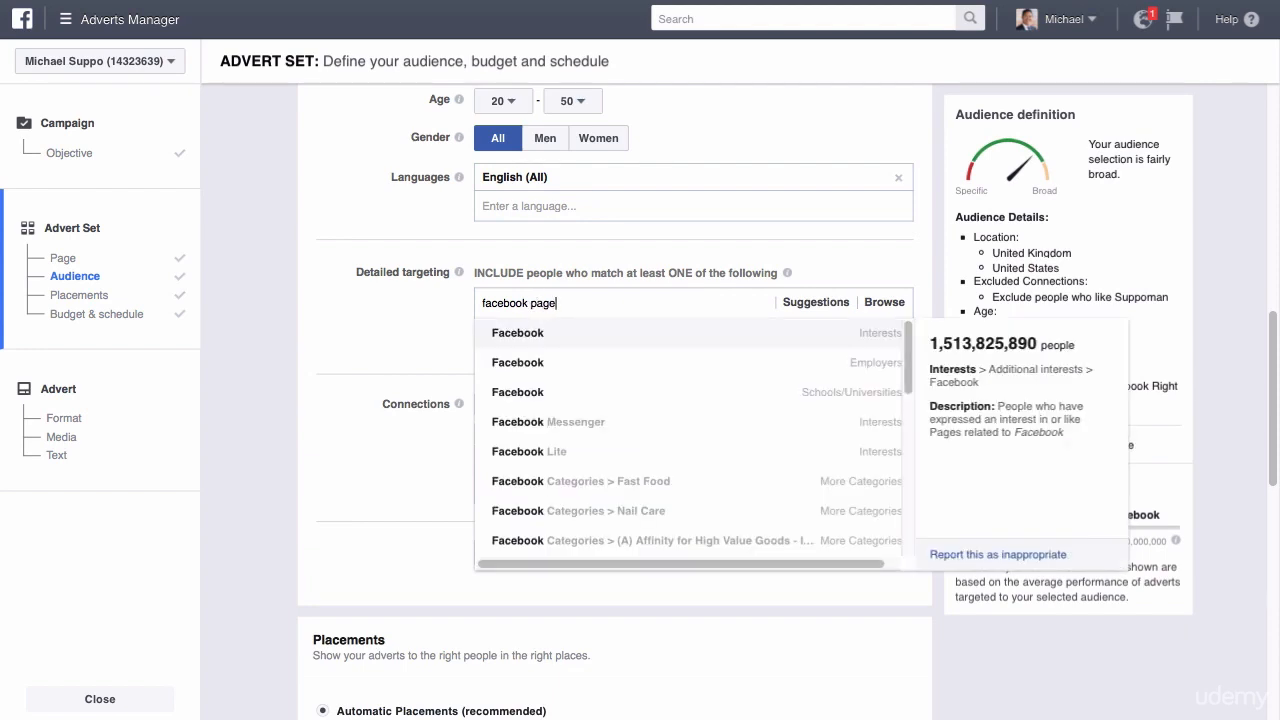
{"action": "left_click", "coordinate": [612, 346]}
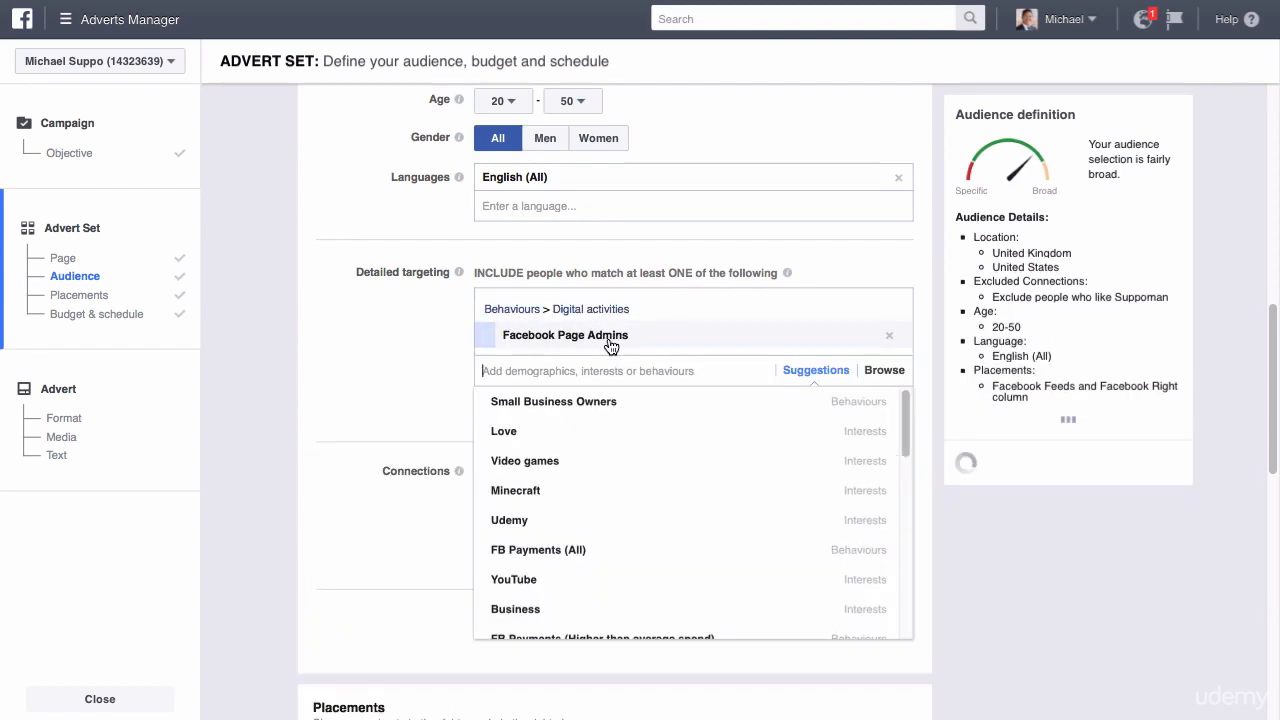
Compare the audience for friends of people who like Suppoman, and return the connection to excluding people who like the Page.
{"action": "left_click", "coordinate": [1240, 340]}
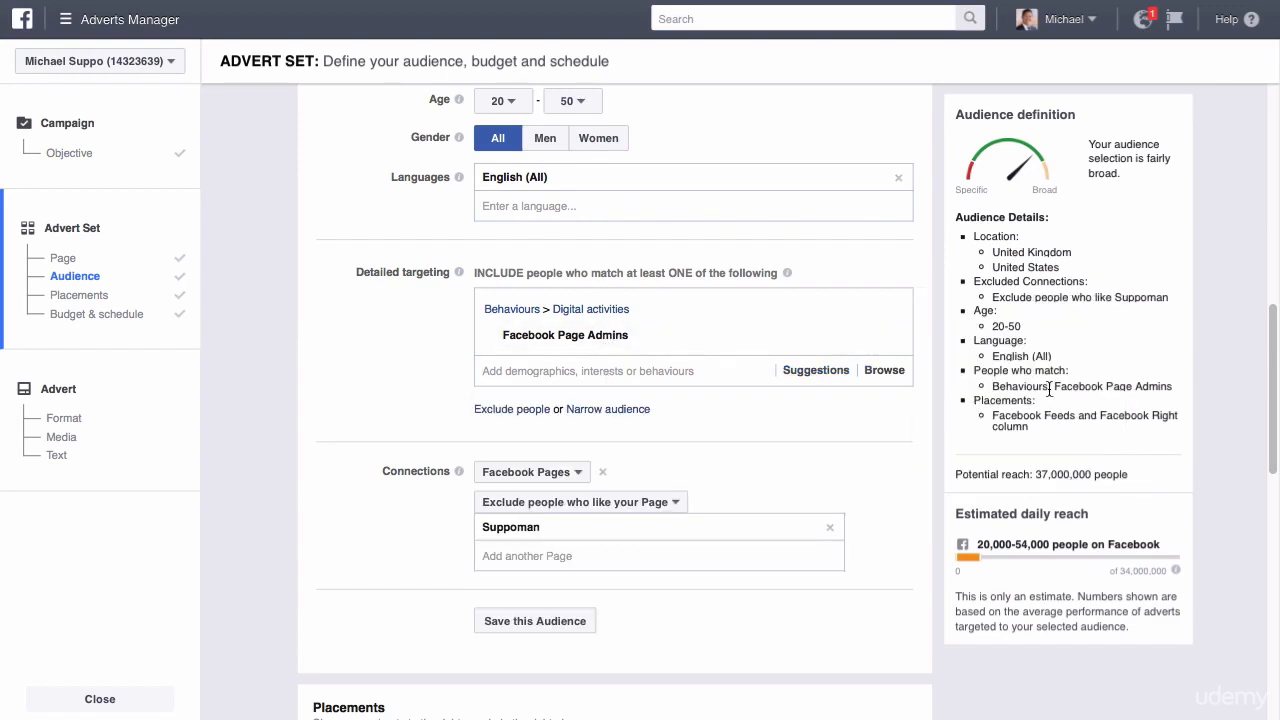
{"action": "scroll", "coordinate": [1128, 418], "scroll_direction": "down", "scroll_amount": 5}
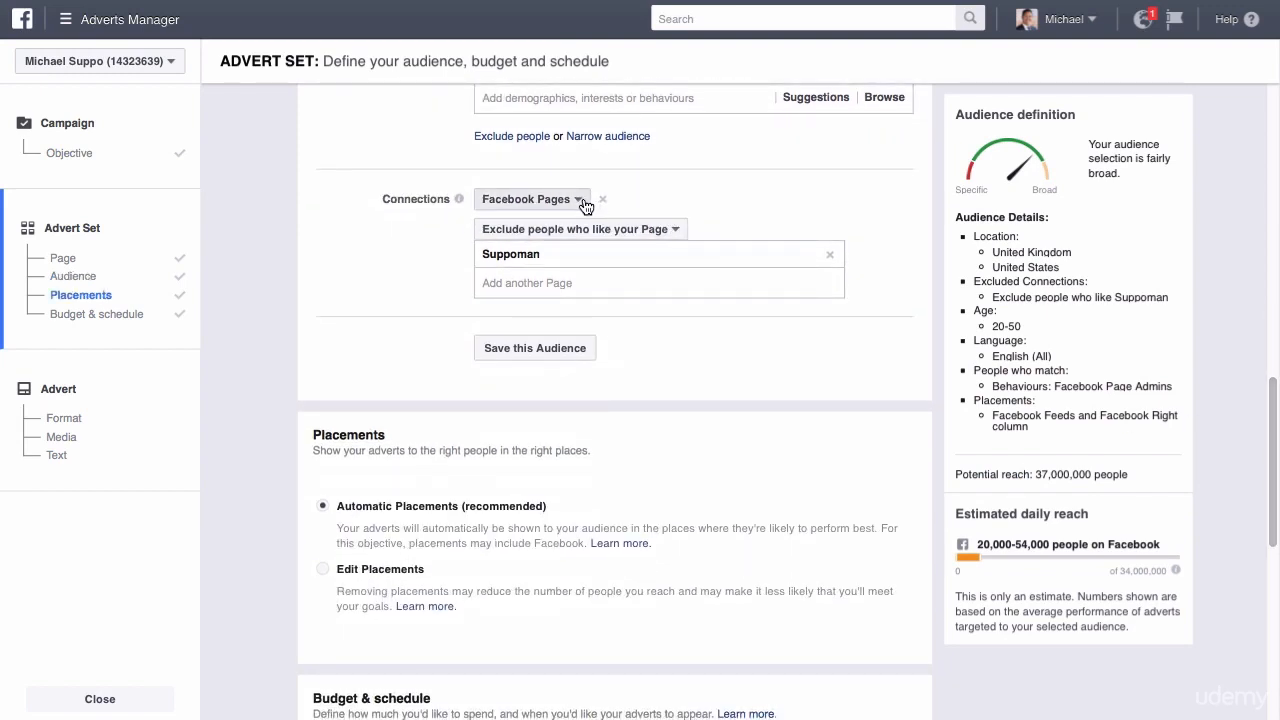
{"action": "left_click", "coordinate": [588, 206]}
{"action": "left_click", "coordinate": [569, 226]}
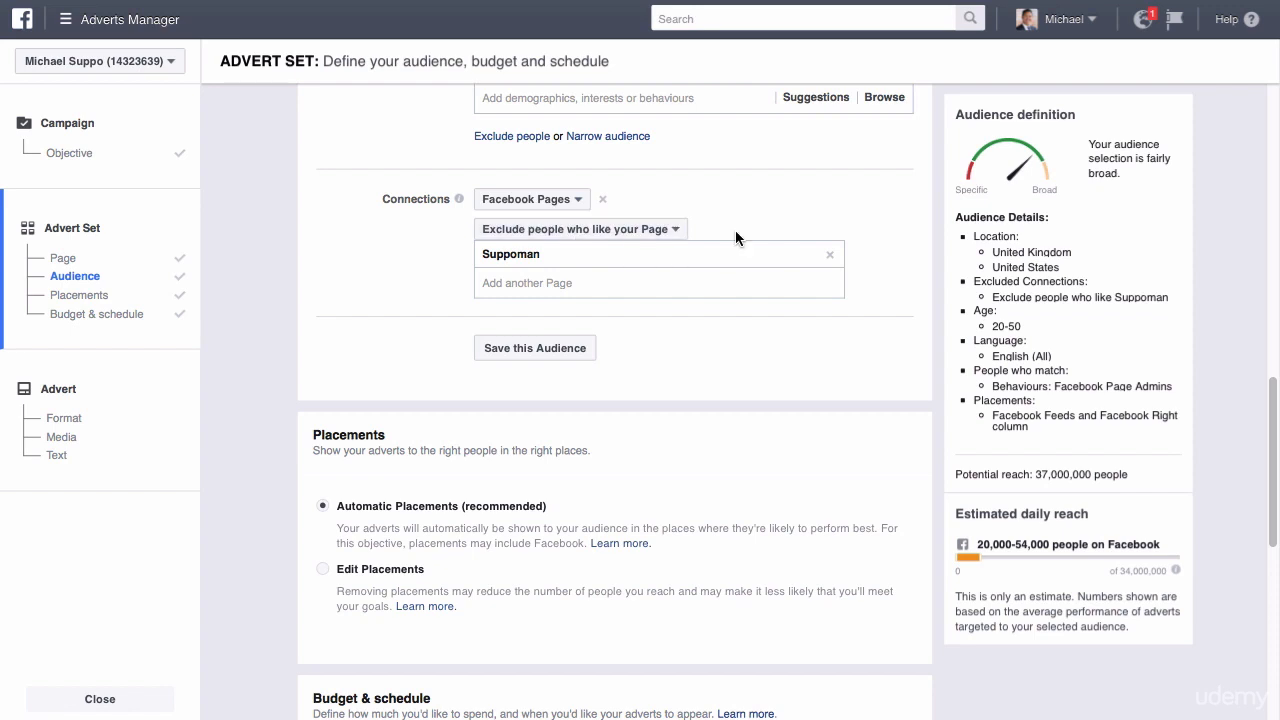
{"action": "left_click", "coordinate": [583, 234]}
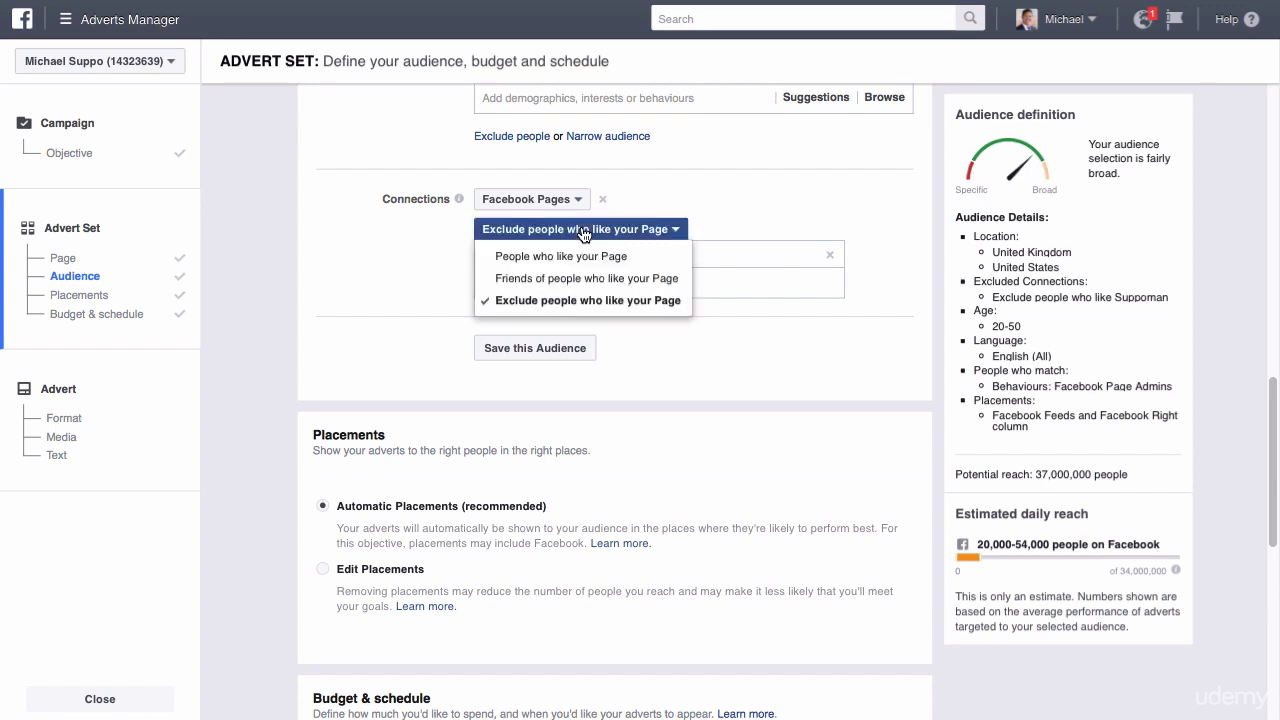
{"action": "left_click", "coordinate": [572, 283]}
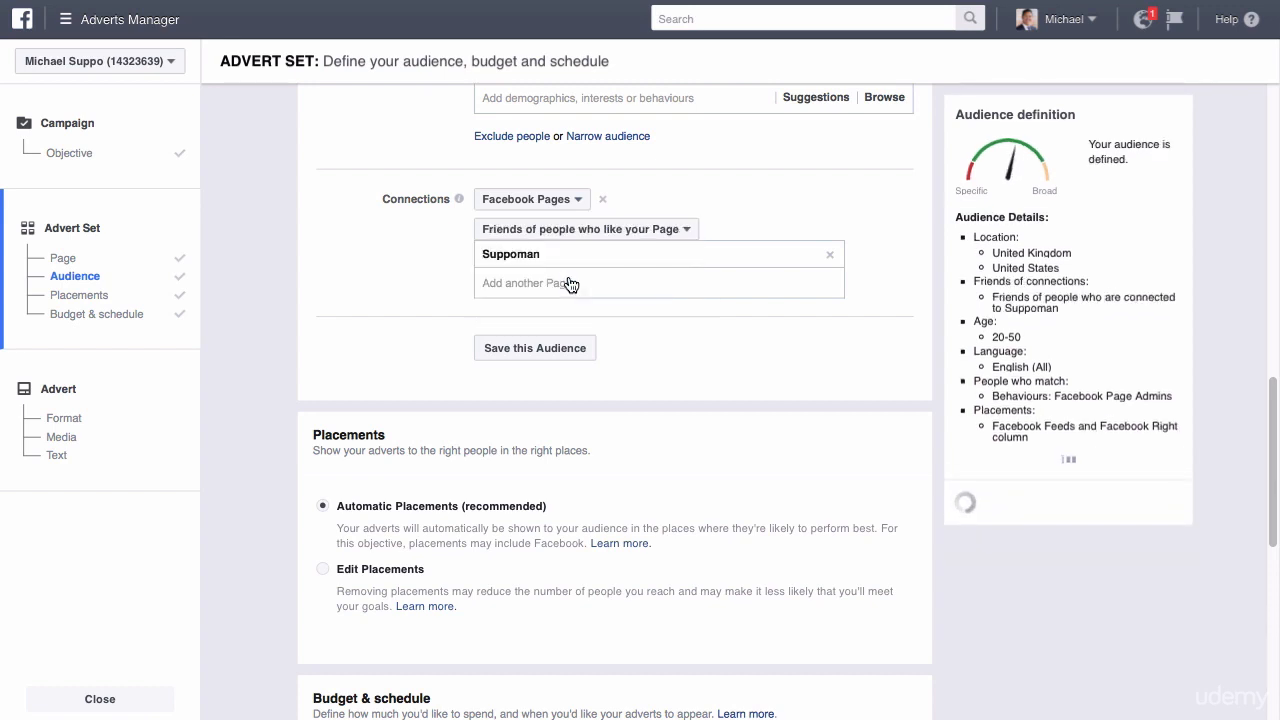
{"action": "left_click", "coordinate": [605, 231]}
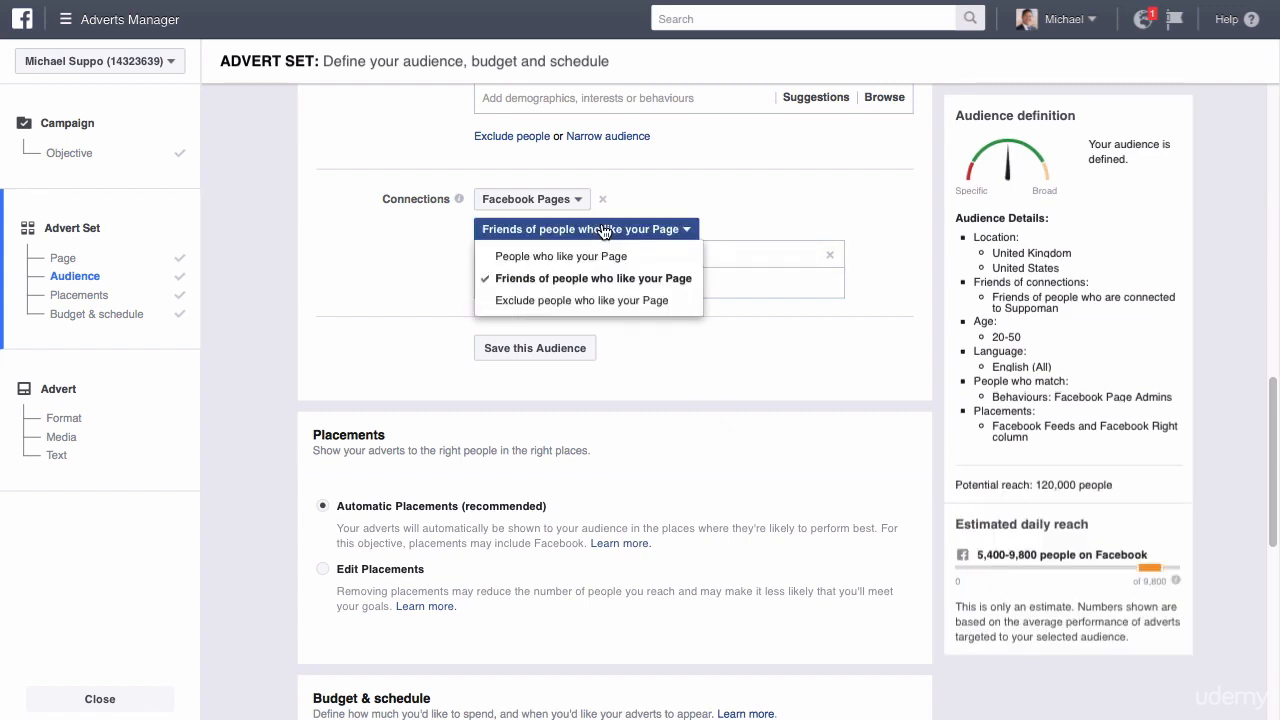
{"action": "left_click", "coordinate": [585, 302]}
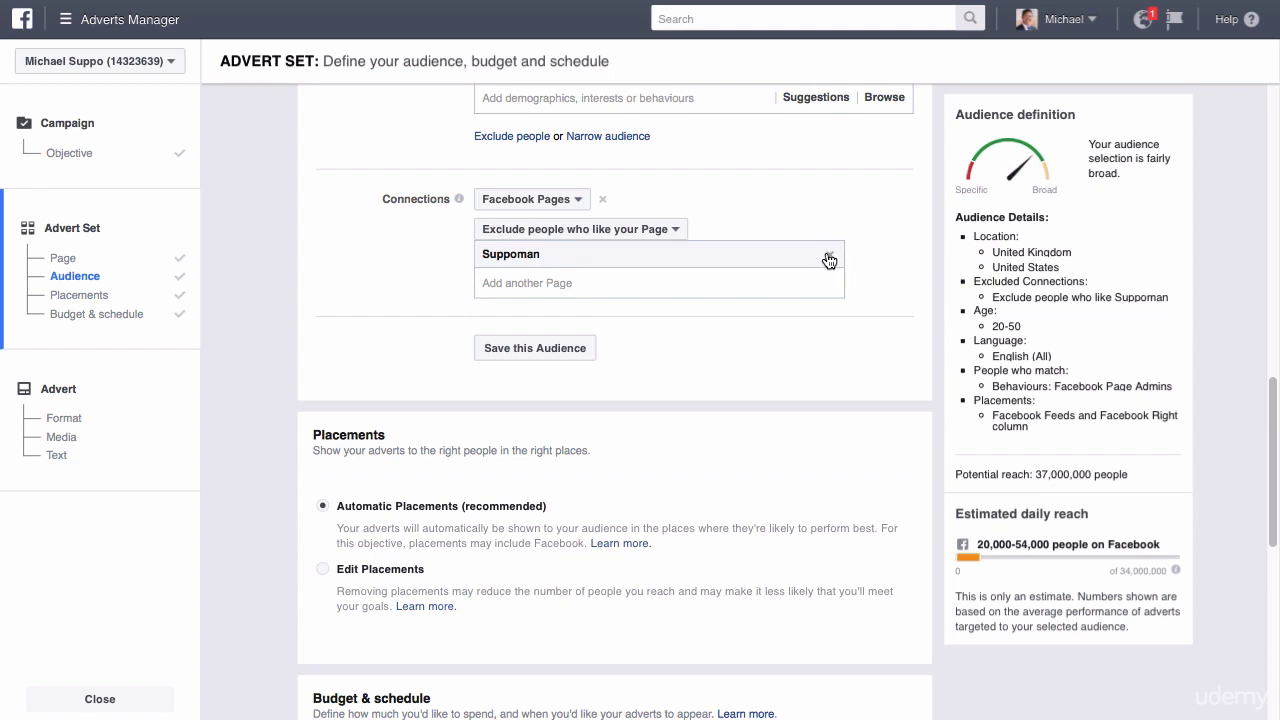
Check the potential reach for people who like Suppoman, and compare it with excluding people who like the Page.
{"action": "left_click", "coordinate": [584, 235]}
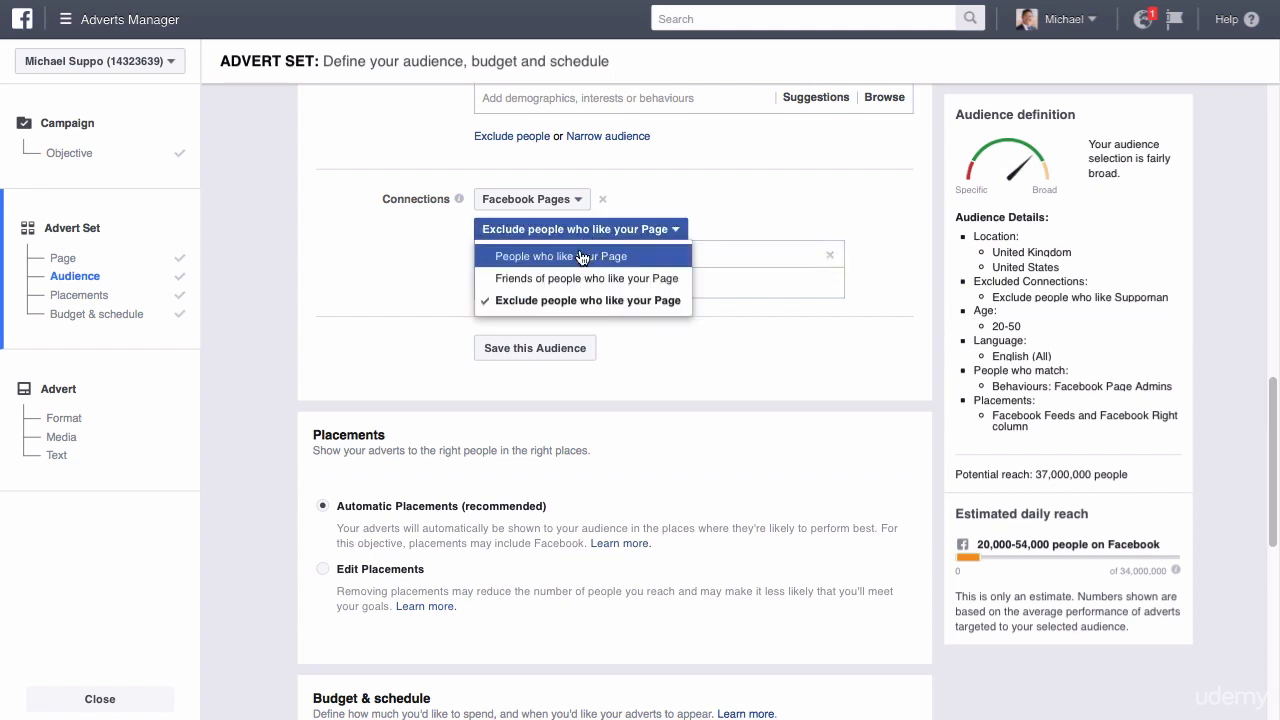
{"action": "left_click", "coordinate": [582, 257]}
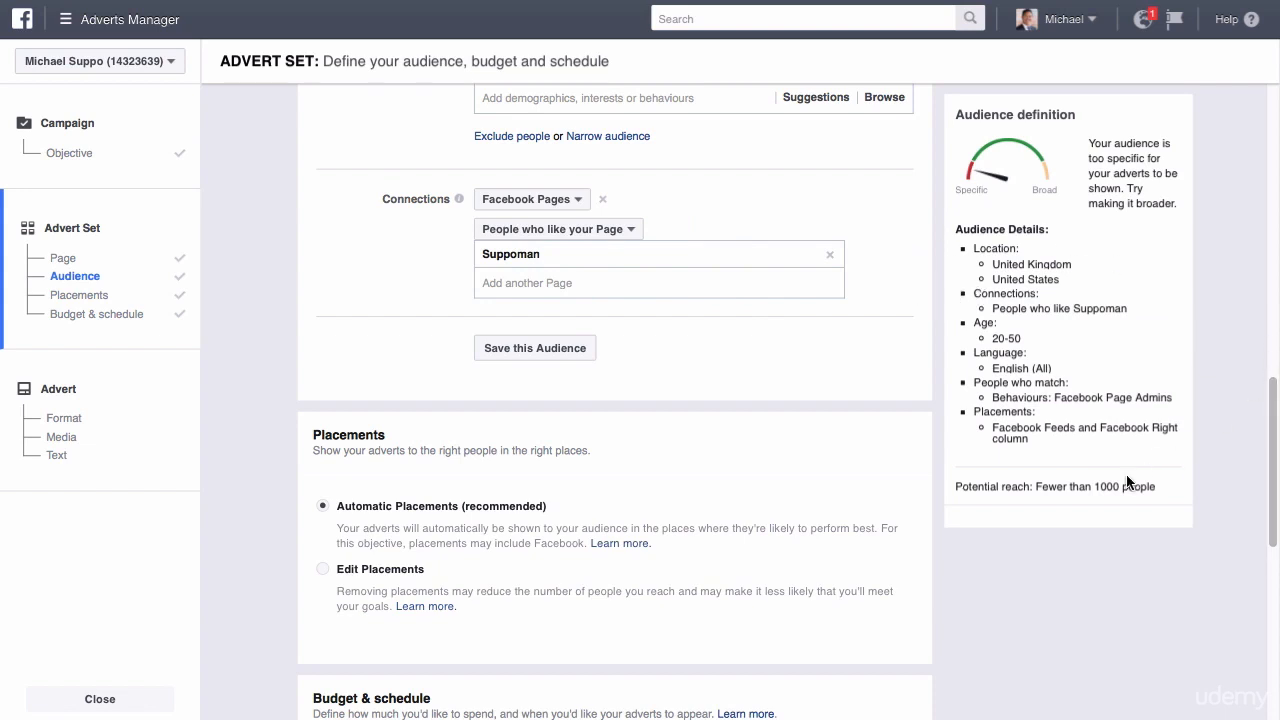
{"action": "left_click_drag", "start_coordinate": [1095, 488], "coordinate": [1122, 490]}
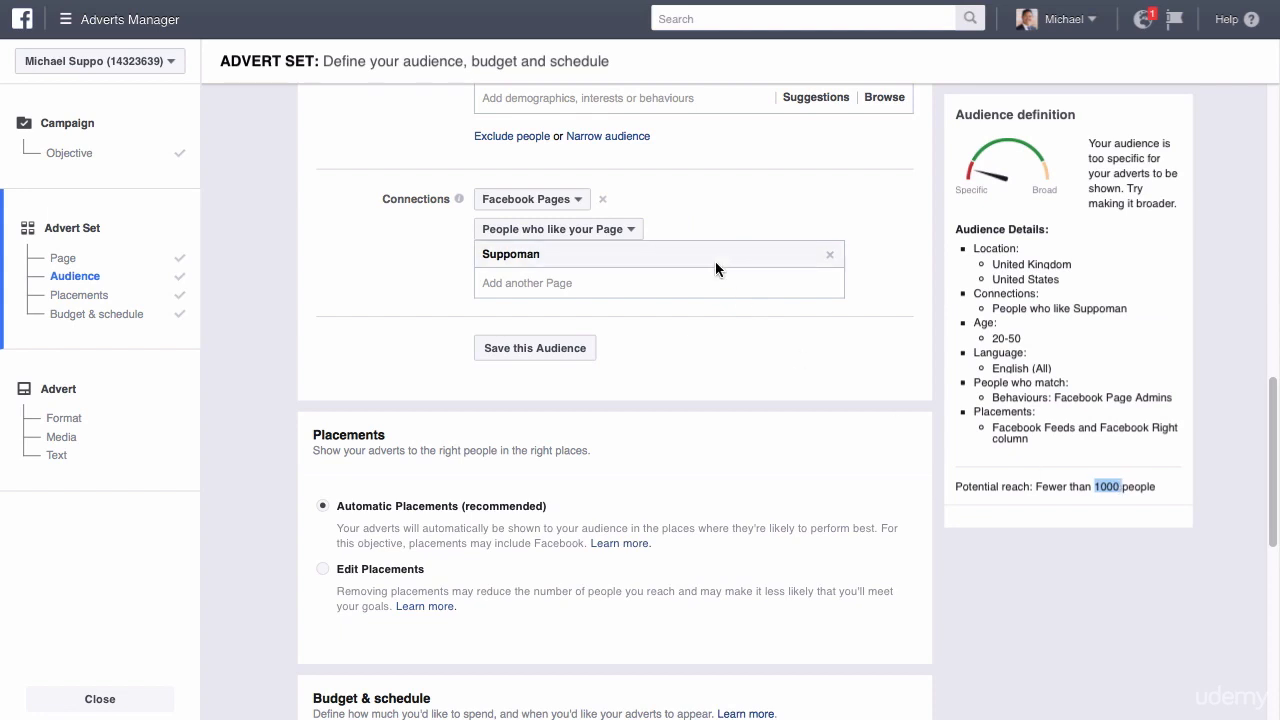
{"action": "left_click", "coordinate": [615, 230]}
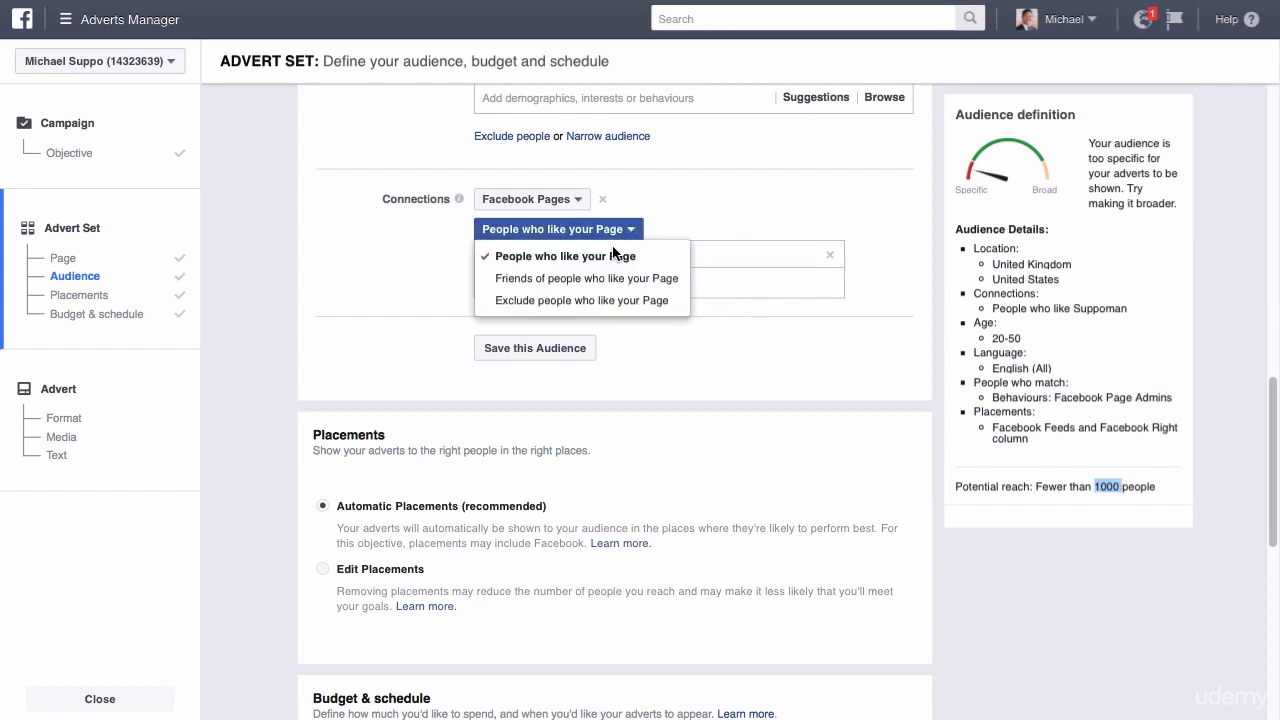
{"action": "left_click", "coordinate": [607, 301]}
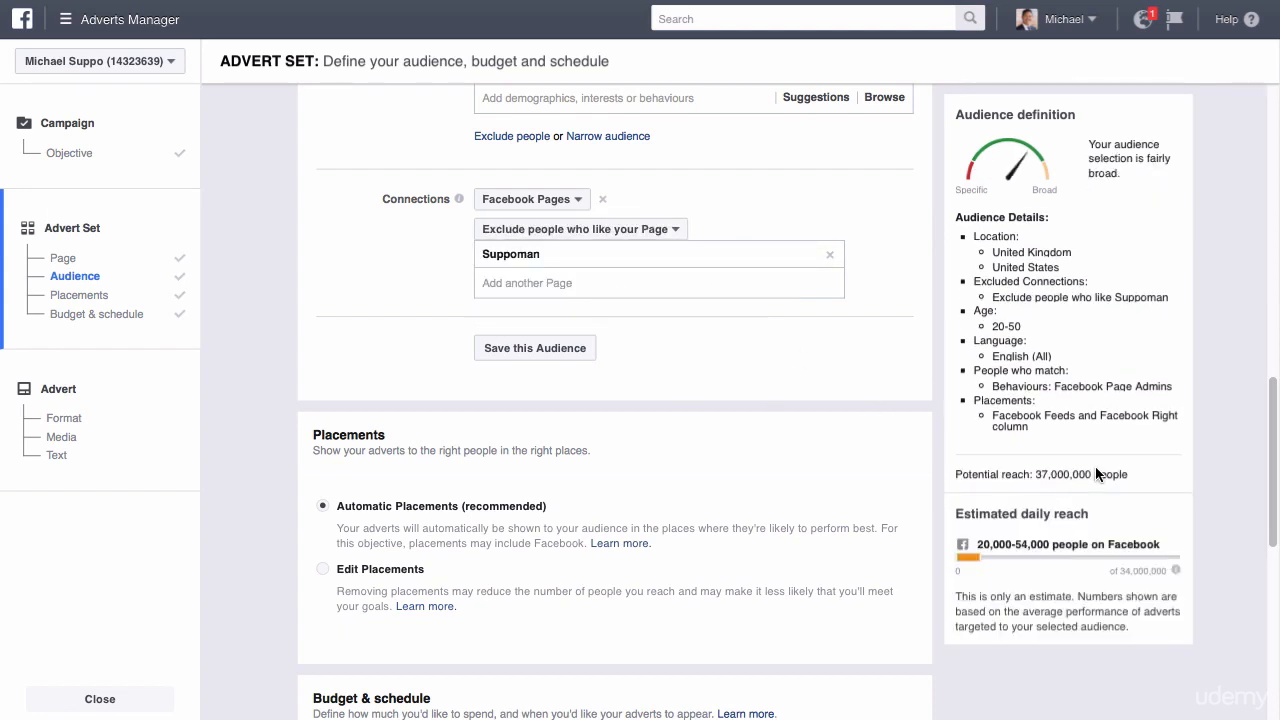
{"action": "left_click_drag", "start_coordinate": [1036, 474], "coordinate": [1092, 474]}
Replace the Suppoman connection with an empty Facebook Pages connection that excludes people who like your Page, checking the potential reach without any connection.
{"action": "left_click", "coordinate": [829, 256]}
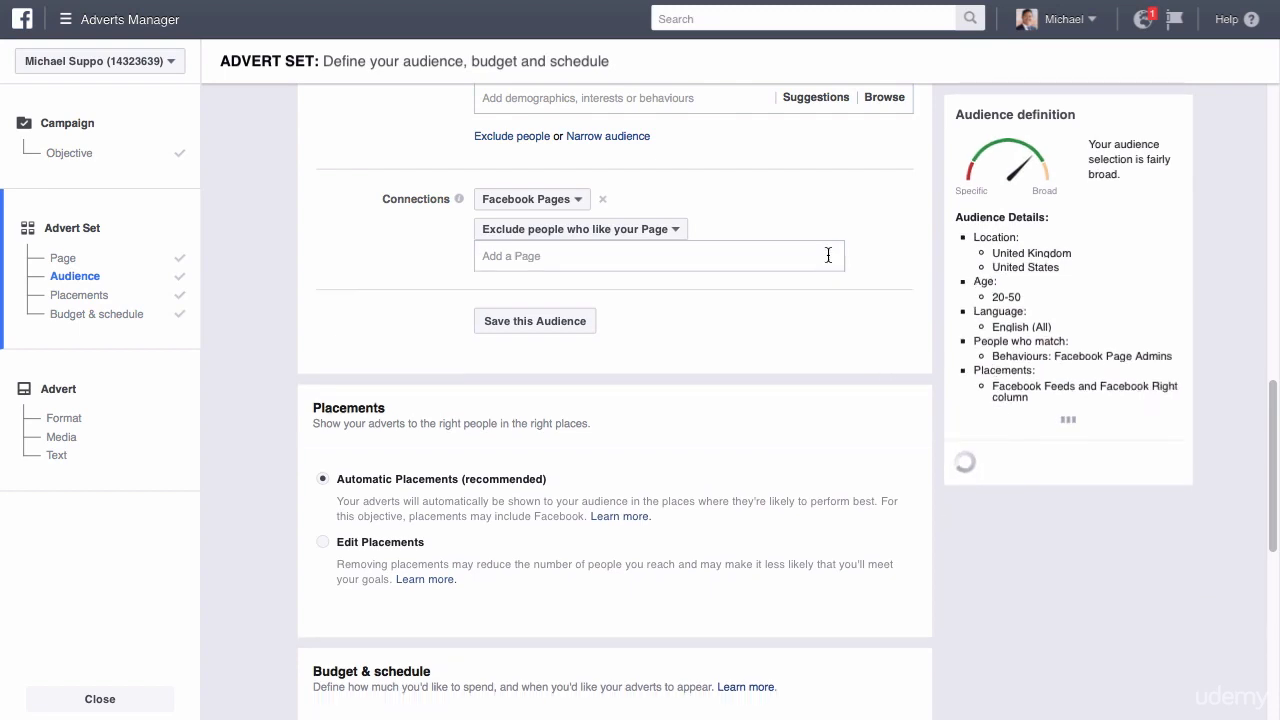
{"action": "left_click", "coordinate": [600, 202]}
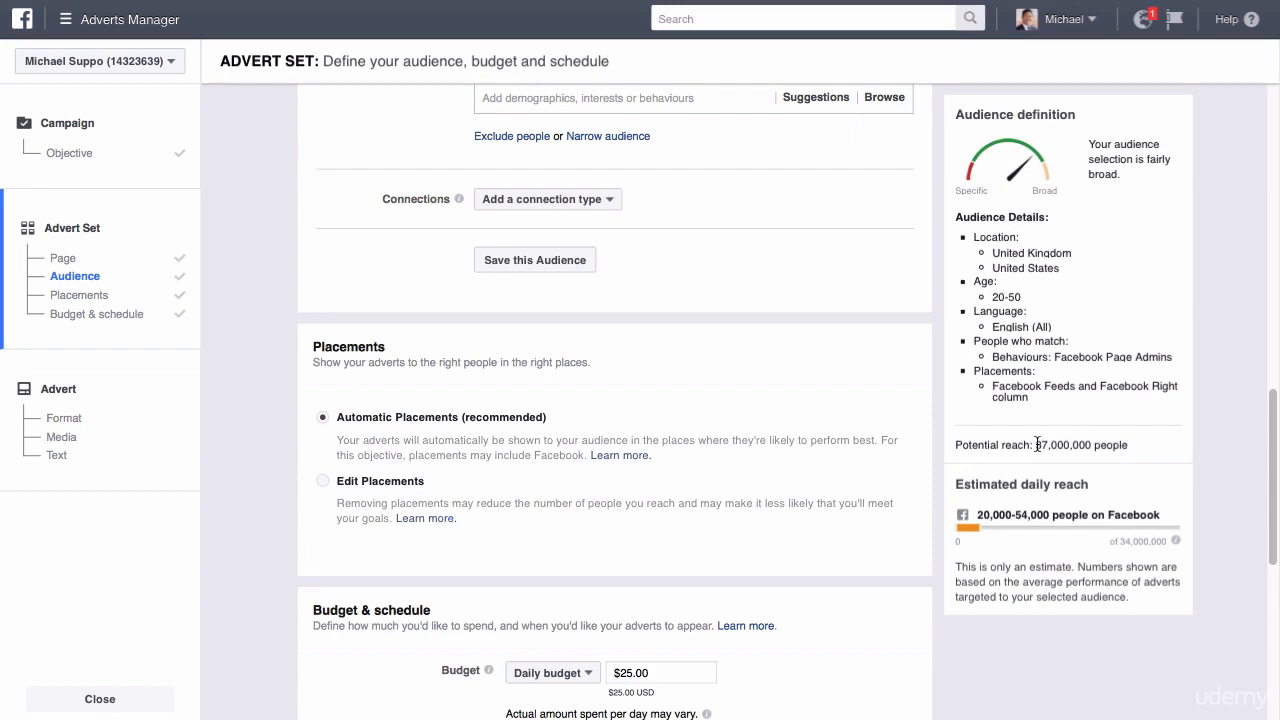
{"action": "left_click_drag", "start_coordinate": [1037, 444], "coordinate": [1096, 444]}
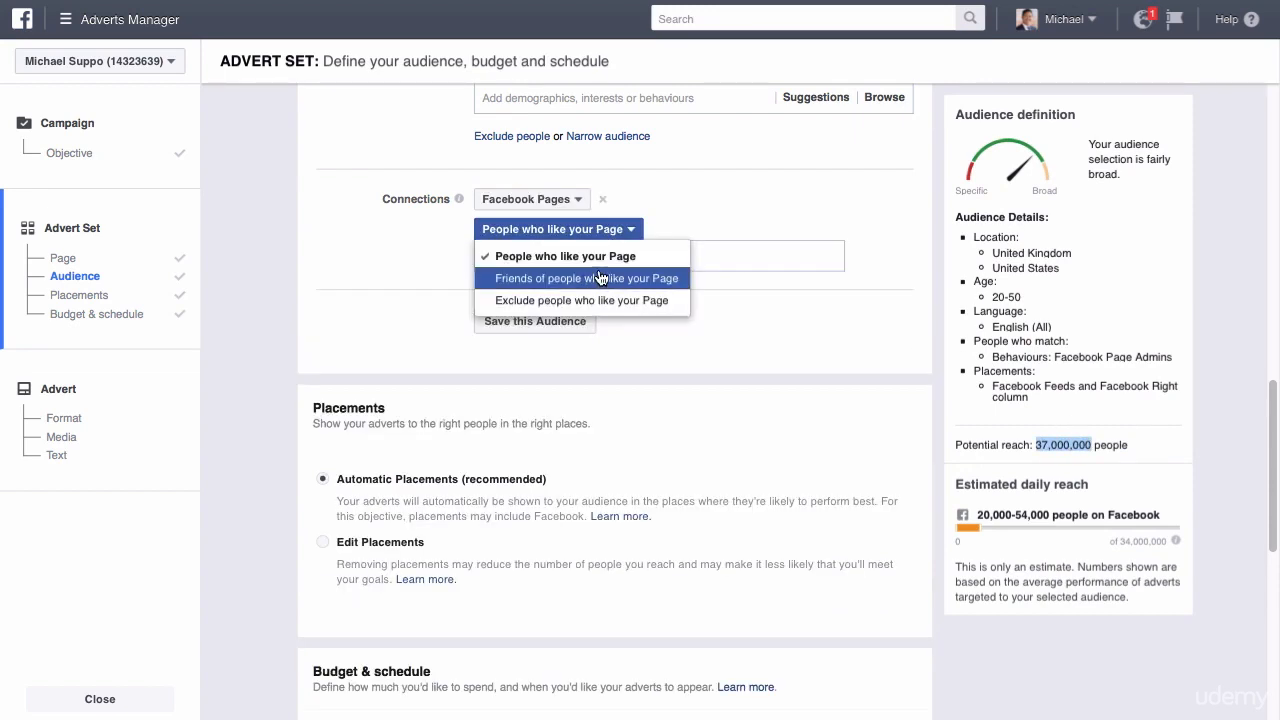
{"action": "left_click", "coordinate": [599, 301]}
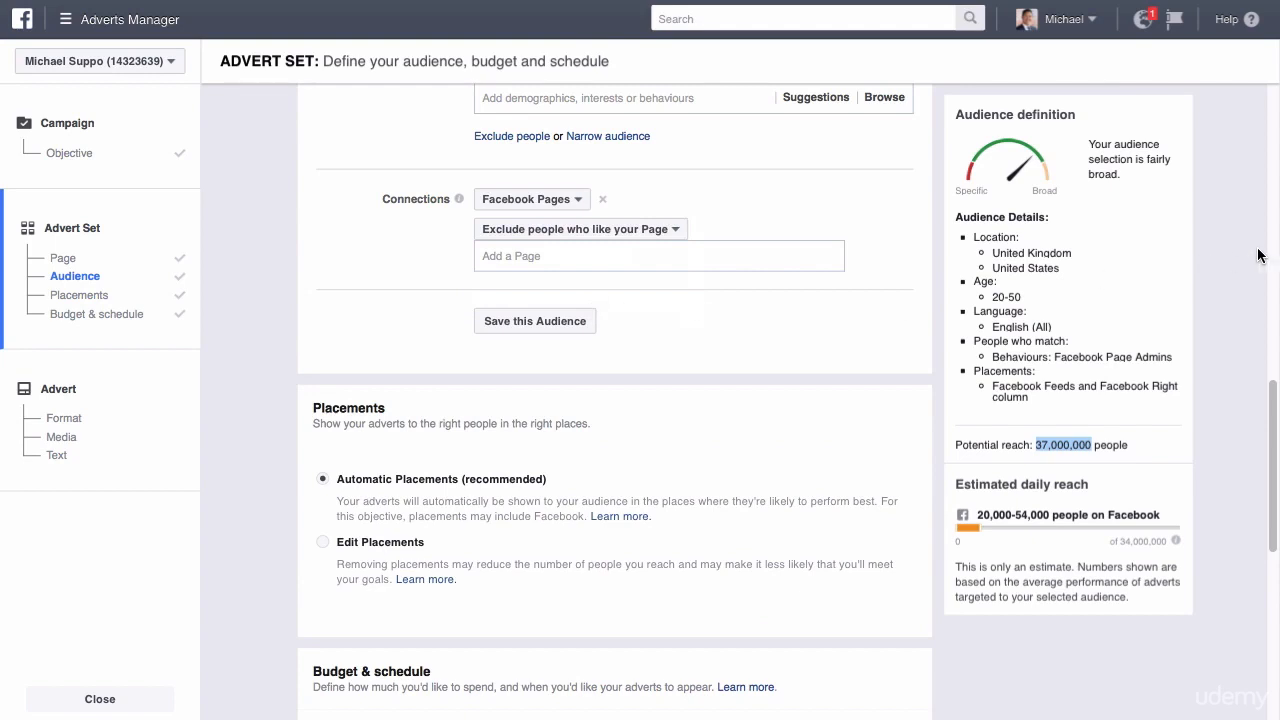
Look at the device types and platforms under Edit Placements, and return to Automatic Placements.
{"action": "left_click_drag", "start_coordinate": [1270, 400], "coordinate": [1265, 468]}
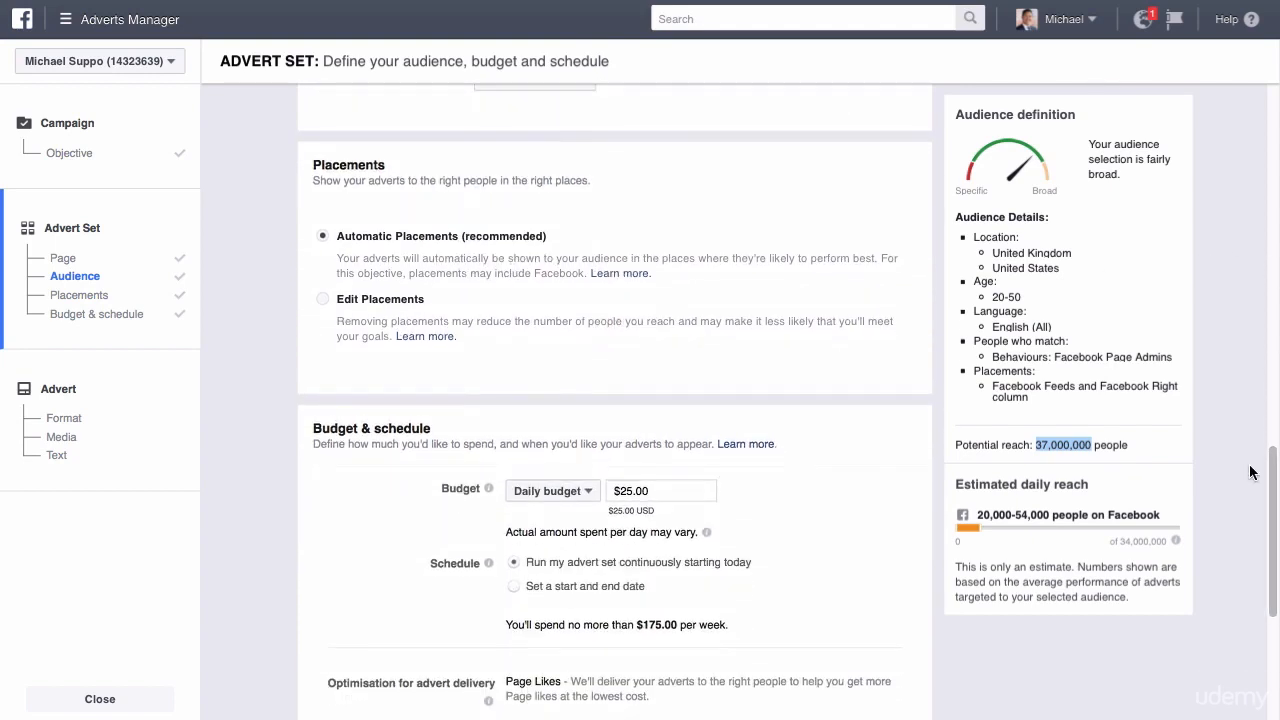
{"action": "left_click_drag", "start_coordinate": [317, 180], "coordinate": [584, 186]}
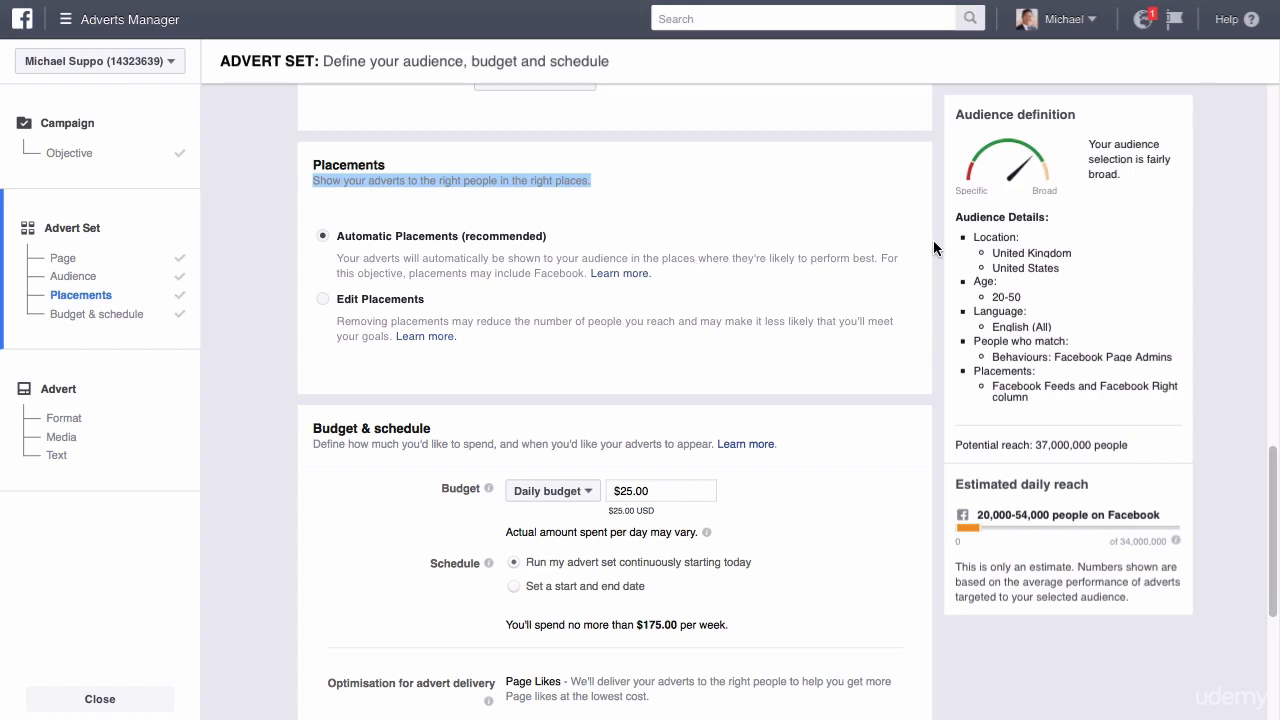
{"action": "scroll", "coordinate": [1275, 484], "scroll_direction": "down", "scroll_amount": 2}
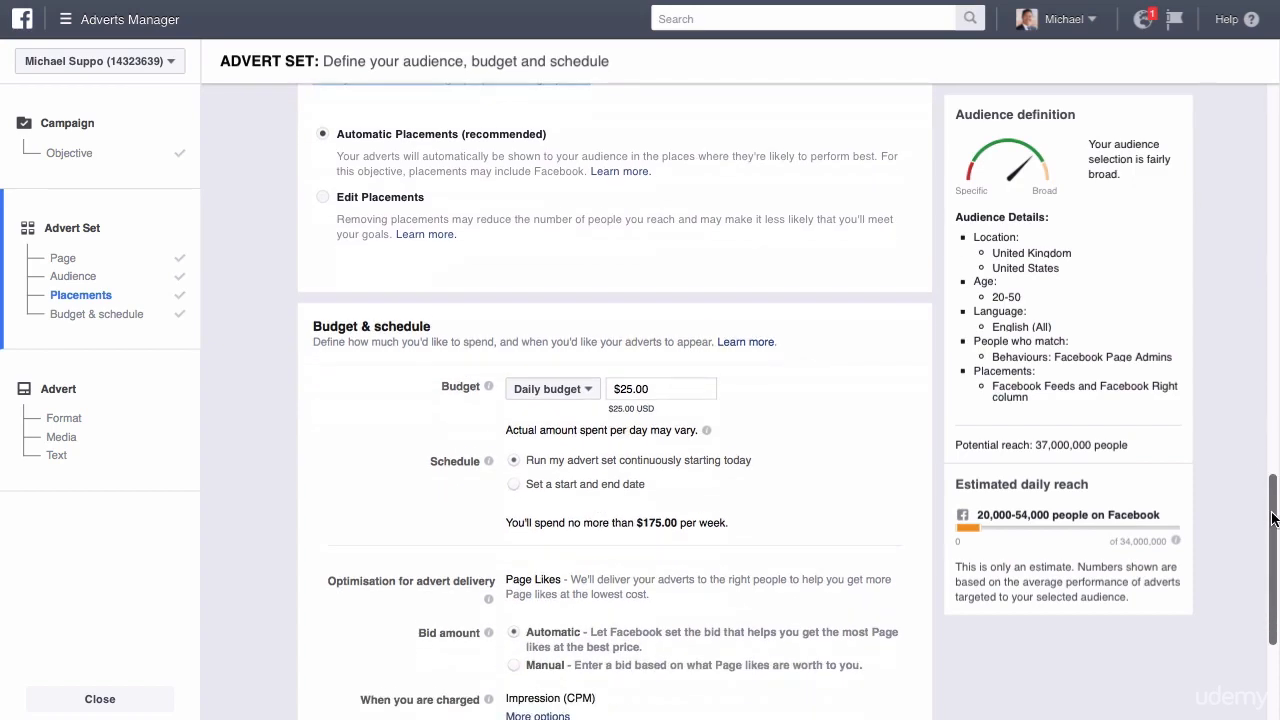
{"action": "left_click", "coordinate": [440, 210]}
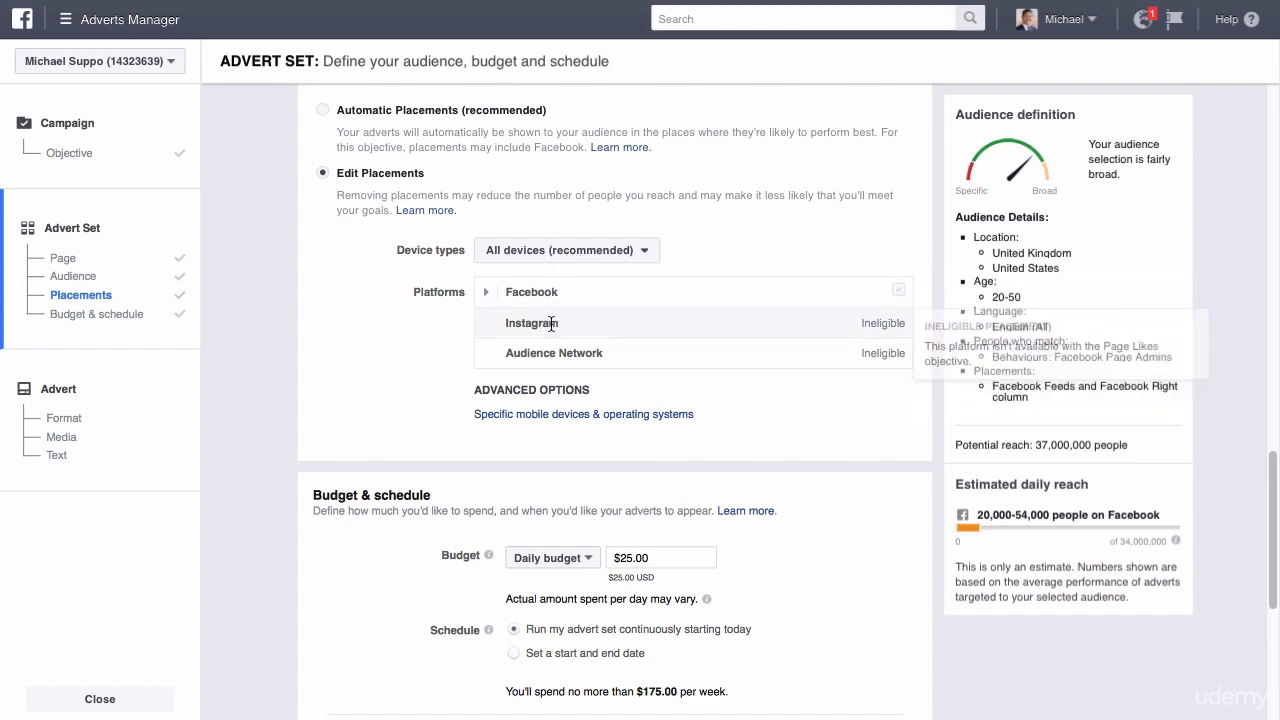
{"action": "left_click", "coordinate": [591, 251]}
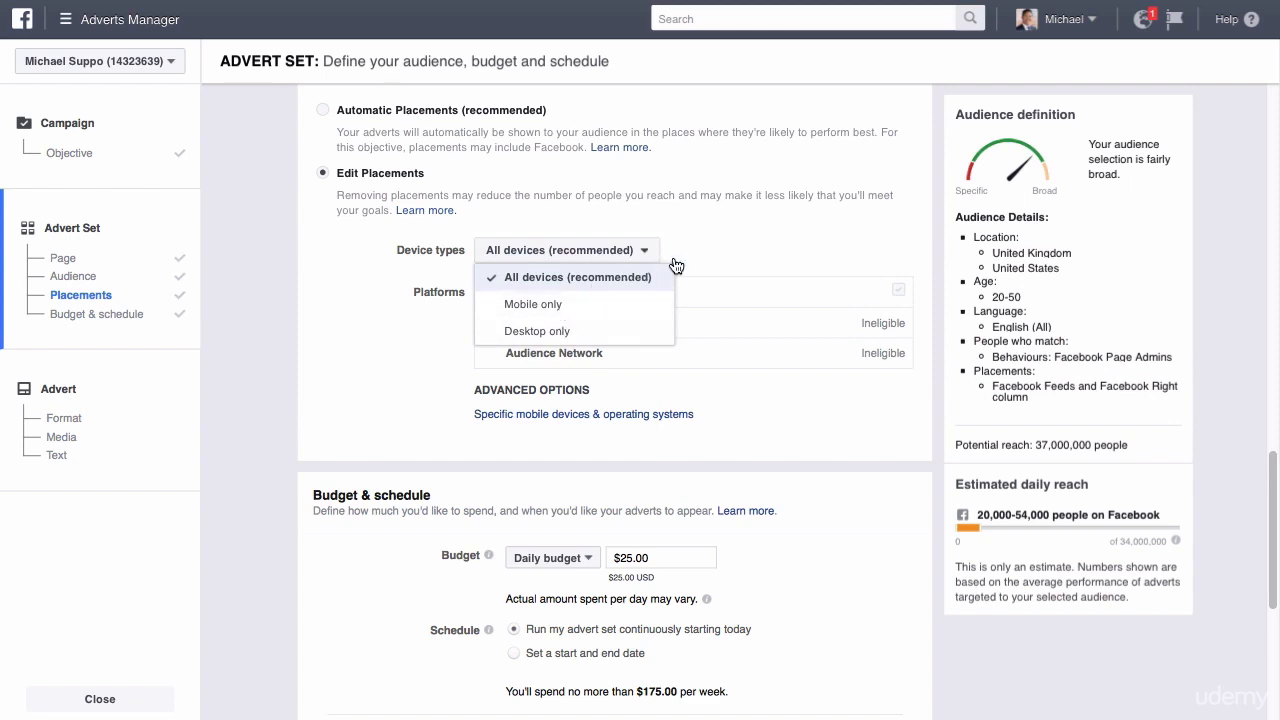
{"action": "left_click", "coordinate": [721, 242]}
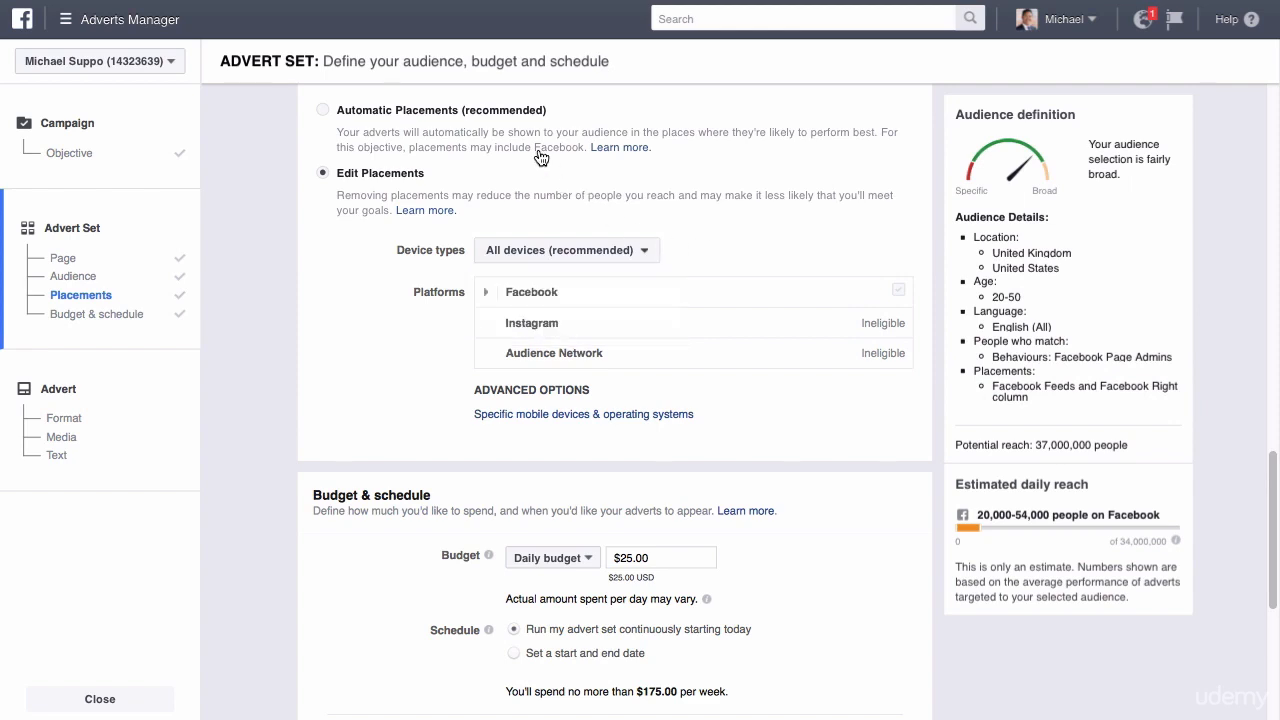
{"action": "left_click", "coordinate": [324, 114]}
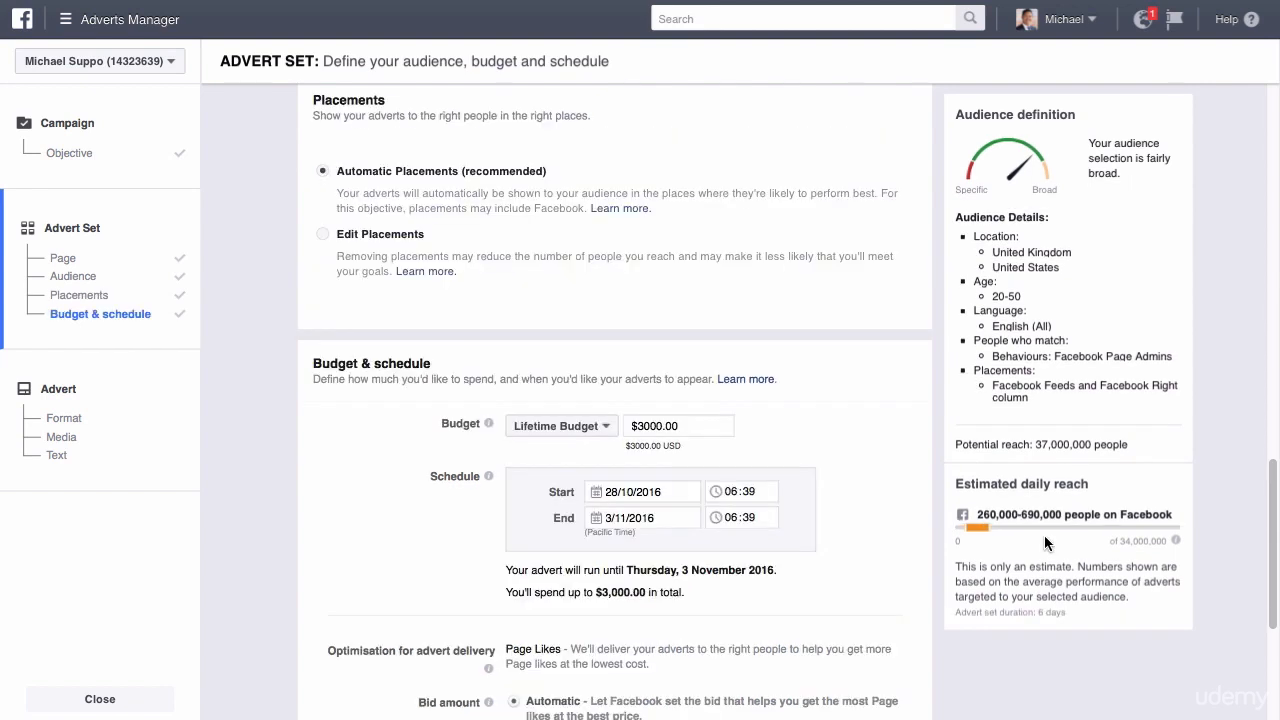
Exclude California from the audience's locations.
{"action": "left_click_drag", "start_coordinate": [1268, 478], "coordinate": [1264, 207]}
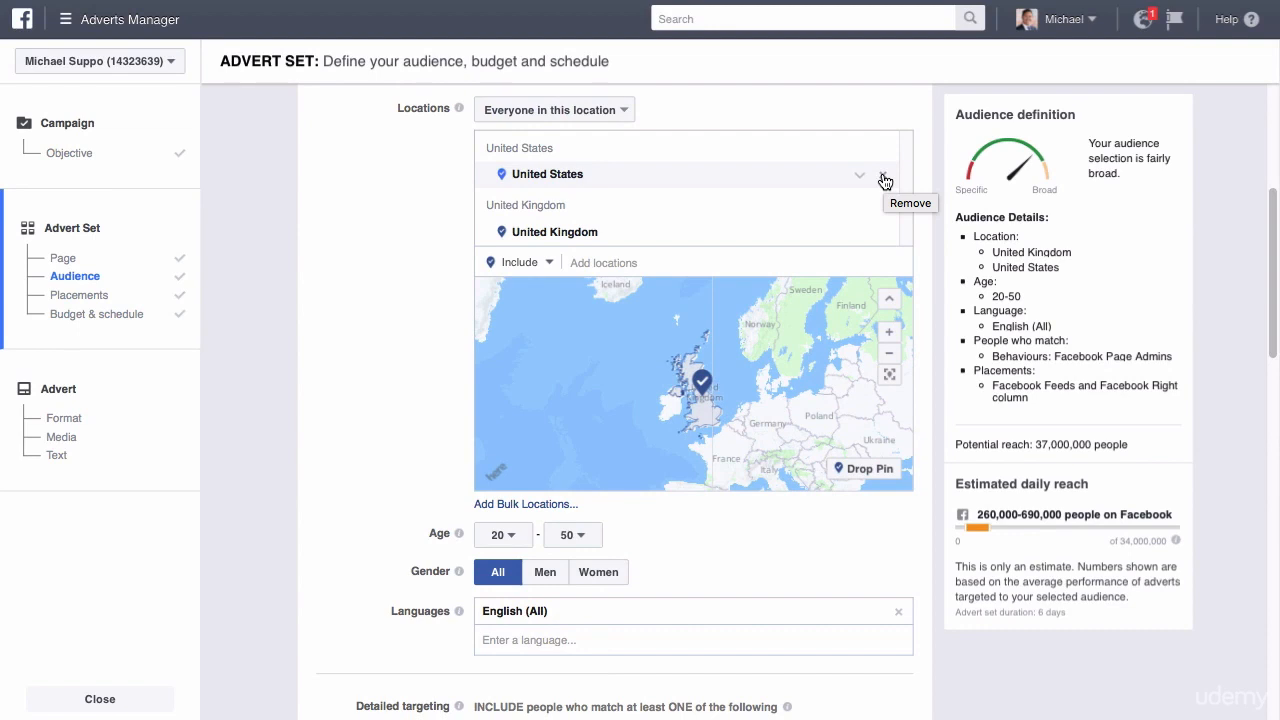
{"action": "left_click", "coordinate": [525, 262]}
{"action": "left_click", "coordinate": [512, 313]}
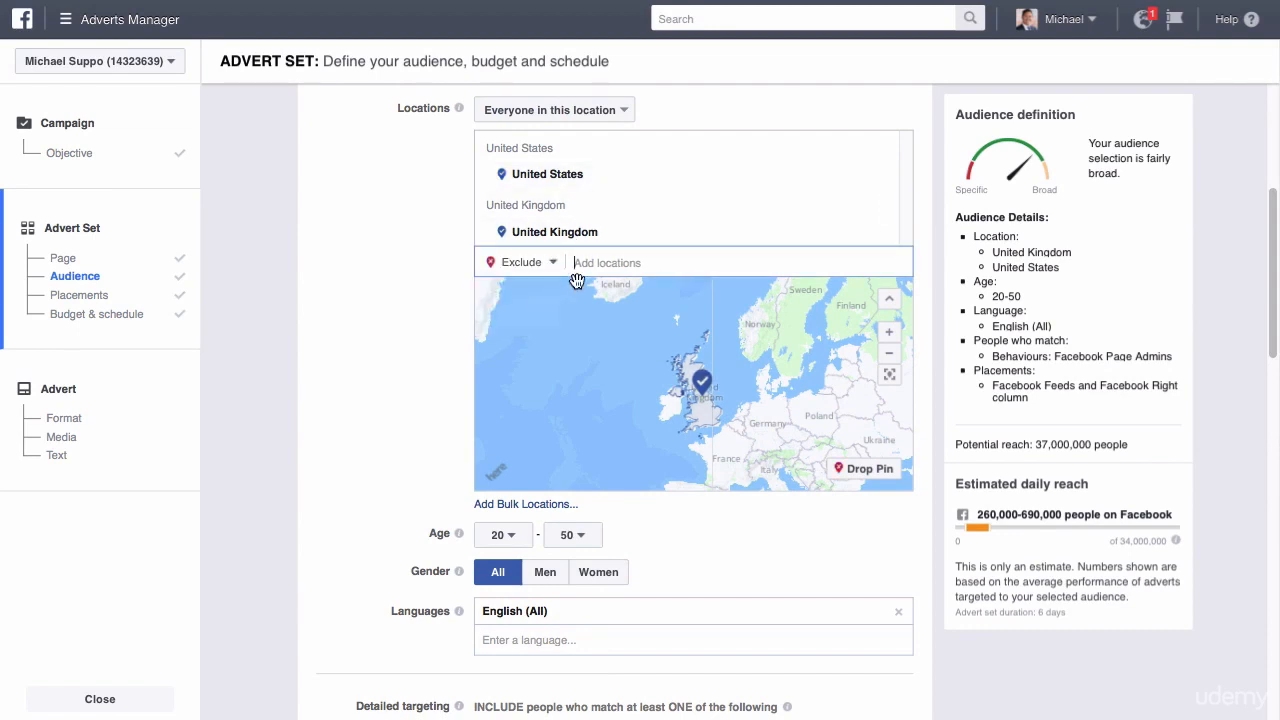
{"action": "type", "text": "california"}
{"action": "left_click", "coordinate": [589, 290]}
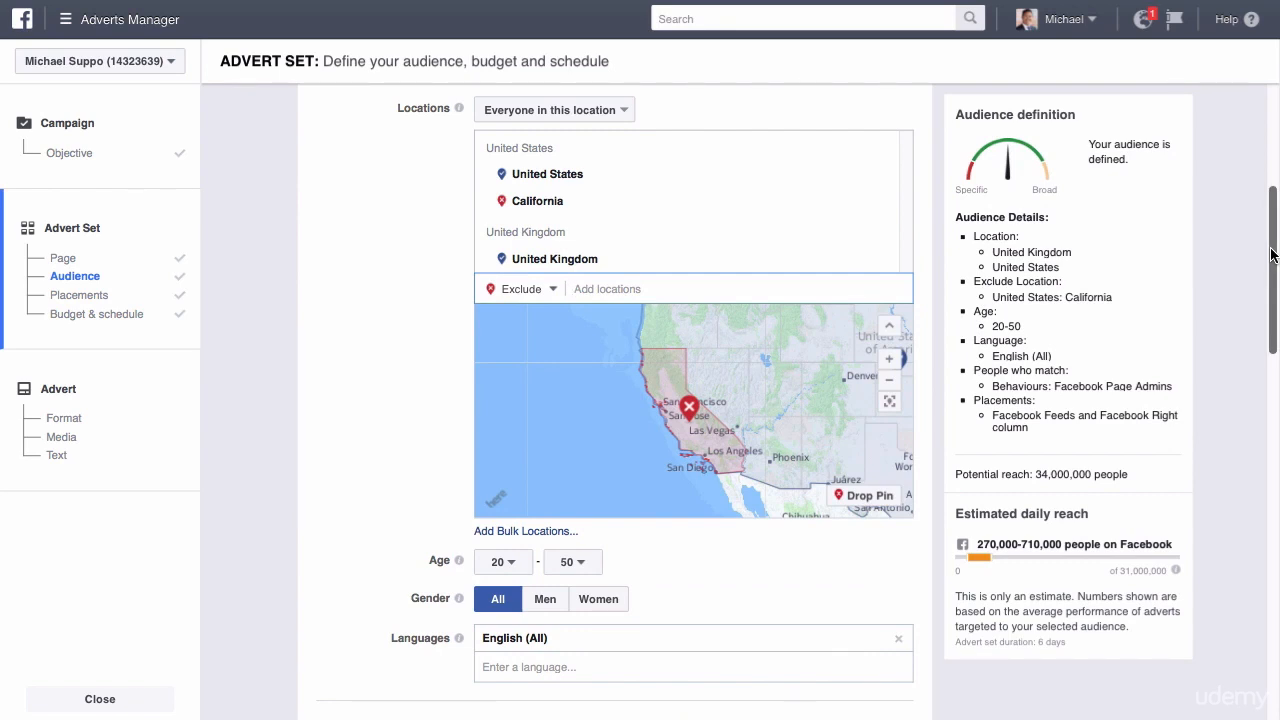
Review the detailed targeting's include rule and remove the California exclusion from the locations.
{"action": "mouse_move", "coordinate": [1272, 255]}
{"action": "left_mouse_down"}
{"action": "mouse_move", "coordinate": [1272, 197]}
{"action": "mouse_move", "coordinate": [1275, 233]}
{"action": "left_mouse_up"}
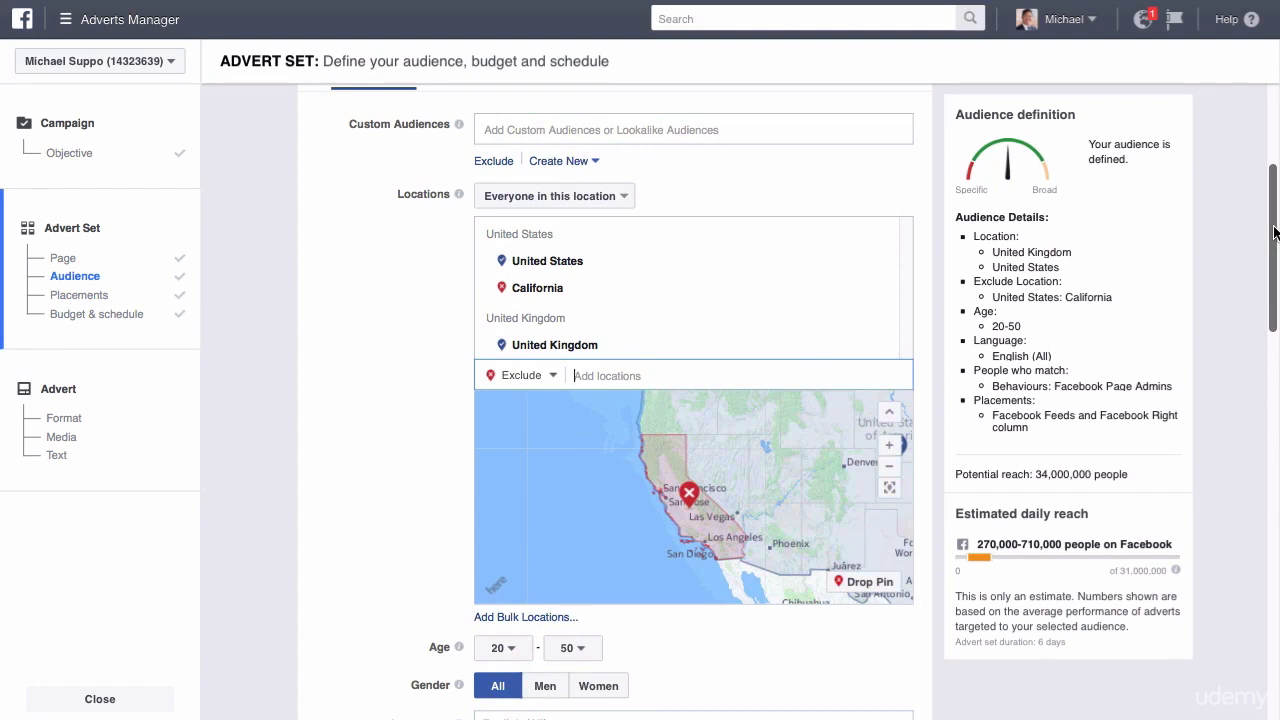
{"action": "left_click_drag", "start_coordinate": [1274, 233], "coordinate": [1274, 381]}
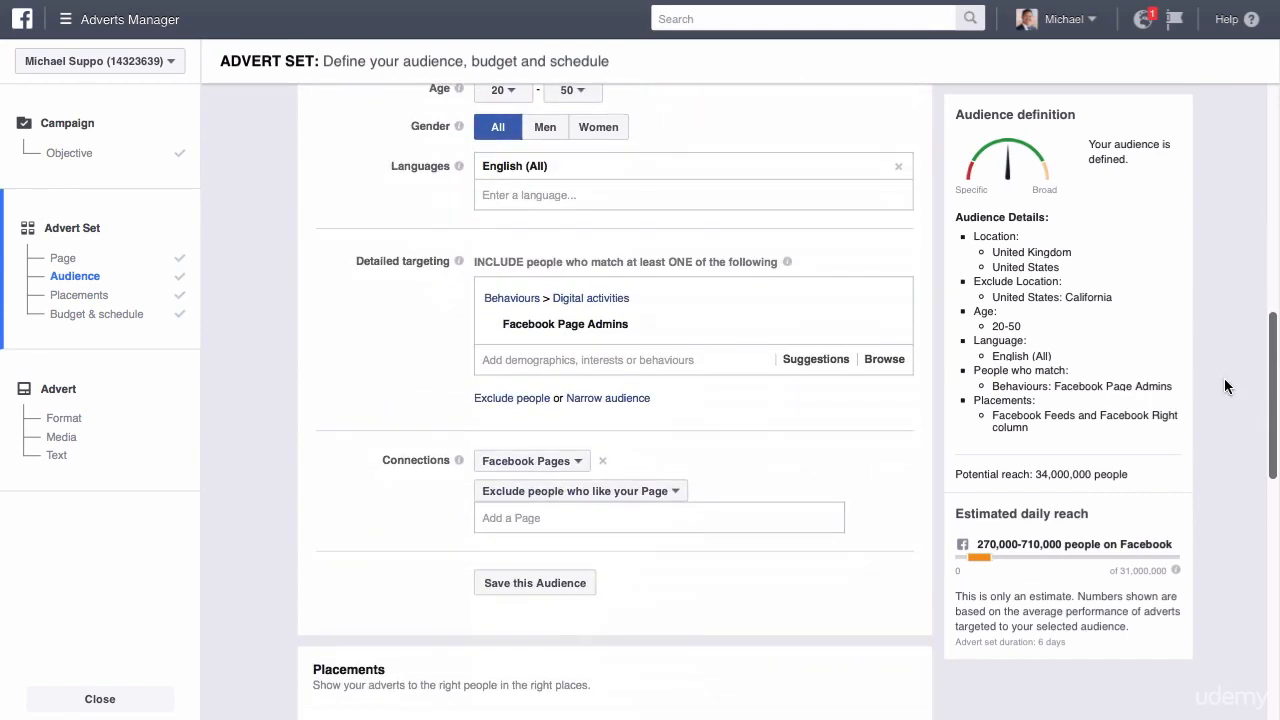
{"action": "left_click_drag", "start_coordinate": [602, 263], "coordinate": [773, 263]}
{"action": "left_click", "coordinate": [785, 263]}
{"action": "left_click_drag", "start_coordinate": [1273, 340], "coordinate": [1273, 186]}
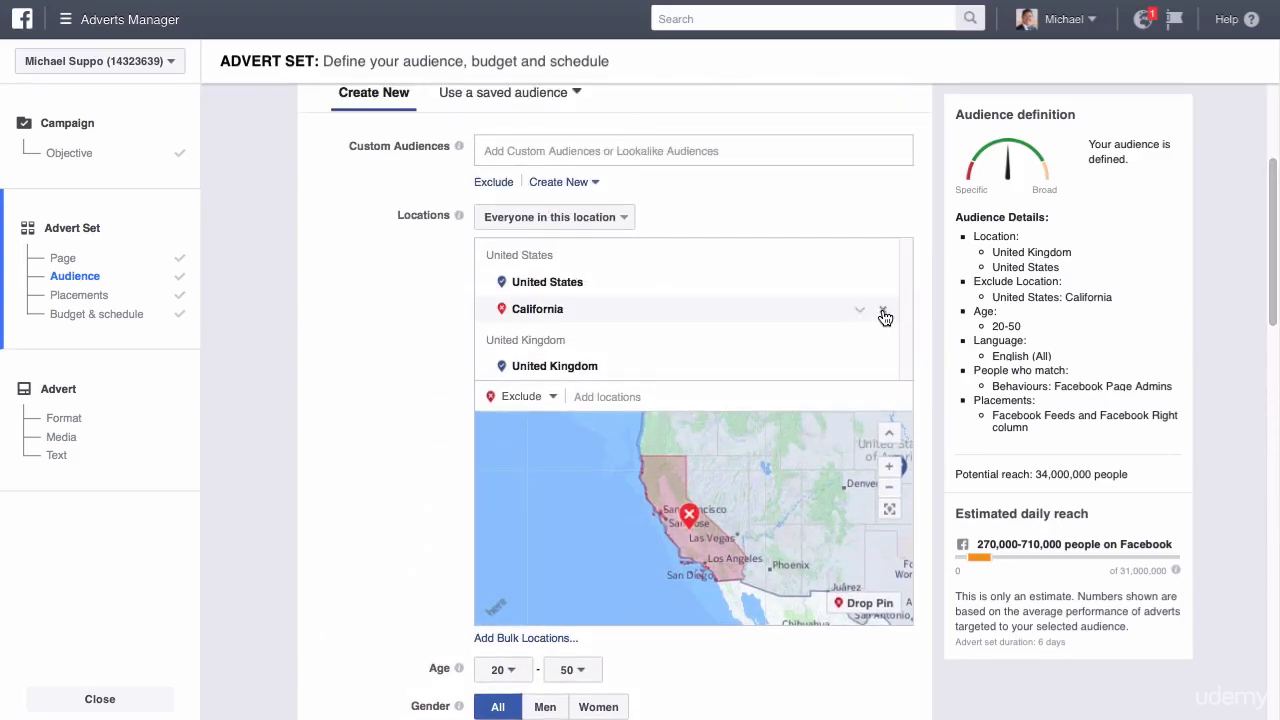
{"action": "left_click", "coordinate": [882, 309]}
Start saving the audience under the name "Ideal audience - product" and cancel the save.
{"action": "left_click_drag", "start_coordinate": [1277, 212], "coordinate": [1242, 456]}
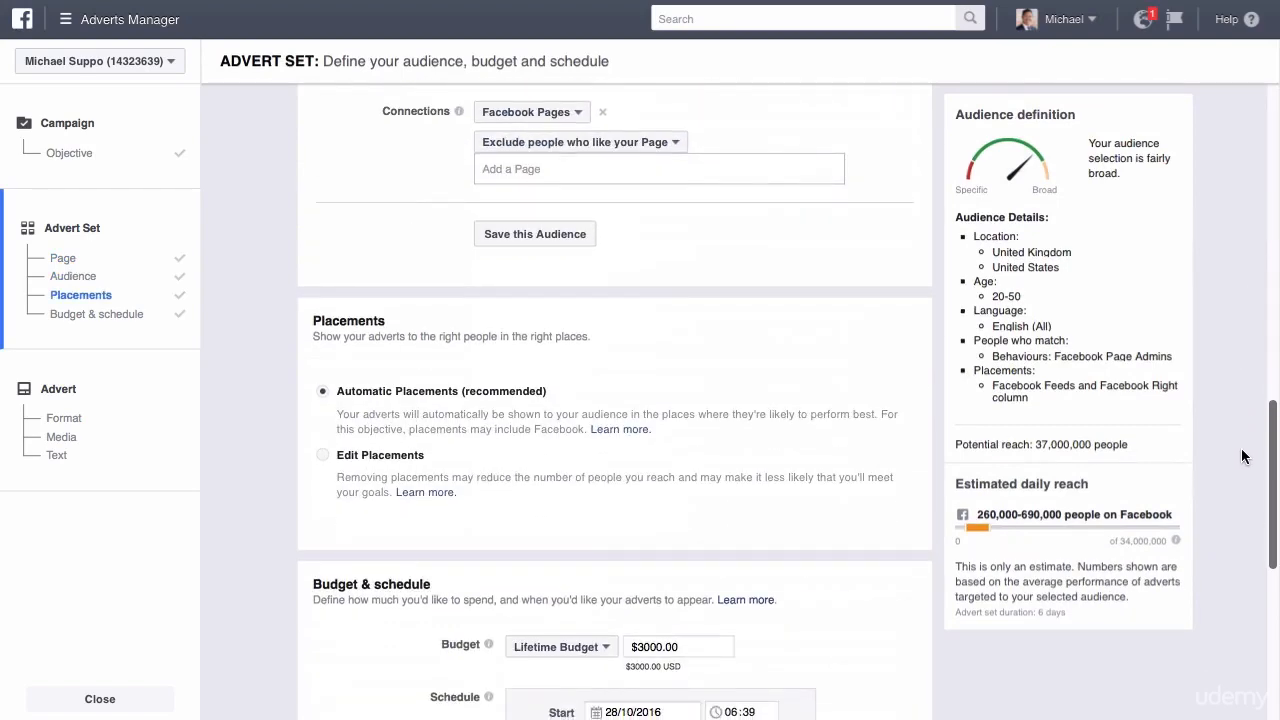
{"action": "left_click_drag", "start_coordinate": [1242, 457], "coordinate": [1278, 418]}
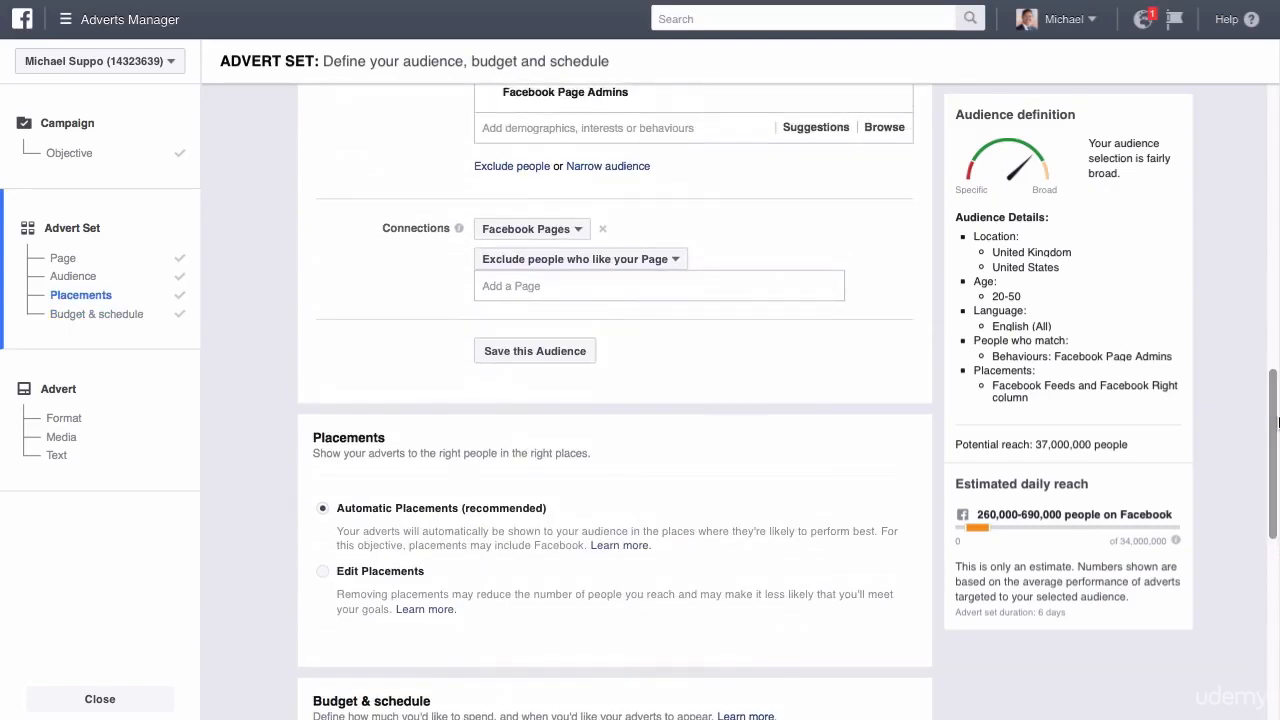
{"action": "left_click", "coordinate": [538, 355]}
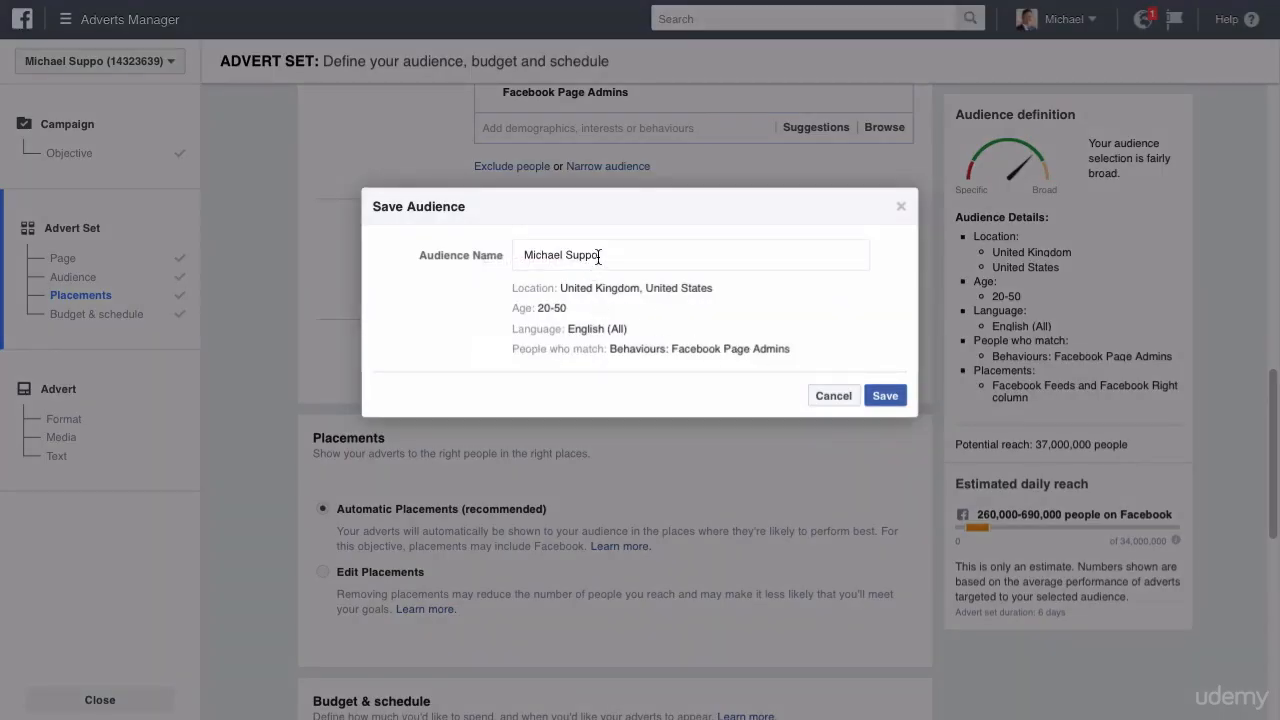
{"action": "left_click_drag", "start_coordinate": [598, 256], "coordinate": [492, 252]}
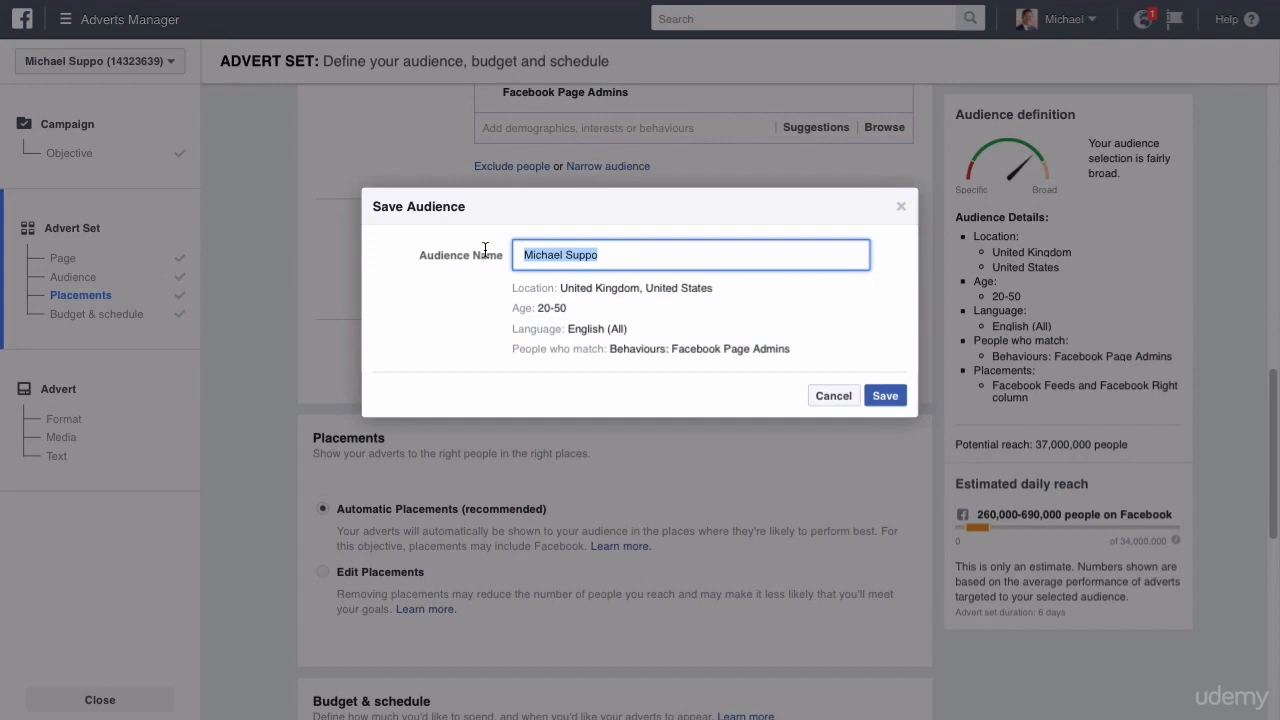
{"action": "type", "text": "Ideal audience - product"}
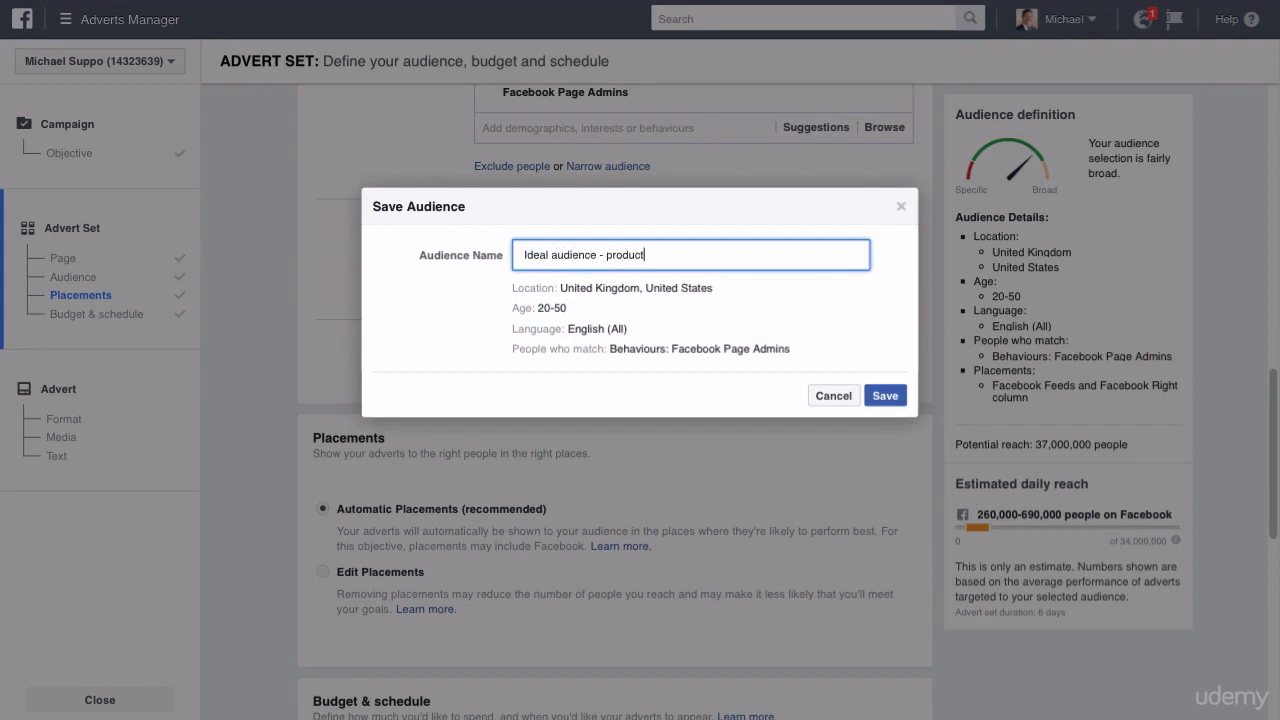
{"action": "left_click", "coordinate": [843, 396]}
{"action": "scroll", "coordinate": [1258, 160], "scroll_direction": "up", "scroll_amount": 8}
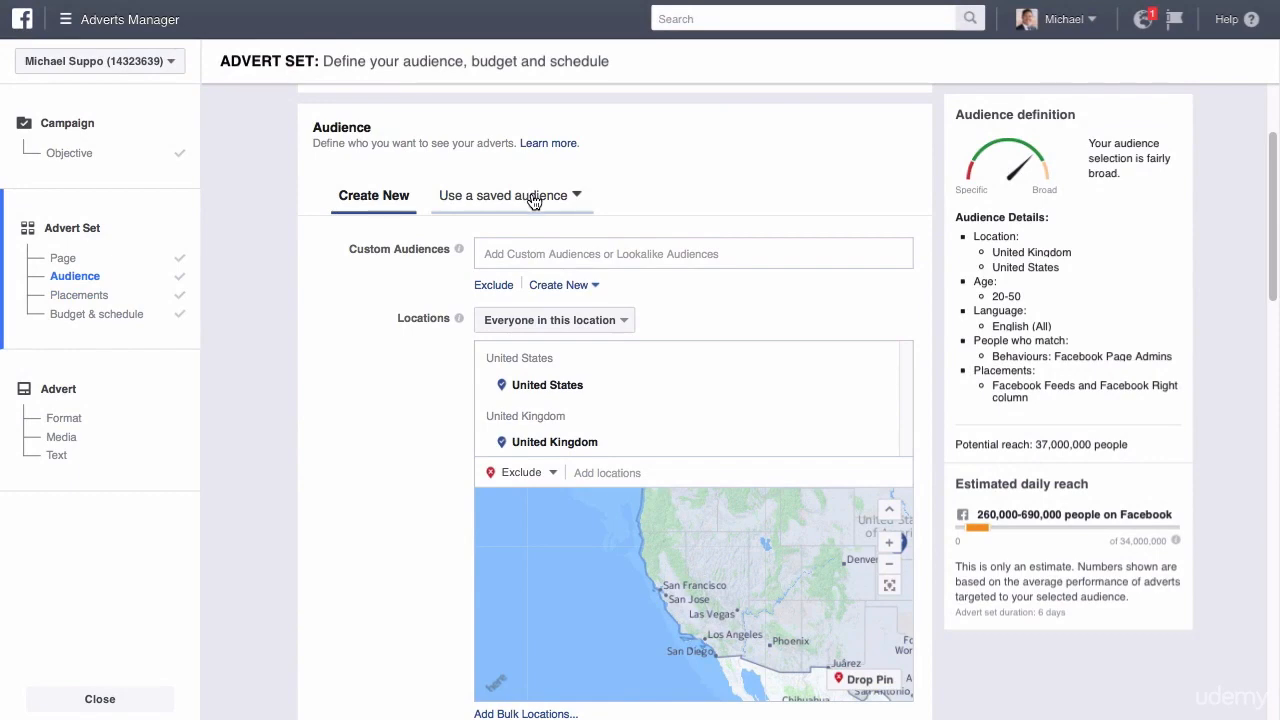
Set the advert set's lifetime budget to $1.00.
{"action": "left_click_drag", "start_coordinate": [1262, 210], "coordinate": [1258, 426]}
{"action": "scroll", "coordinate": [1258, 426], "scroll_direction": "down", "scroll_amount": 7}
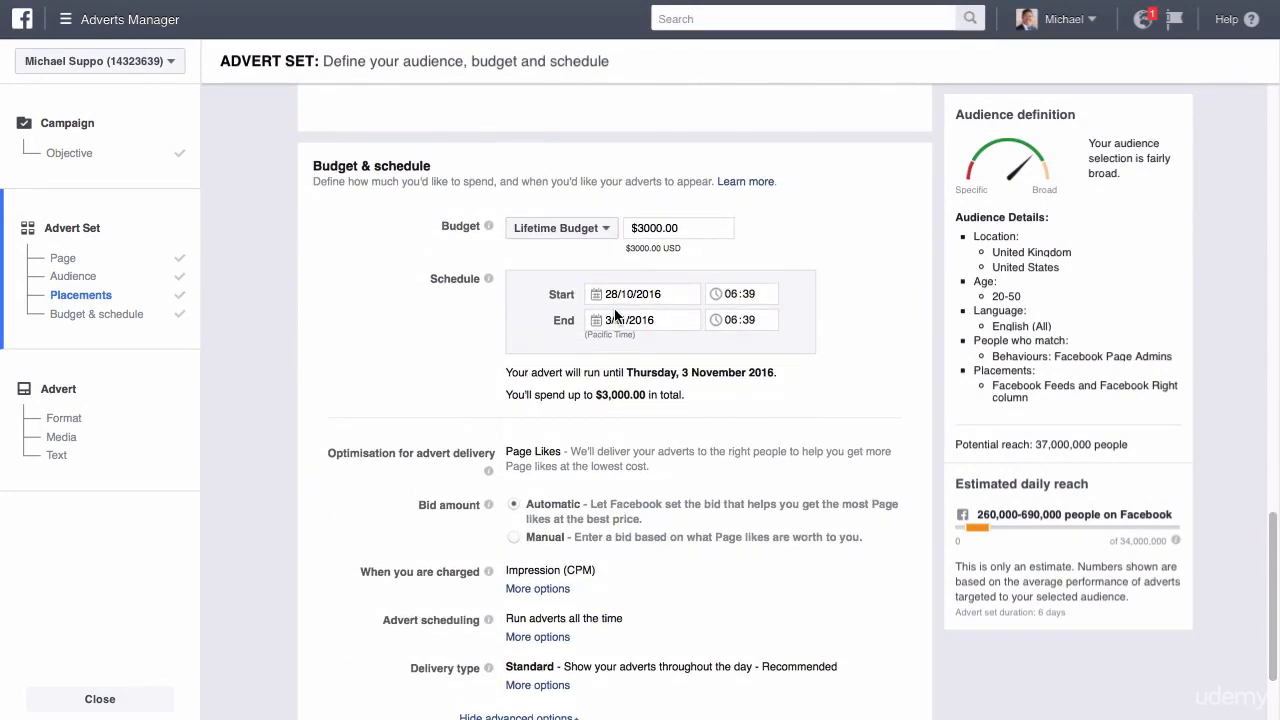
{"action": "left_click", "coordinate": [693, 227]}
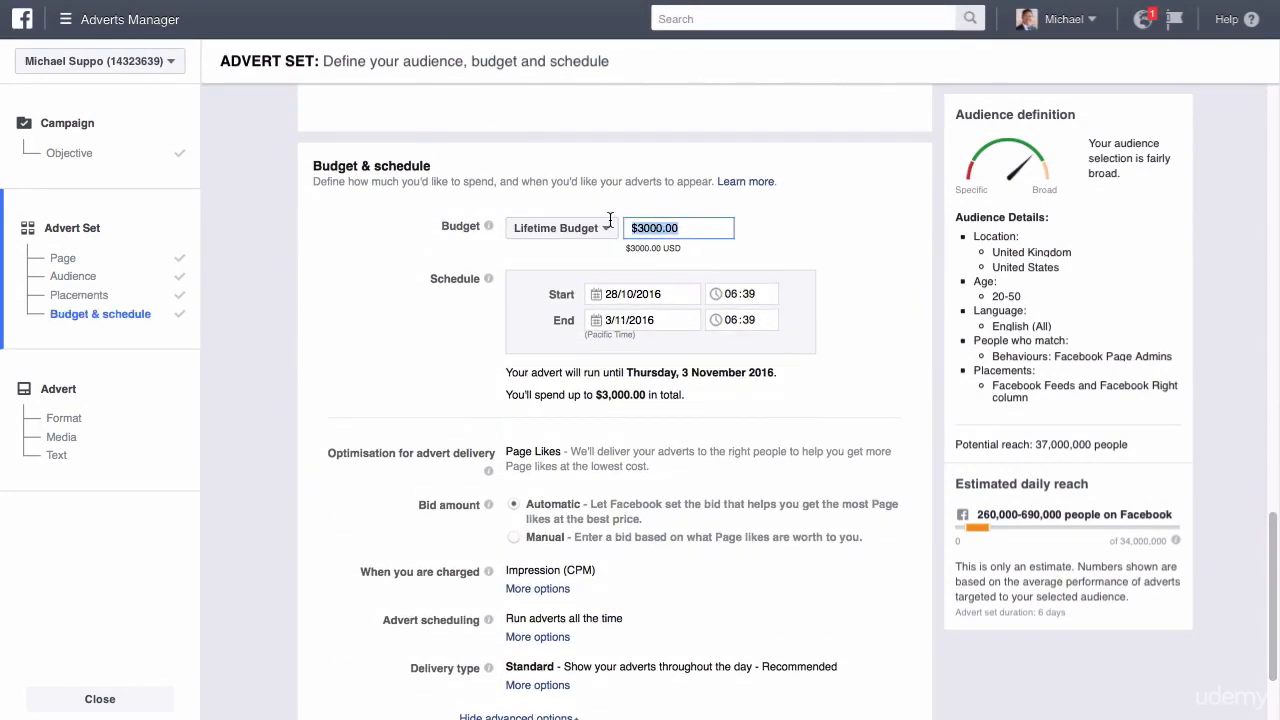
{"action": "type", "text": "1"}
{"action": "left_click", "coordinate": [767, 235]}
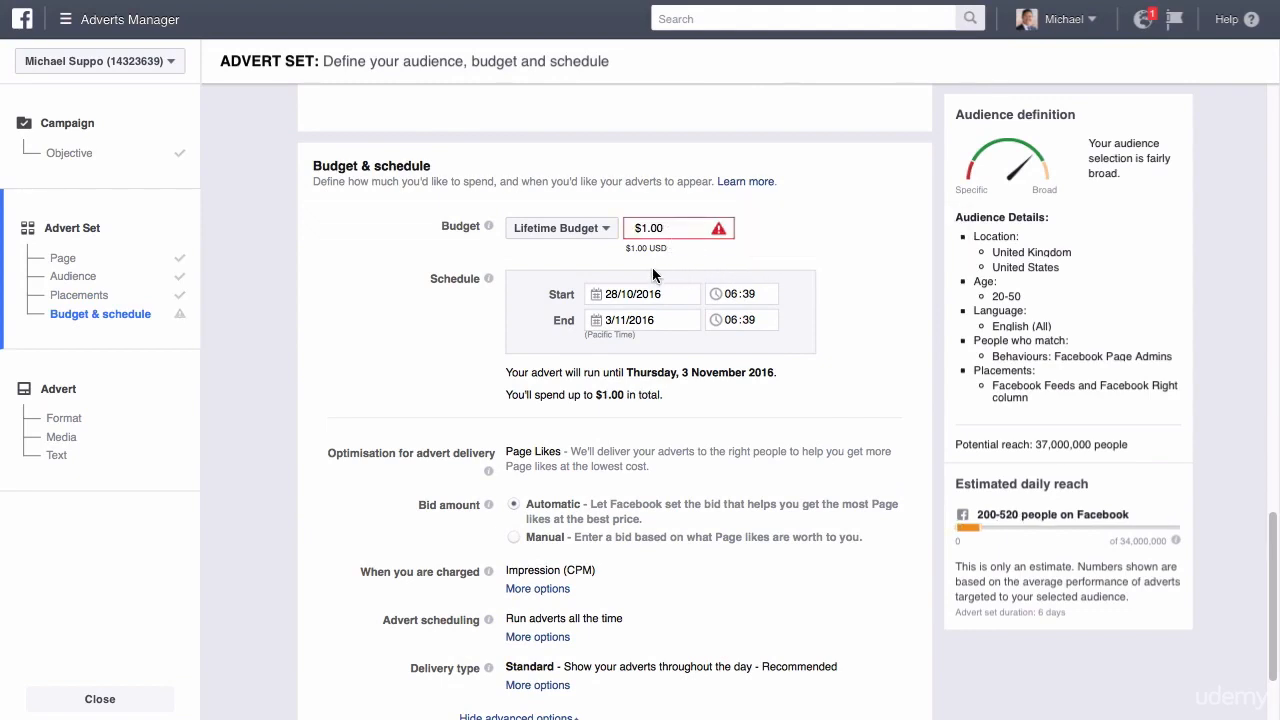
Switch the advert set to a daily budget and review the description of optimisation for advert delivery.
{"action": "left_click", "coordinate": [585, 230]}
{"action": "left_click", "coordinate": [580, 256]}
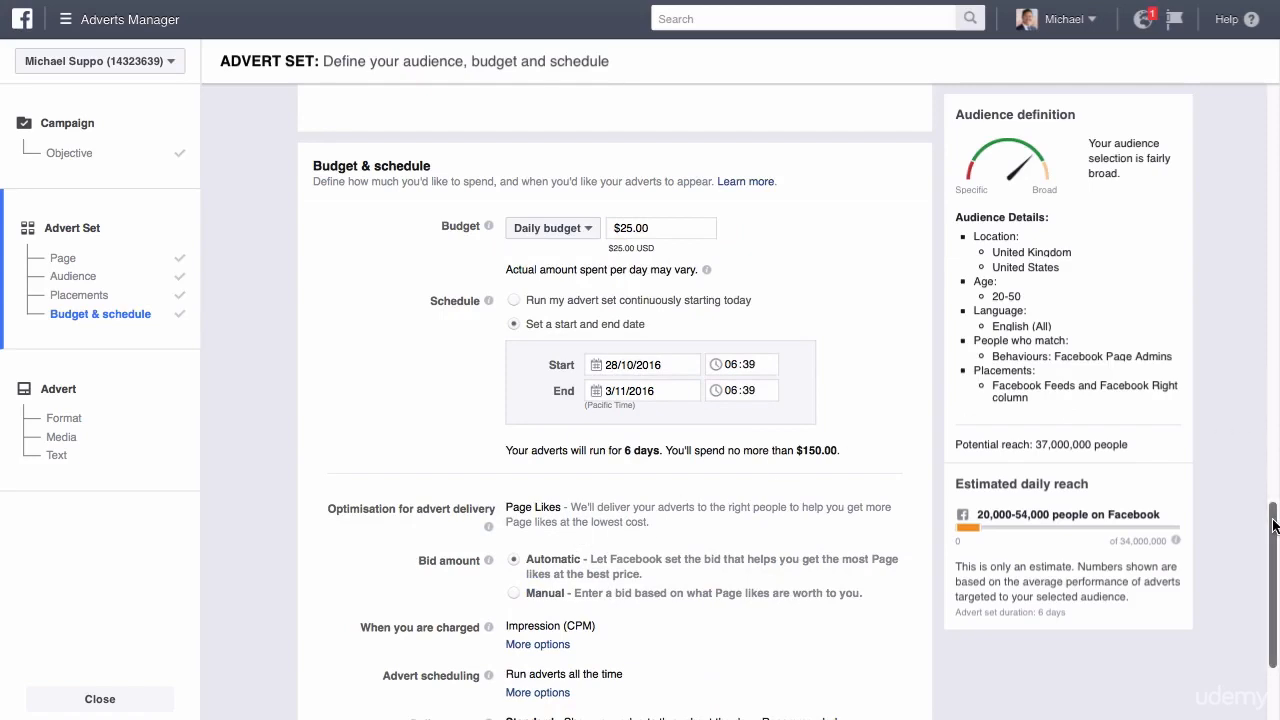
{"action": "scroll", "coordinate": [539, 390], "scroll_direction": "down", "scroll_amount": 4}
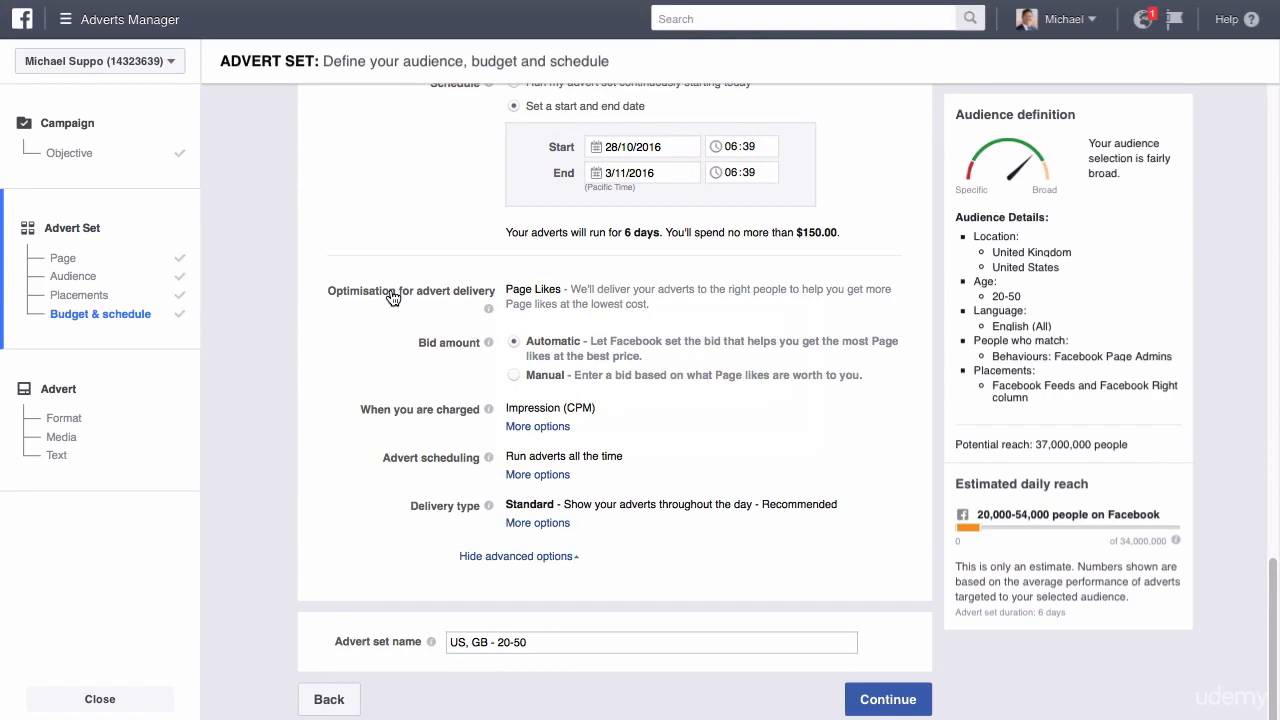
{"action": "left_click_drag", "start_coordinate": [506, 290], "coordinate": [812, 304]}
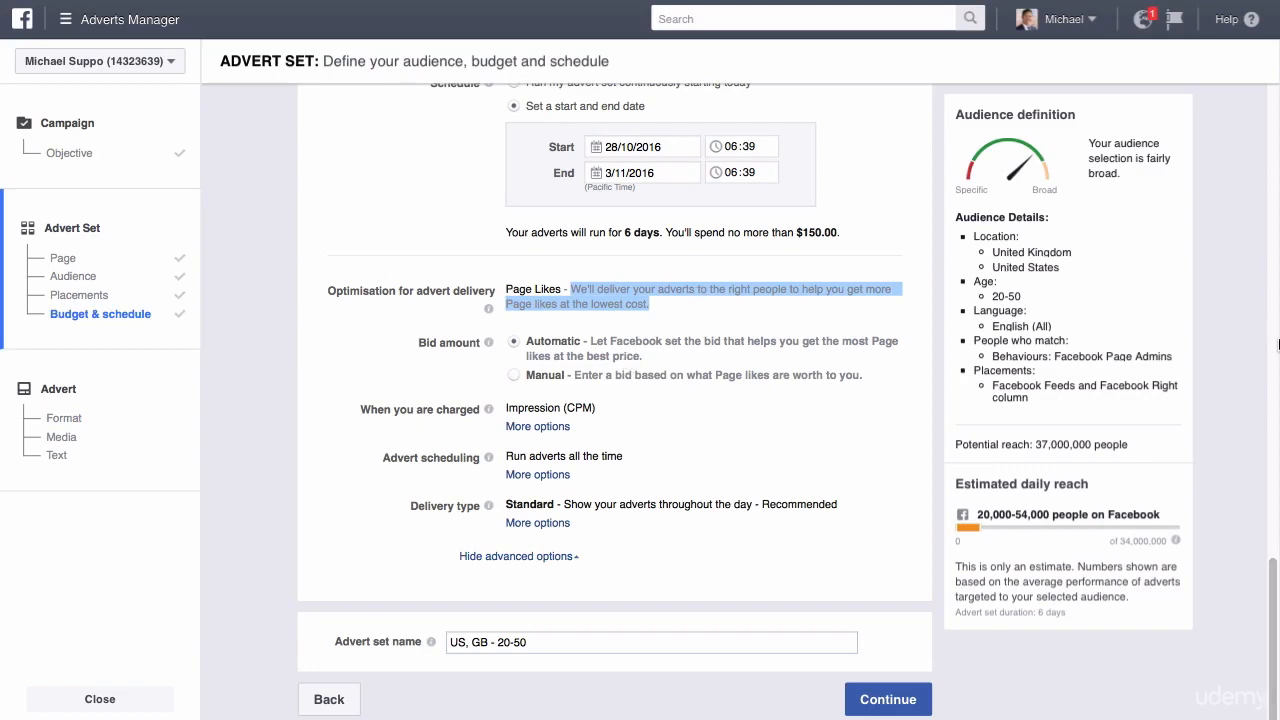
{"action": "left_click_drag", "start_coordinate": [1275, 562], "coordinate": [1272, 504]}
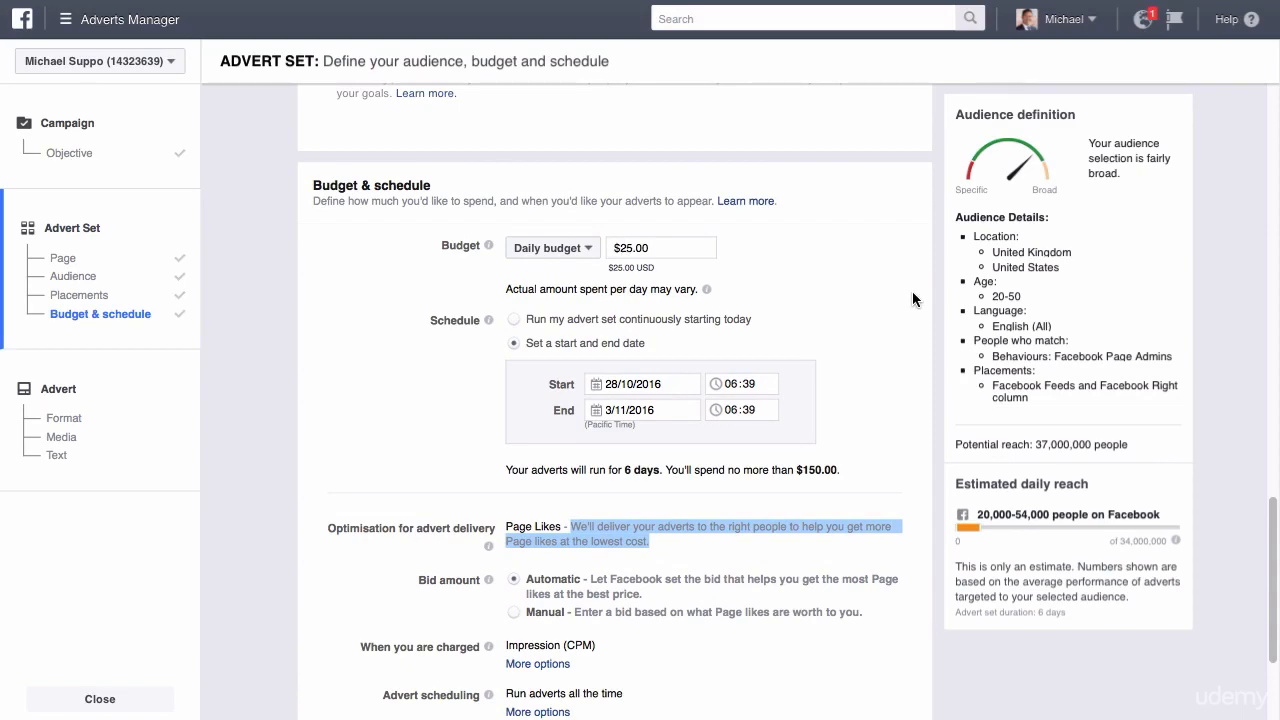
{"action": "left_click_drag", "start_coordinate": [1275, 524], "coordinate": [1276, 576]}
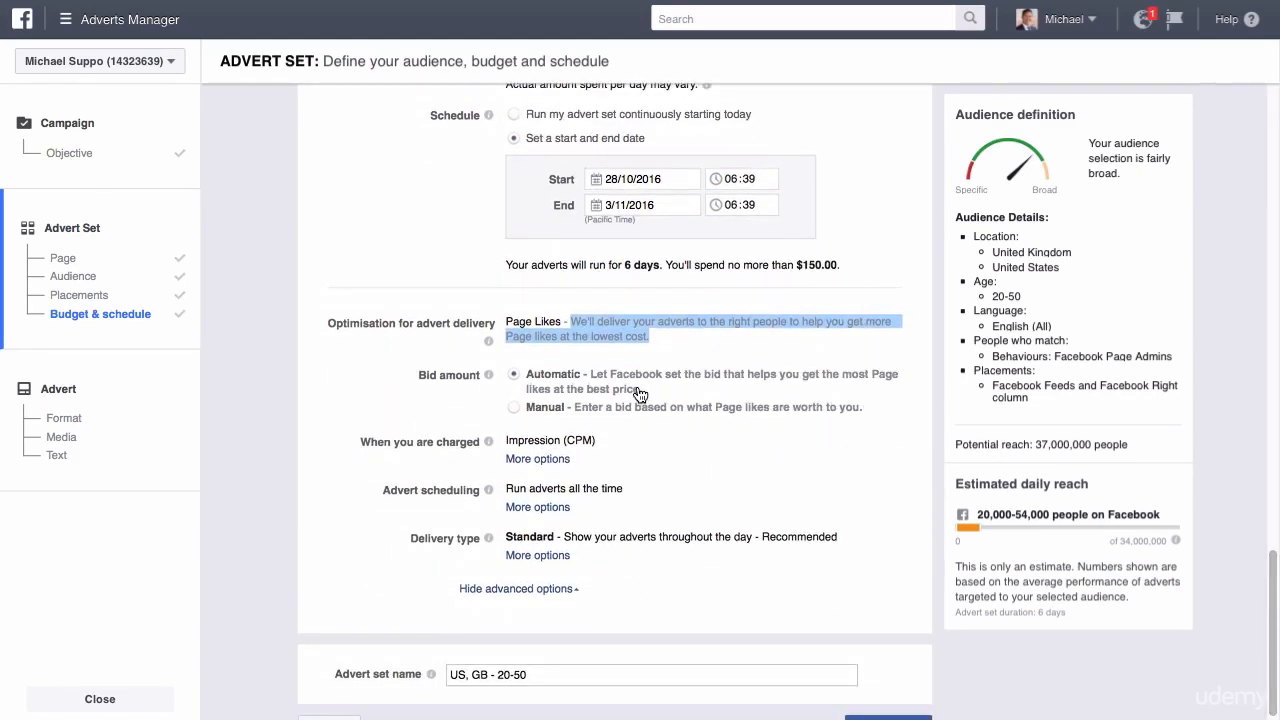
Review the automatic bid description, look at the manual bid per Page like and its suggested bid, and return the bid amount to Automatic.
{"action": "left_click_drag", "start_coordinate": [640, 391], "coordinate": [592, 374]}
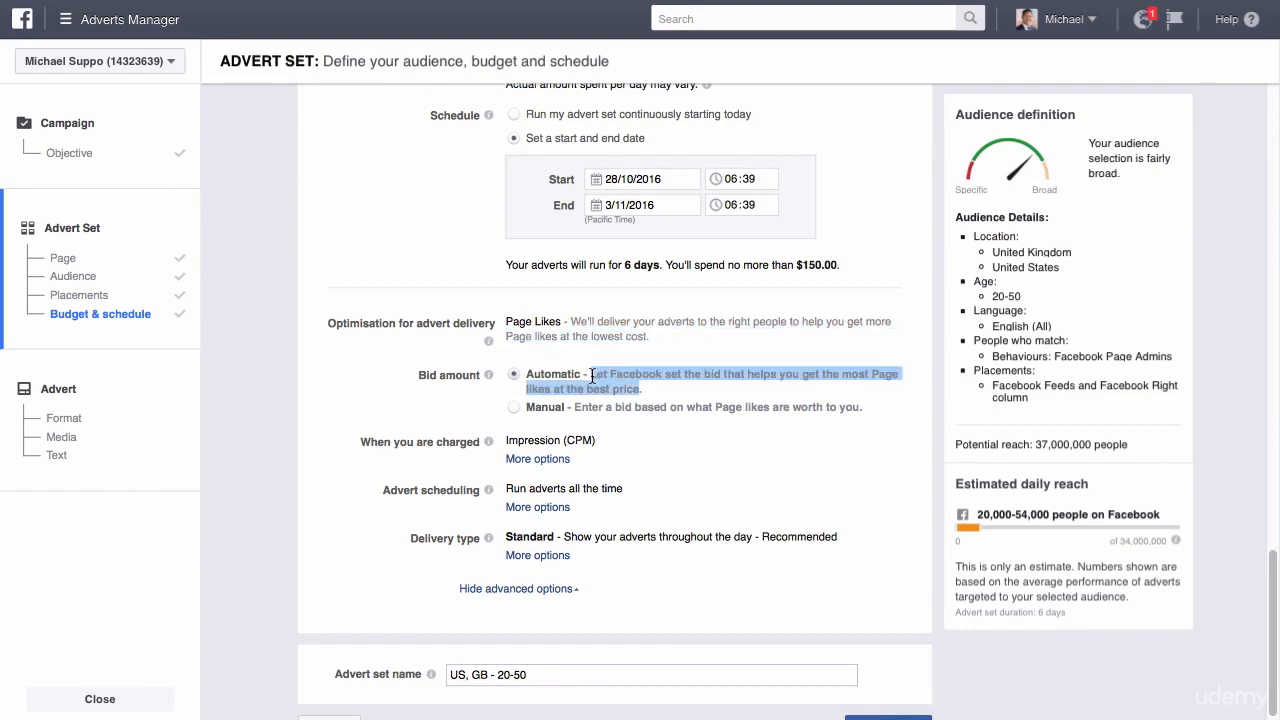
{"action": "left_click", "coordinate": [522, 408]}
{"action": "left_click_drag", "start_coordinate": [550, 432], "coordinate": [531, 432]}
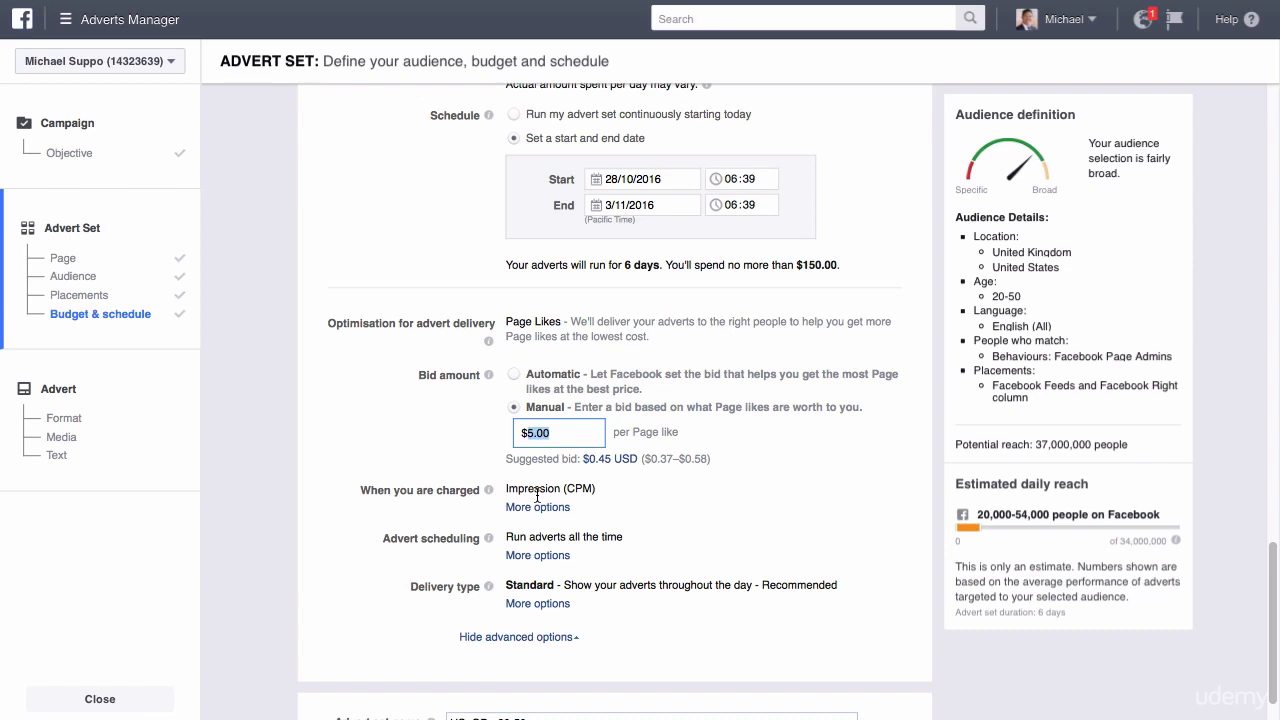
{"action": "left_click_drag", "start_coordinate": [572, 459], "coordinate": [514, 459]}
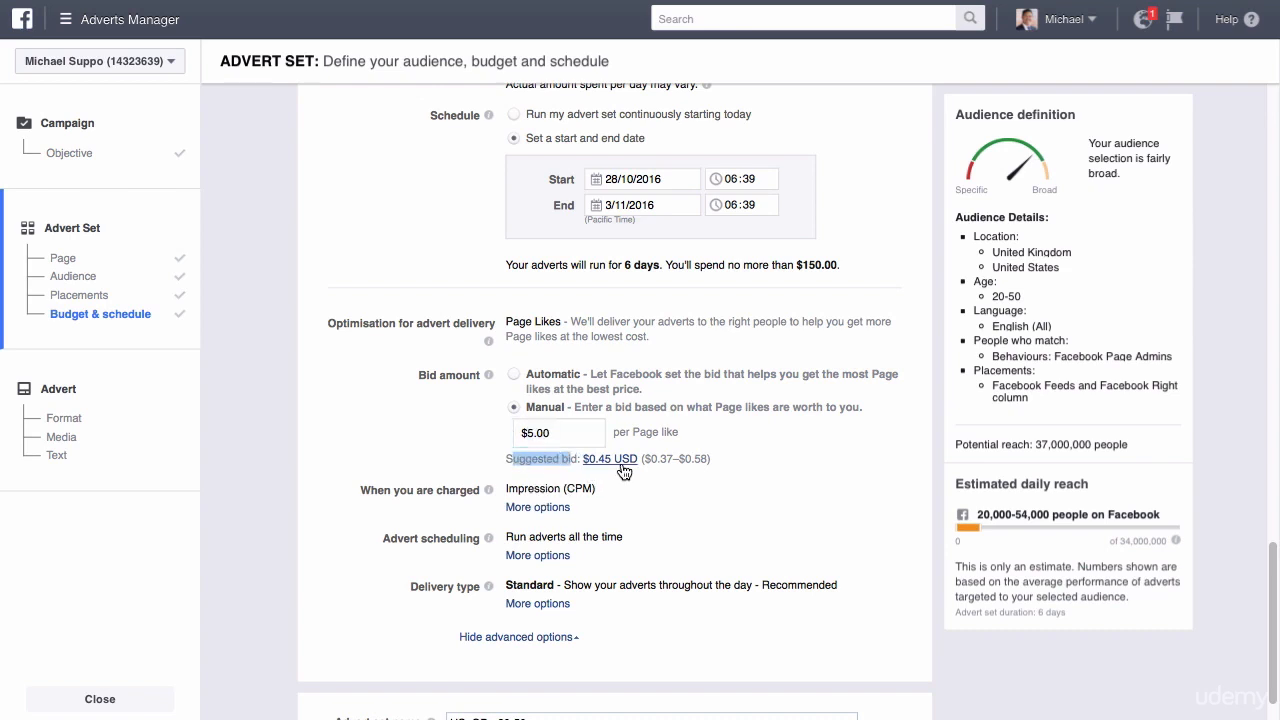
{"action": "left_click", "coordinate": [569, 438]}
{"action": "left_click_drag", "start_coordinate": [571, 434], "coordinate": [512, 434]}
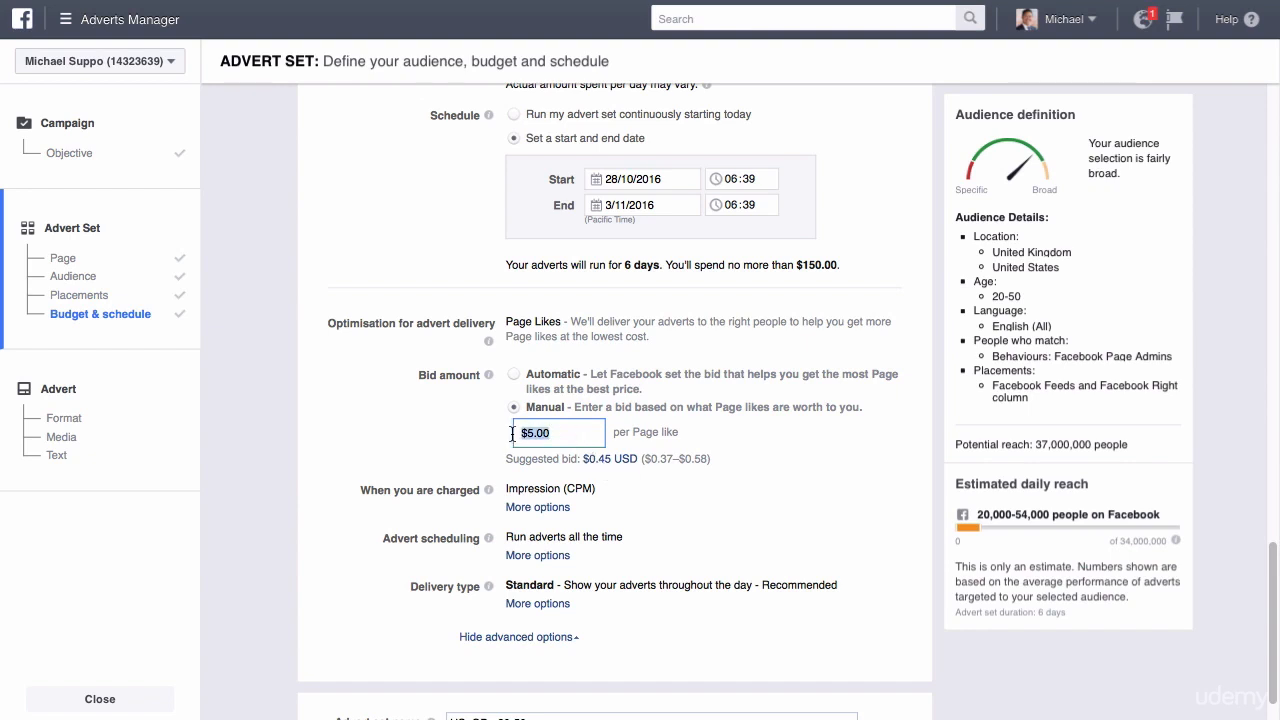
{"action": "left_click", "coordinate": [517, 380]}
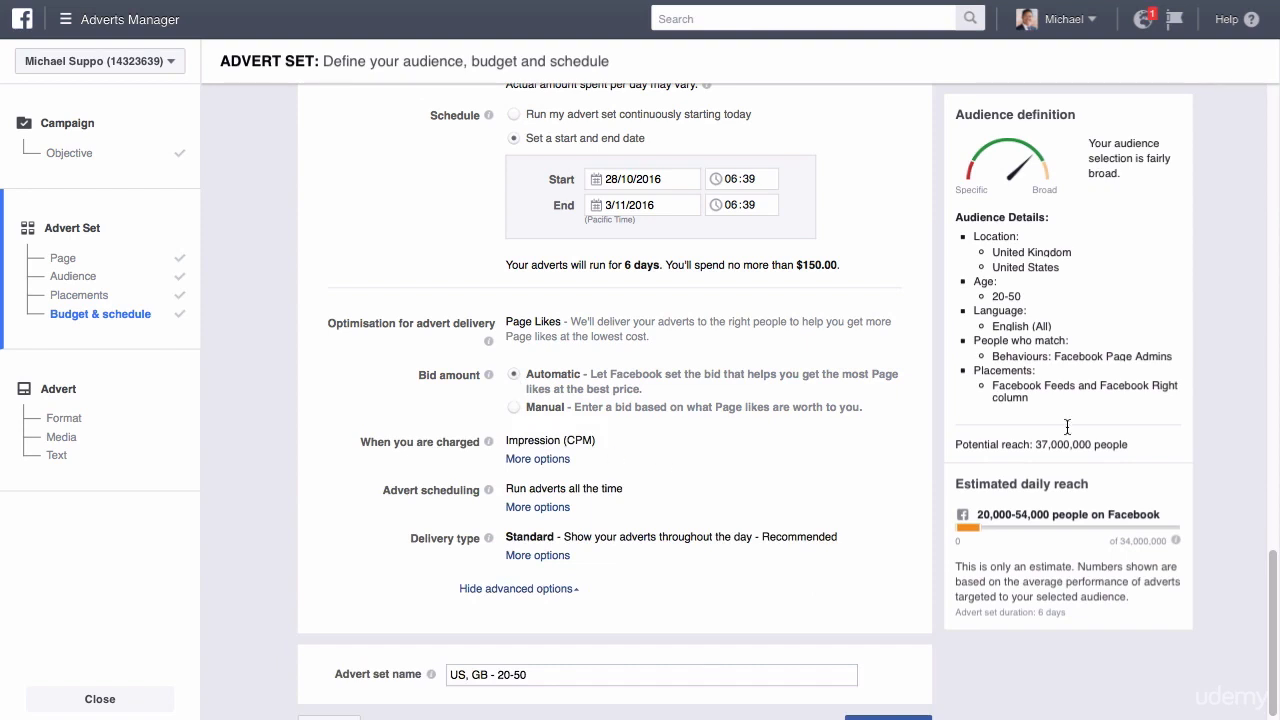
Switch to a lifetime budget, set advert scheduling to run adverts on a schedule, and read the time zone example.
{"action": "left_click_drag", "start_coordinate": [1275, 555], "coordinate": [1275, 603]}
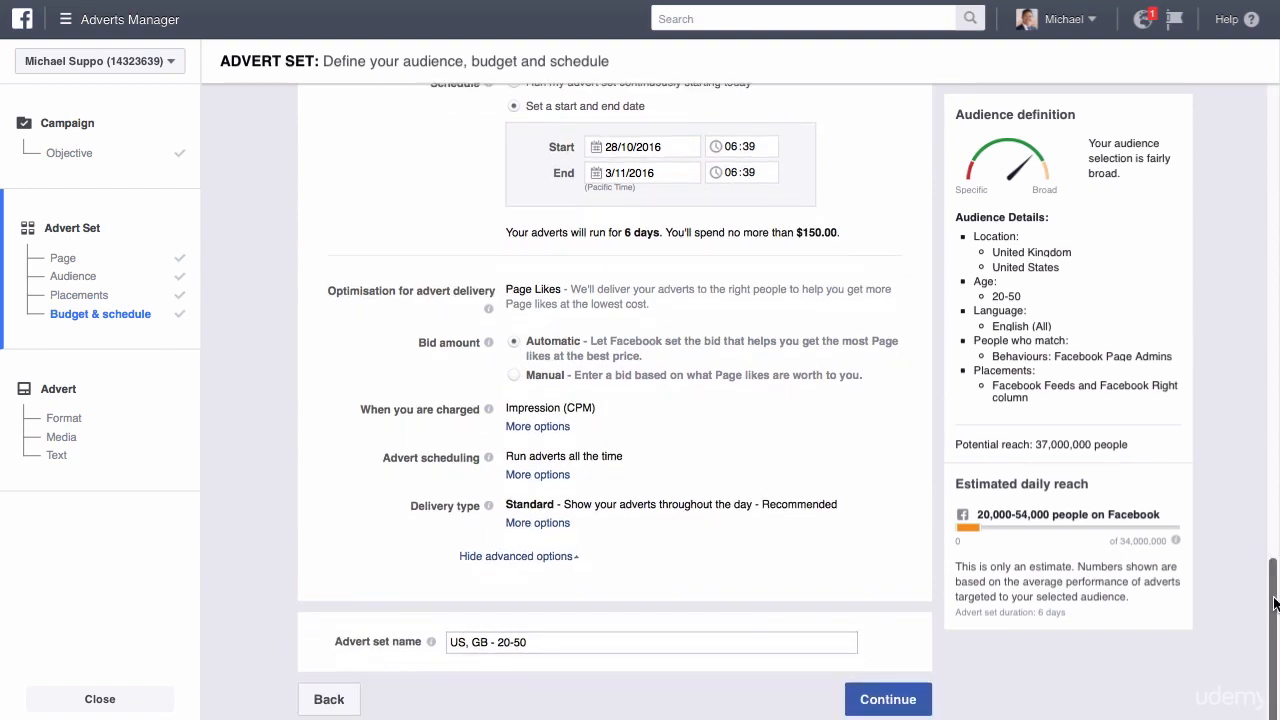
{"action": "mouse_move", "coordinate": [489, 409]}
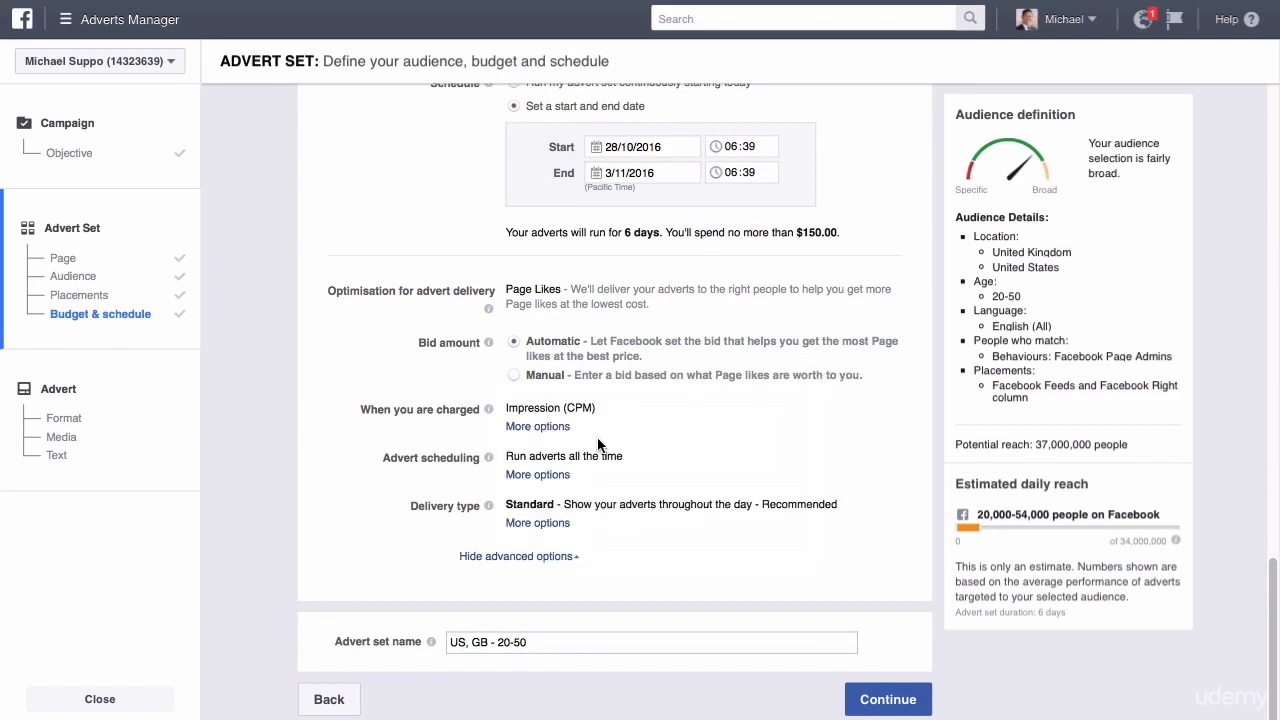
{"action": "left_click", "coordinate": [535, 475]}
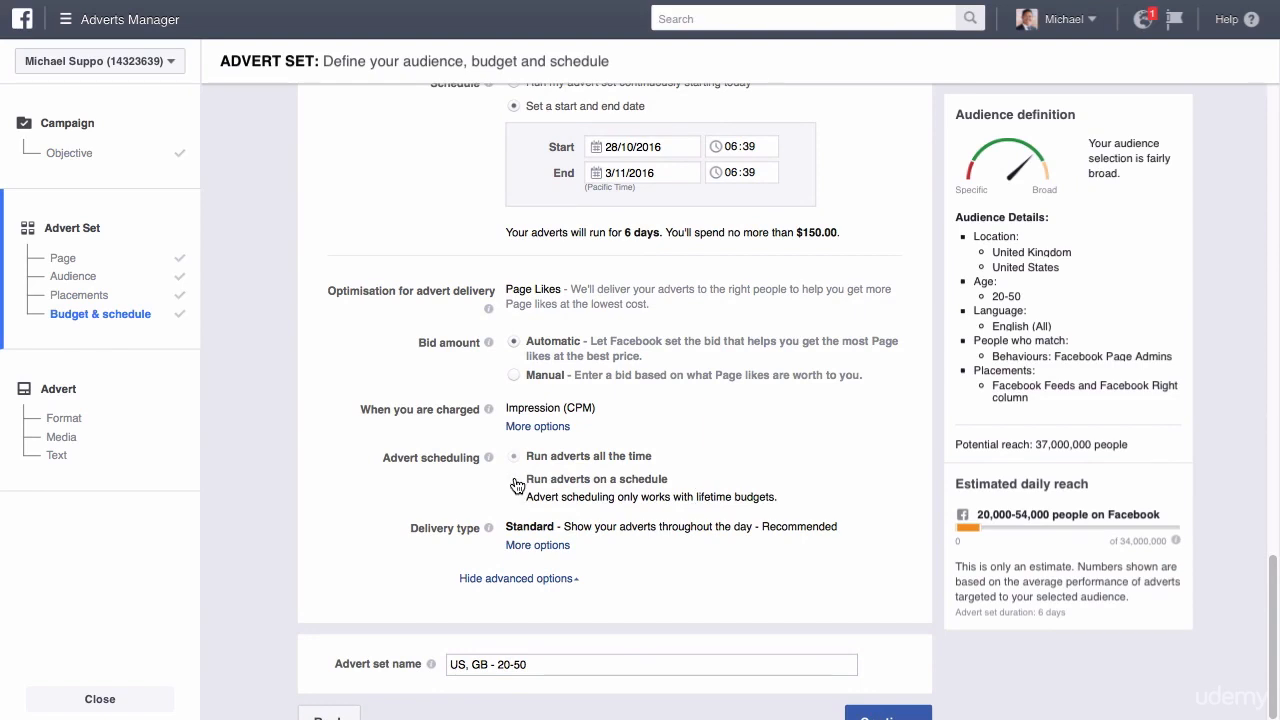
{"action": "scroll", "coordinate": [447, 225], "scroll_direction": "up", "scroll_amount": 2}
{"action": "left_click", "coordinate": [591, 110]}
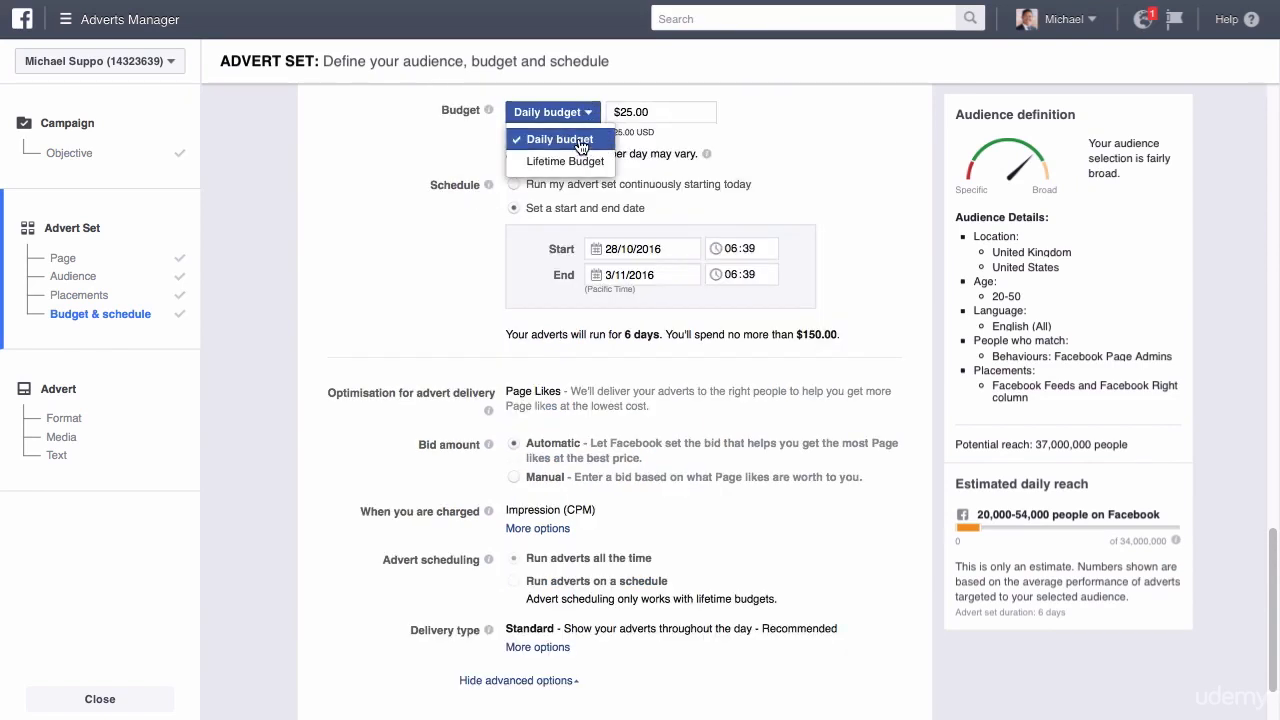
{"action": "left_click", "coordinate": [577, 163]}
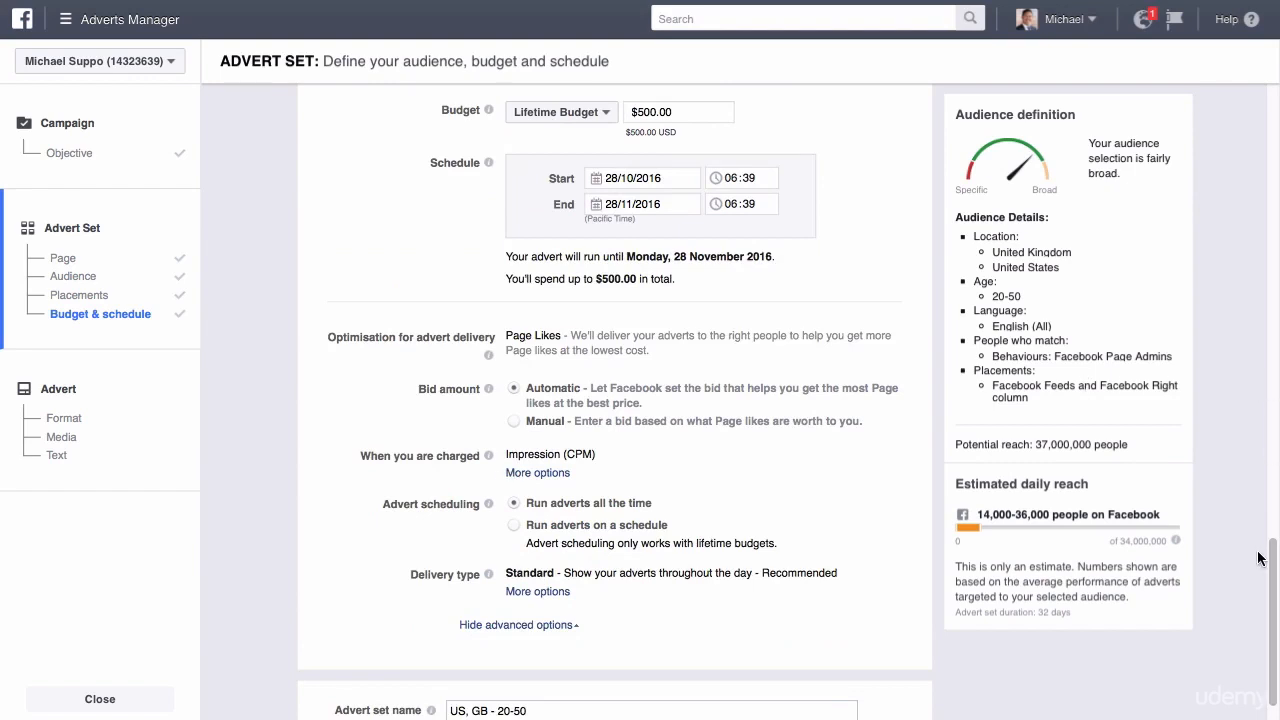
{"action": "scroll", "coordinate": [1271, 563], "scroll_direction": "down", "scroll_amount": 1}
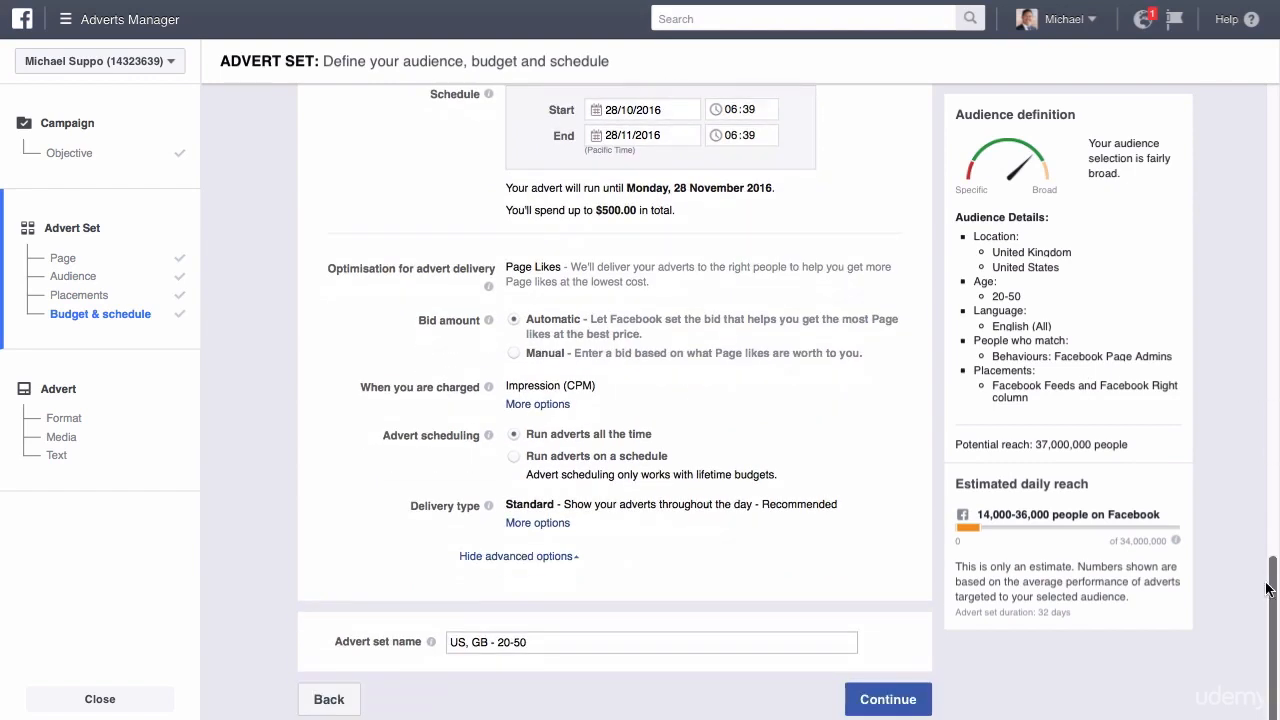
{"action": "left_click", "coordinate": [514, 456]}
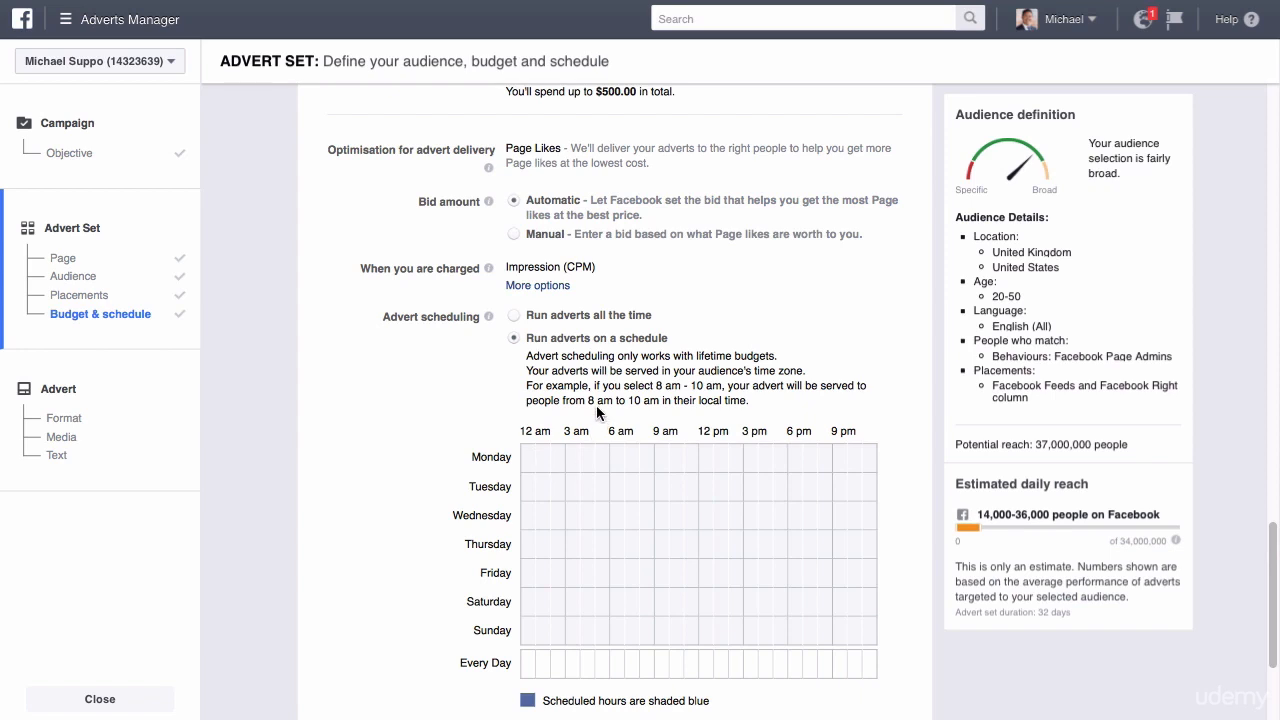
{"action": "left_click_drag", "start_coordinate": [555, 389], "coordinate": [740, 386]}
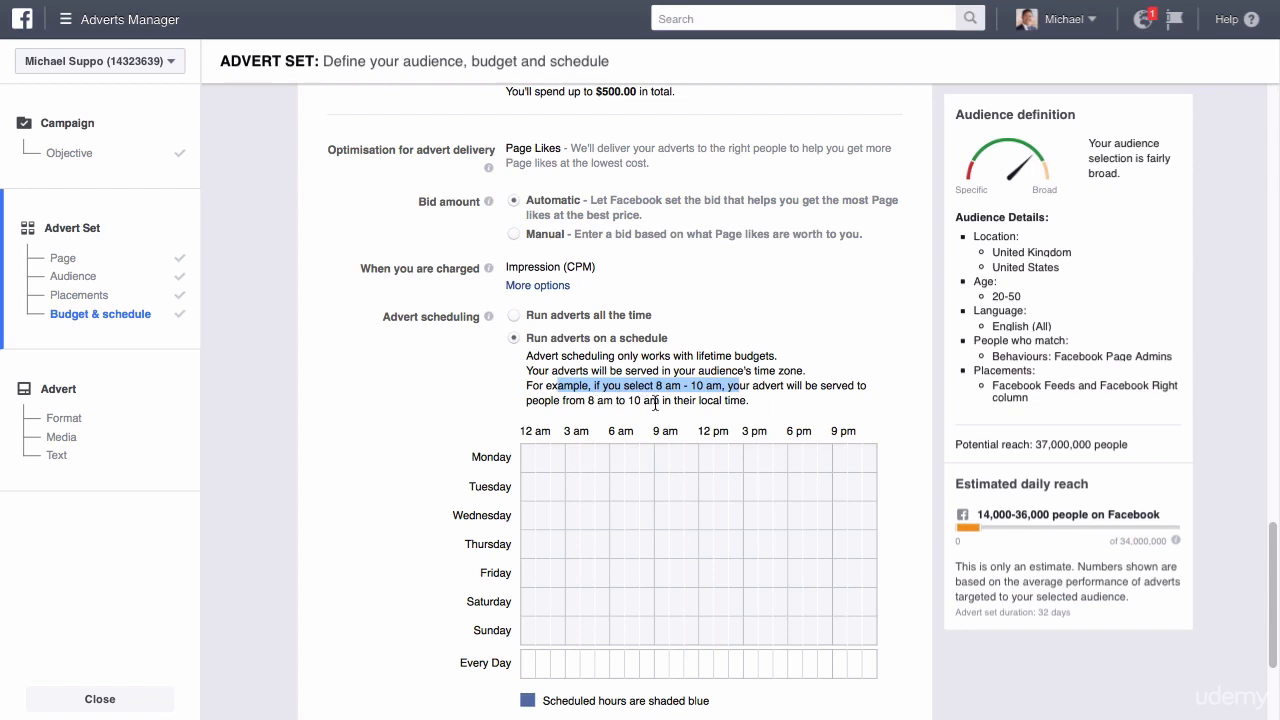
Schedule the adverts to run on Monday for the hours from 2 am to 11 am.
{"action": "left_click", "coordinate": [556, 466]}
{"action": "left_click", "coordinate": [573, 464]}
{"action": "left_click", "coordinate": [602, 464]}
{"action": "left_click", "coordinate": [591, 461]}
{"action": "left_click", "coordinate": [631, 460]}
{"action": "left_click", "coordinate": [643, 460]}
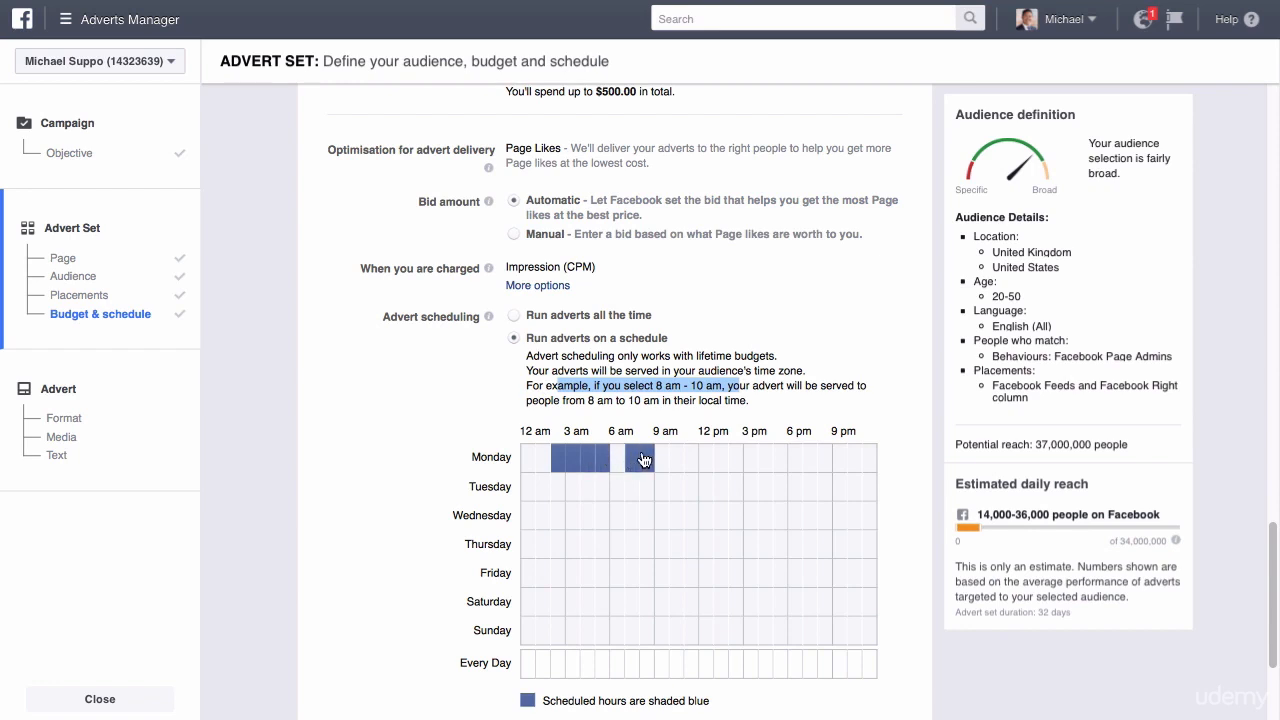
{"action": "left_click", "coordinate": [617, 460]}
{"action": "left_click", "coordinate": [662, 460]}
{"action": "left_click", "coordinate": [677, 460]}
Clear all the scheduled Monday hours from the advert schedule.
{"action": "left_click", "coordinate": [559, 462]}
{"action": "left_click", "coordinate": [574, 462]}
{"action": "left_click", "coordinate": [588, 462]}
{"action": "left_click", "coordinate": [602, 462]}
{"action": "left_click", "coordinate": [647, 462]}
{"action": "left_click", "coordinate": [632, 462]}
{"action": "left_click", "coordinate": [617, 460]}
{"action": "left_click", "coordinate": [674, 460]}
{"action": "left_click", "coordinate": [661, 460]}
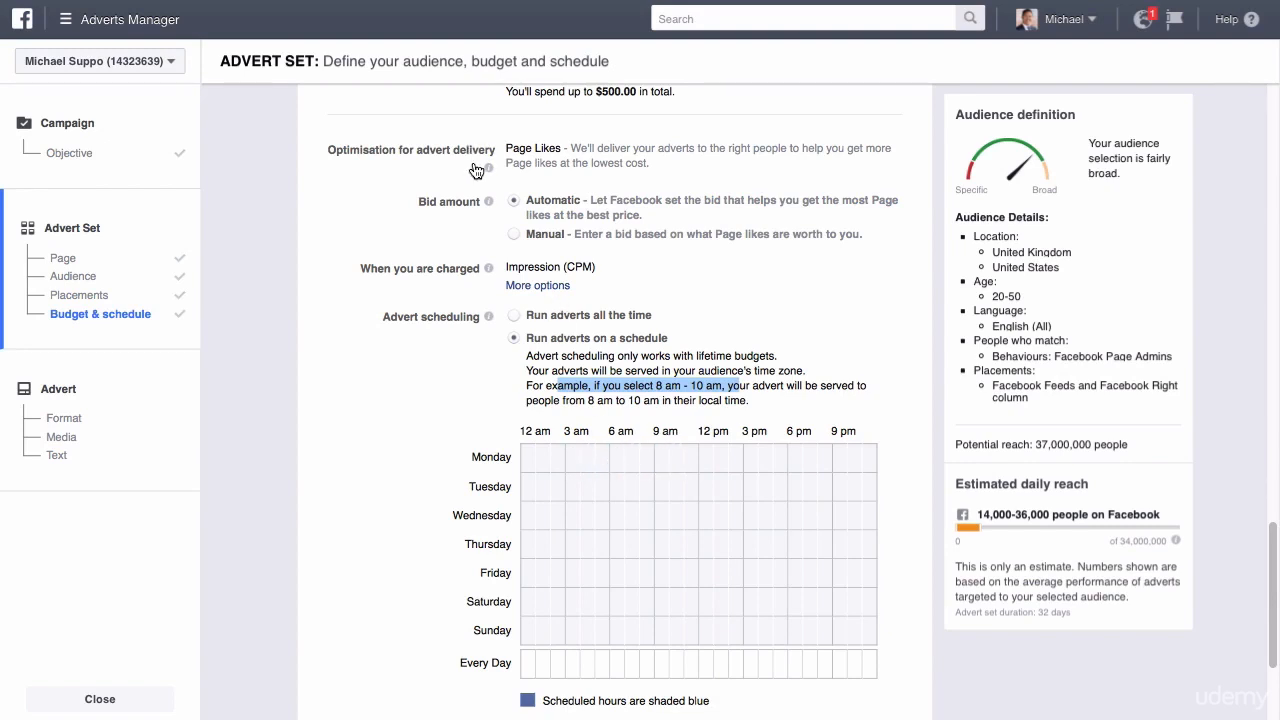
Switch the advert set's budget type back to Daily budget.
{"action": "left_click_drag", "start_coordinate": [480, 168], "coordinate": [511, 157]}
{"action": "left_click", "coordinate": [494, 200]}
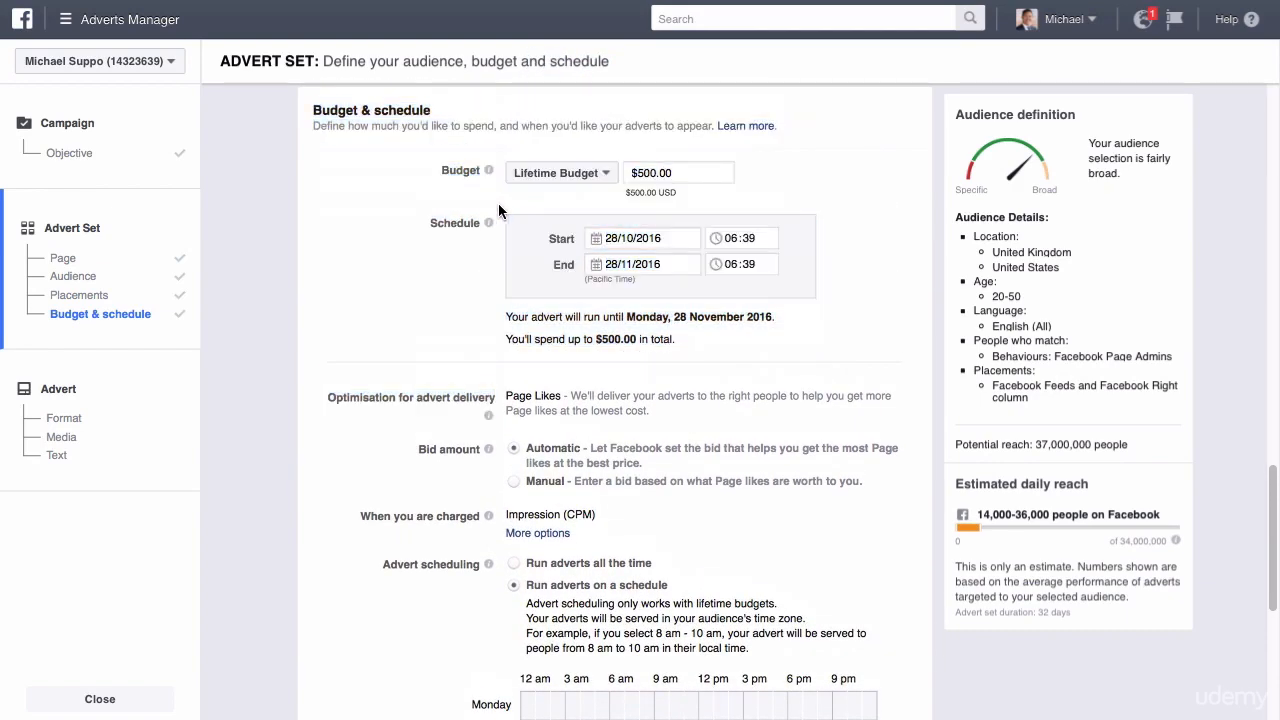
{"action": "left_click", "coordinate": [558, 173]}
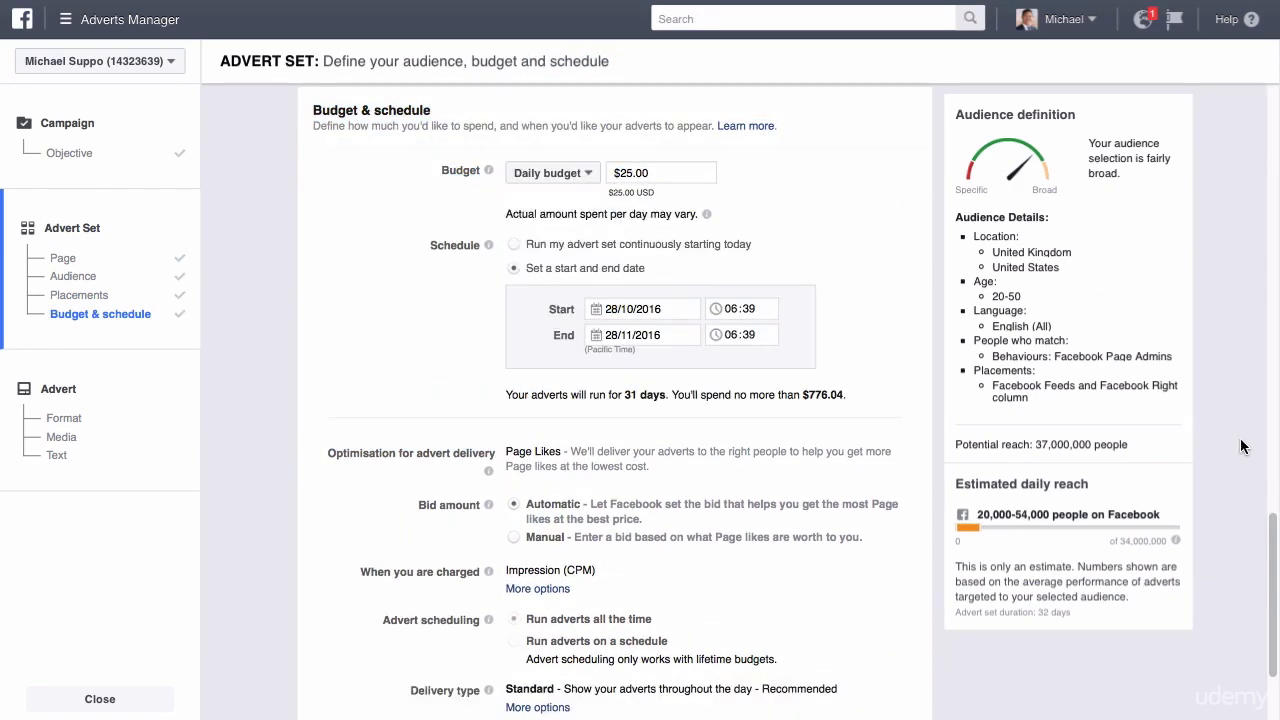
Expand the delivery type options and compare the descriptions of Standard and Accelerated delivery.
{"action": "left_click_drag", "start_coordinate": [1274, 556], "coordinate": [1264, 625]}
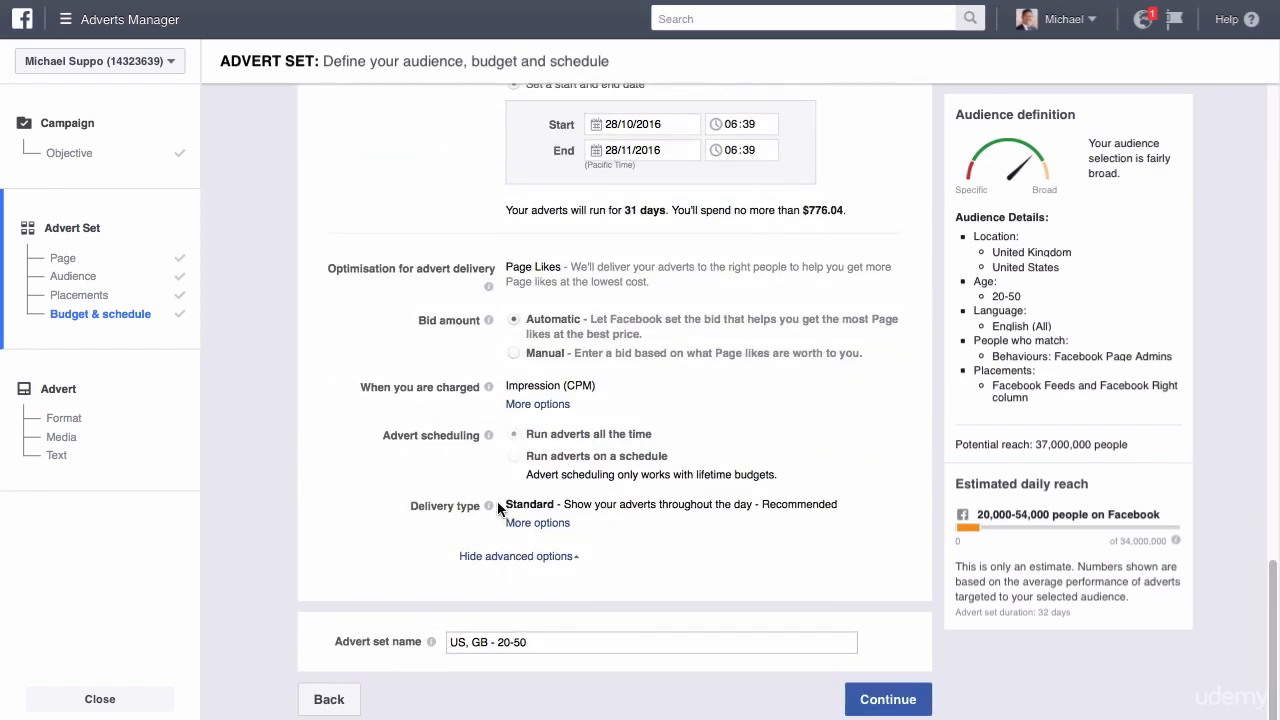
{"action": "mouse_move", "coordinate": [494, 509]}
{"action": "left_click", "coordinate": [545, 523]}
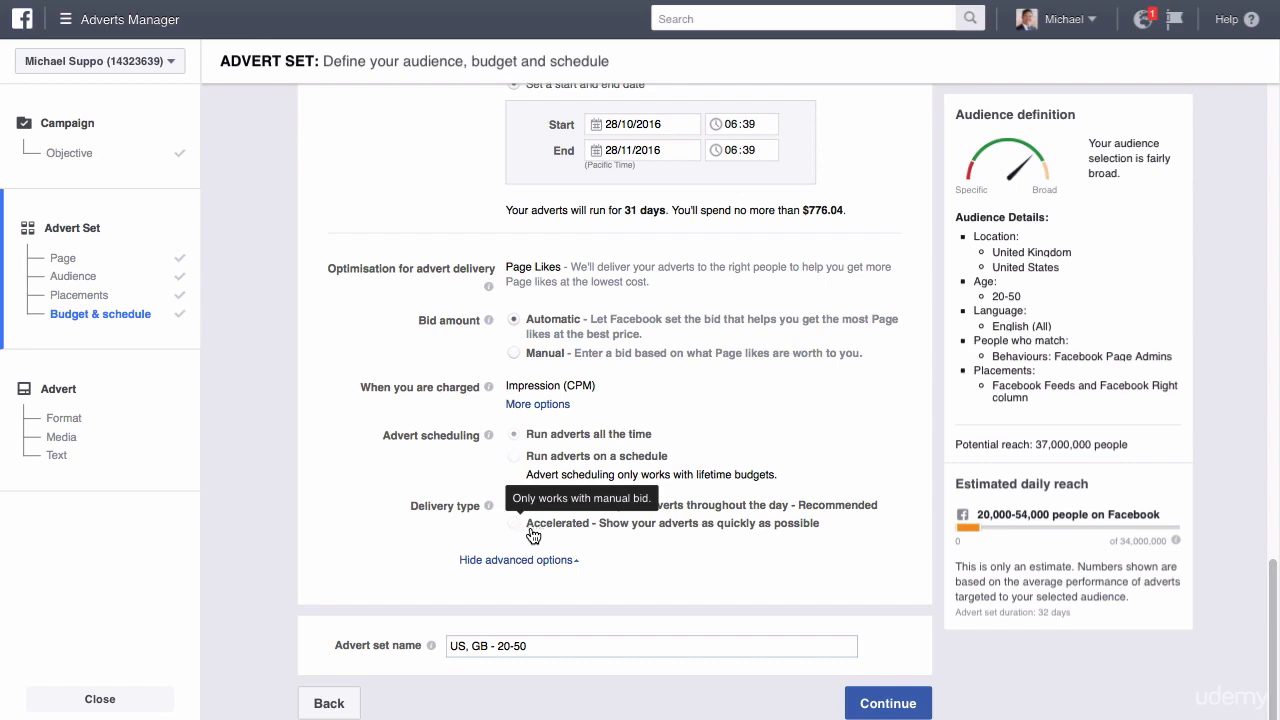
{"action": "left_click_drag", "start_coordinate": [820, 524], "coordinate": [596, 532]}
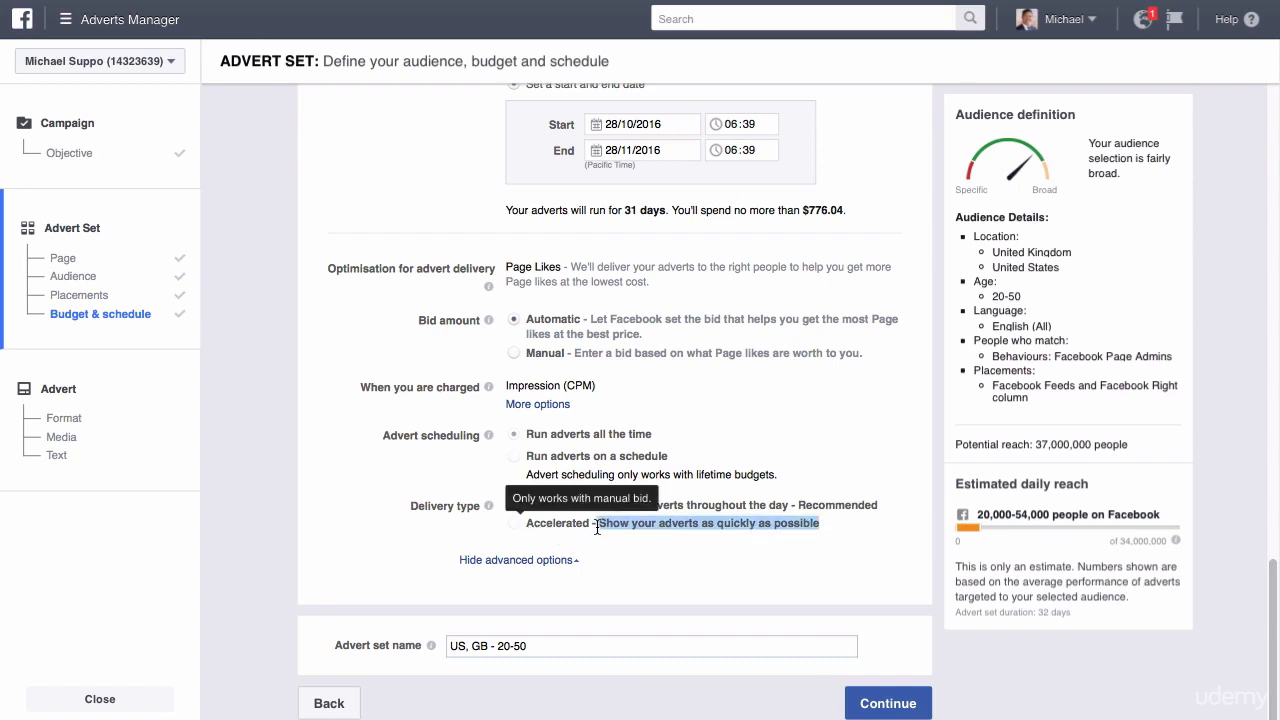
{"action": "left_click_drag", "start_coordinate": [880, 505], "coordinate": [583, 499]}
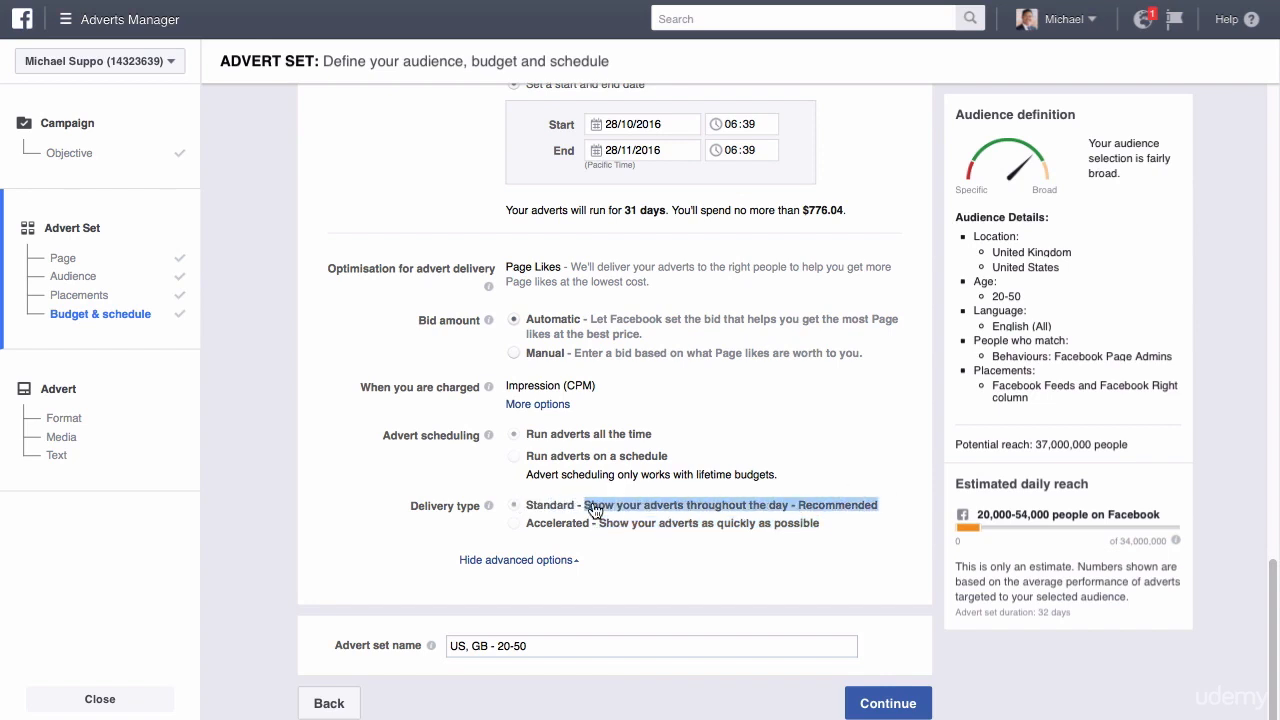
{"action": "left_click_drag", "start_coordinate": [829, 526], "coordinate": [523, 521]}
{"action": "left_click_drag", "start_coordinate": [880, 502], "coordinate": [583, 500]}
Replace the country codes in the advert set name so that it reads "High cost - 20-50".
{"action": "left_click_drag", "start_coordinate": [542, 646], "coordinate": [447, 636]}
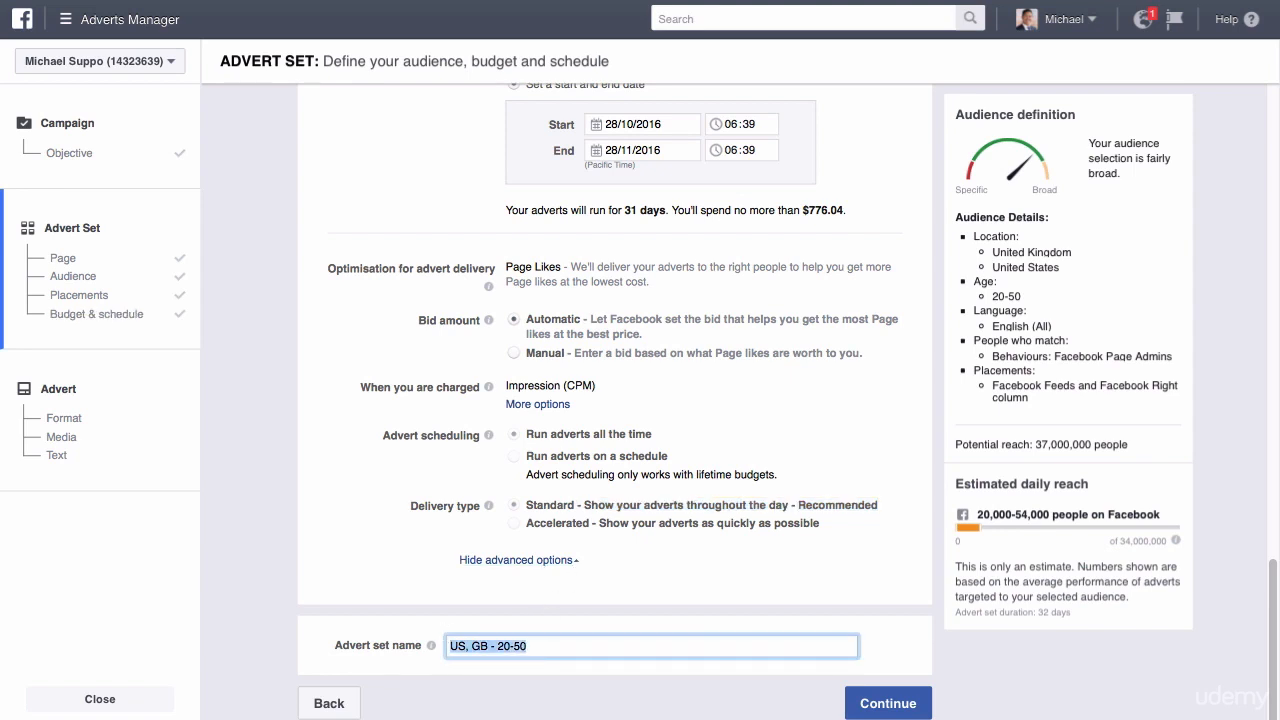
{"action": "left_click", "coordinate": [551, 645]}
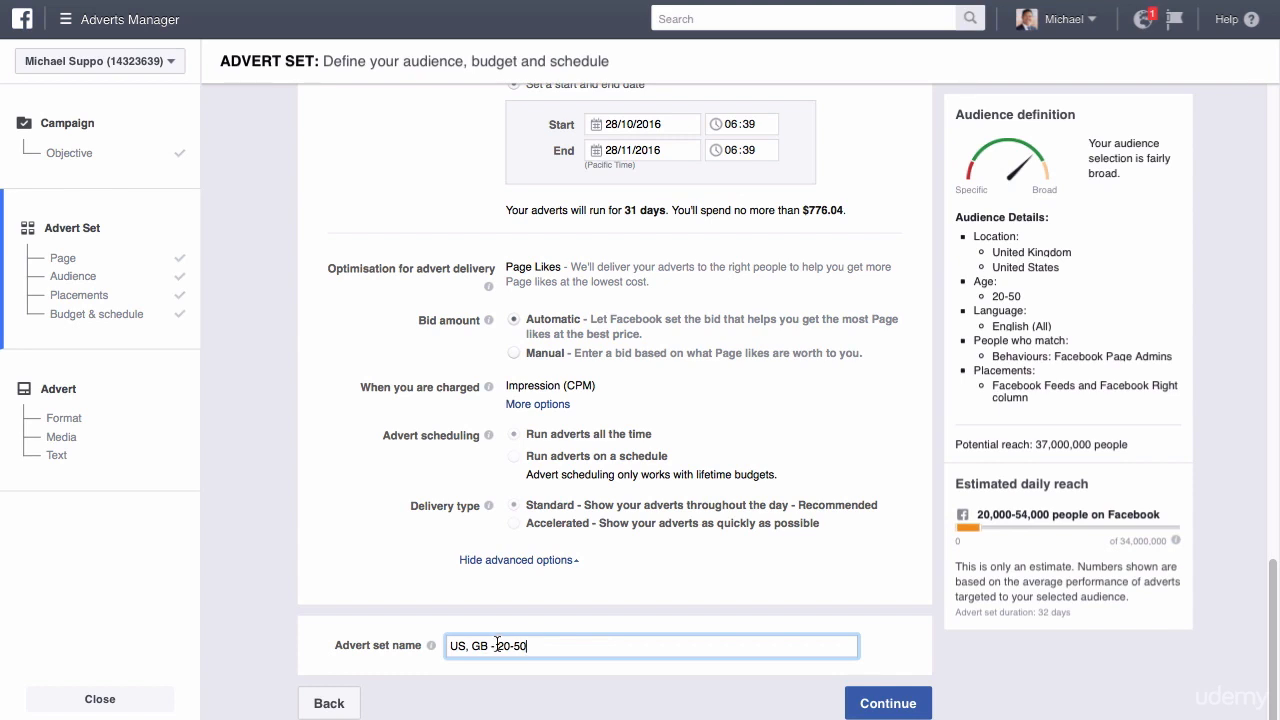
{"action": "left_click_drag", "start_coordinate": [488, 646], "coordinate": [442, 645]}
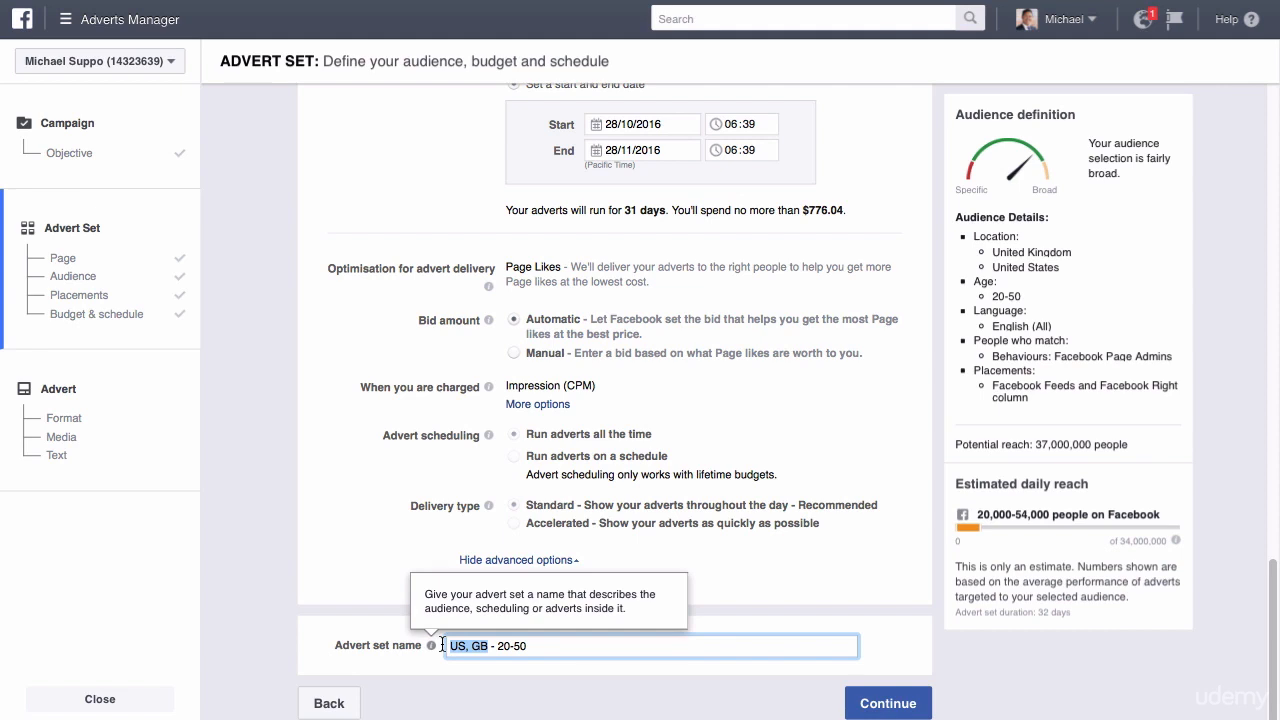
{"action": "type", "text": "High cost"}
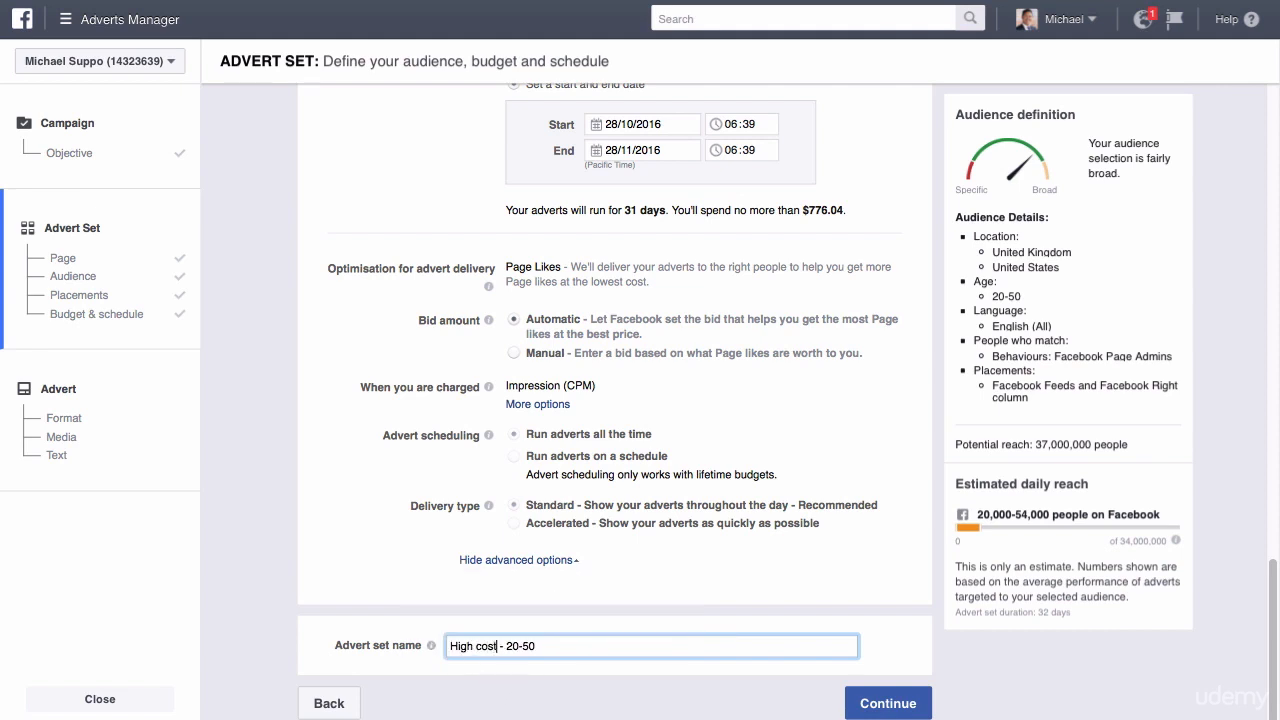
{"action": "triple_click", "coordinate": [554, 645]}
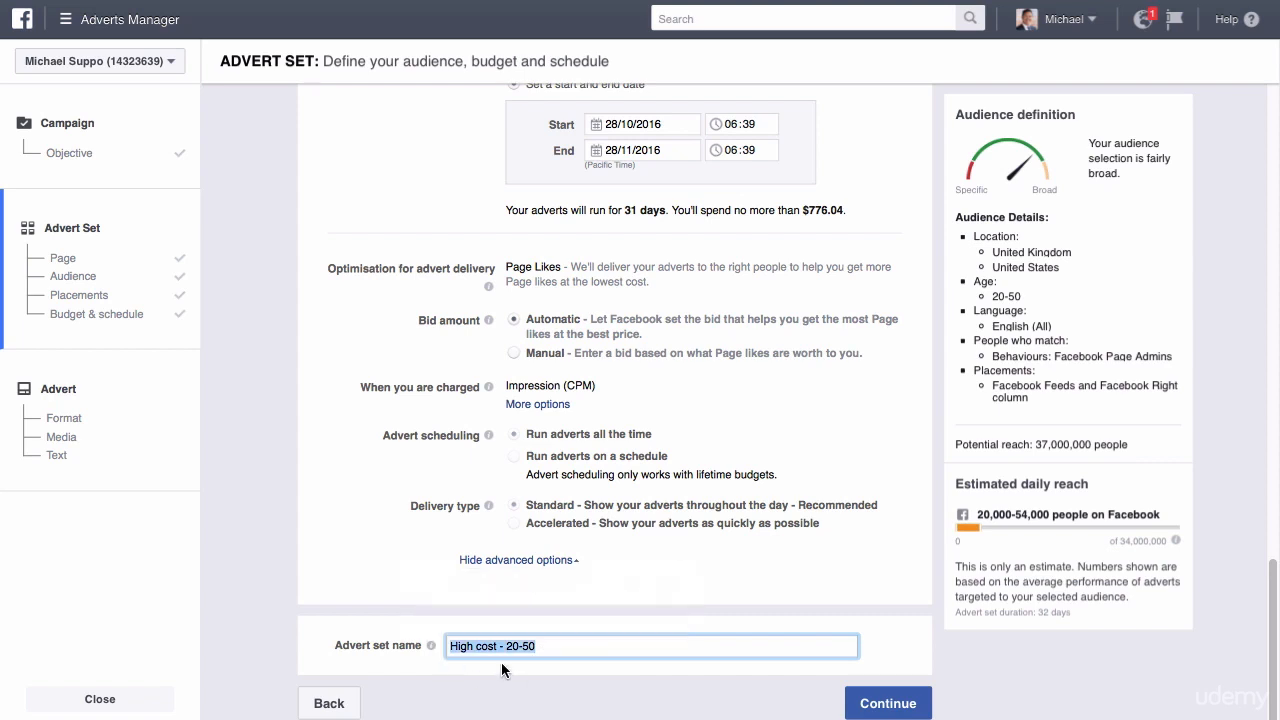